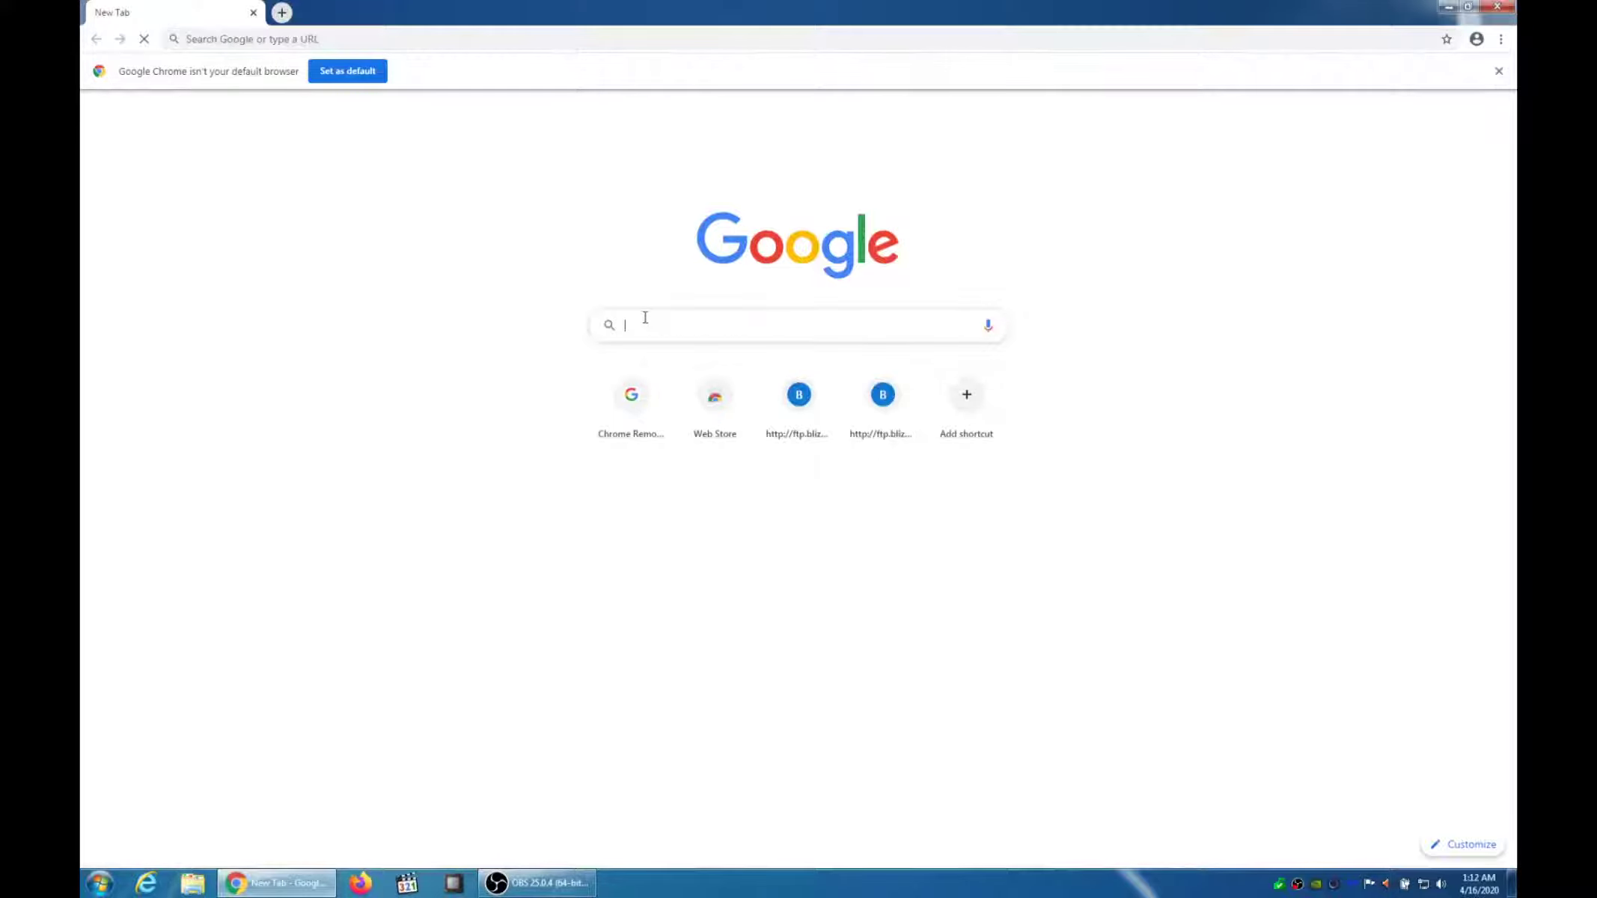
Search Google for 'chrome remote desktop'
{"action": "type", "text": "chrome remote"}
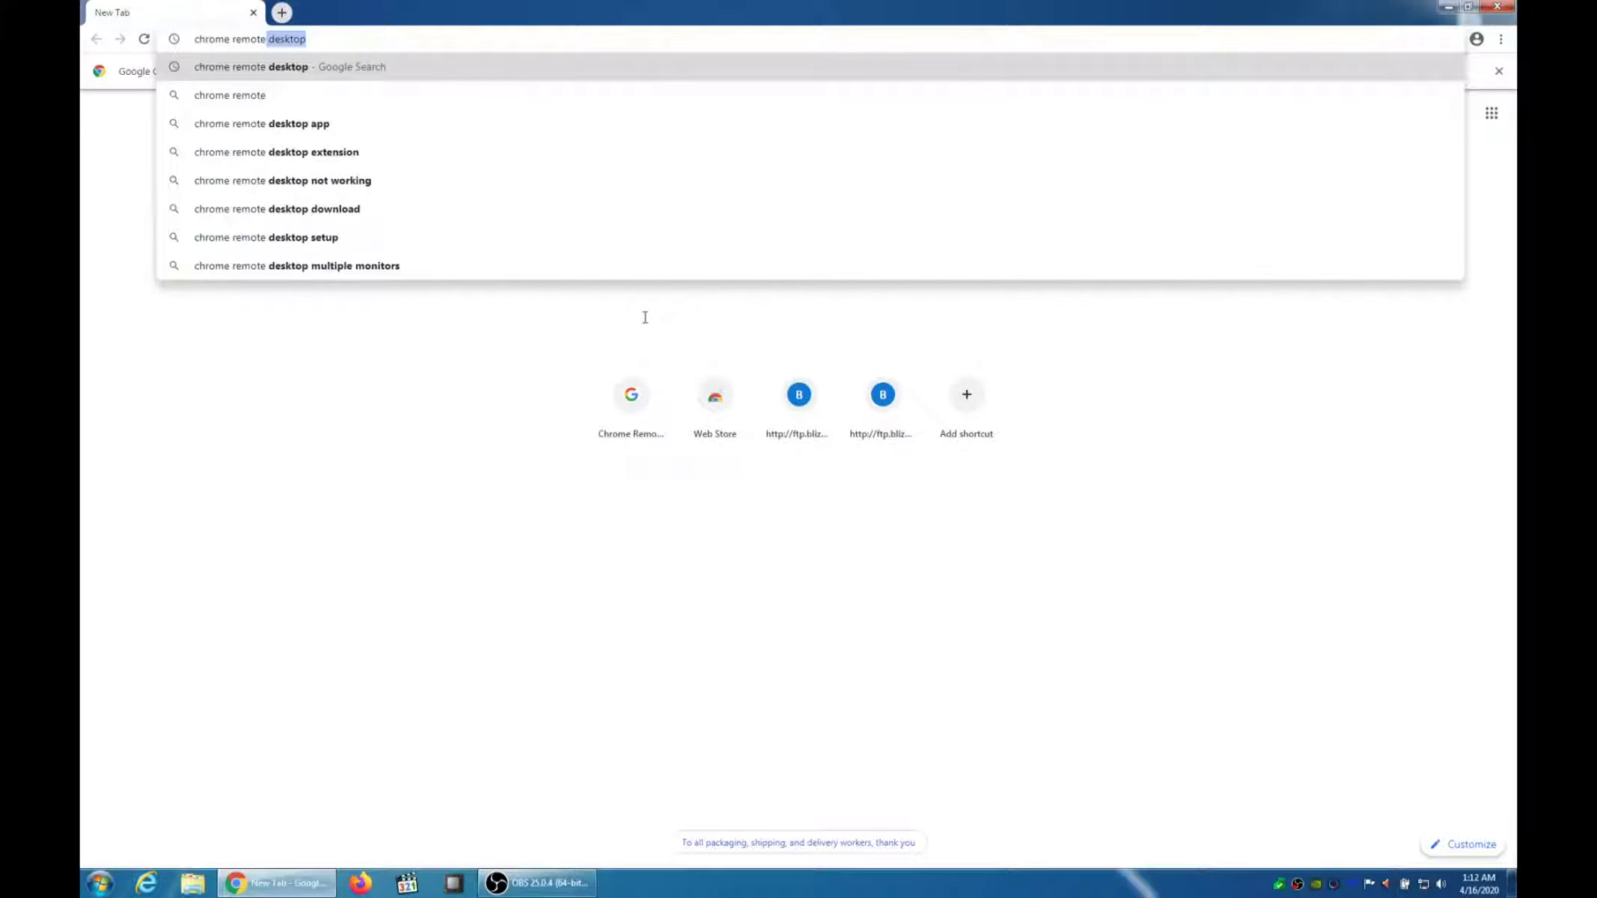
{"action": "key", "text": "Return"}
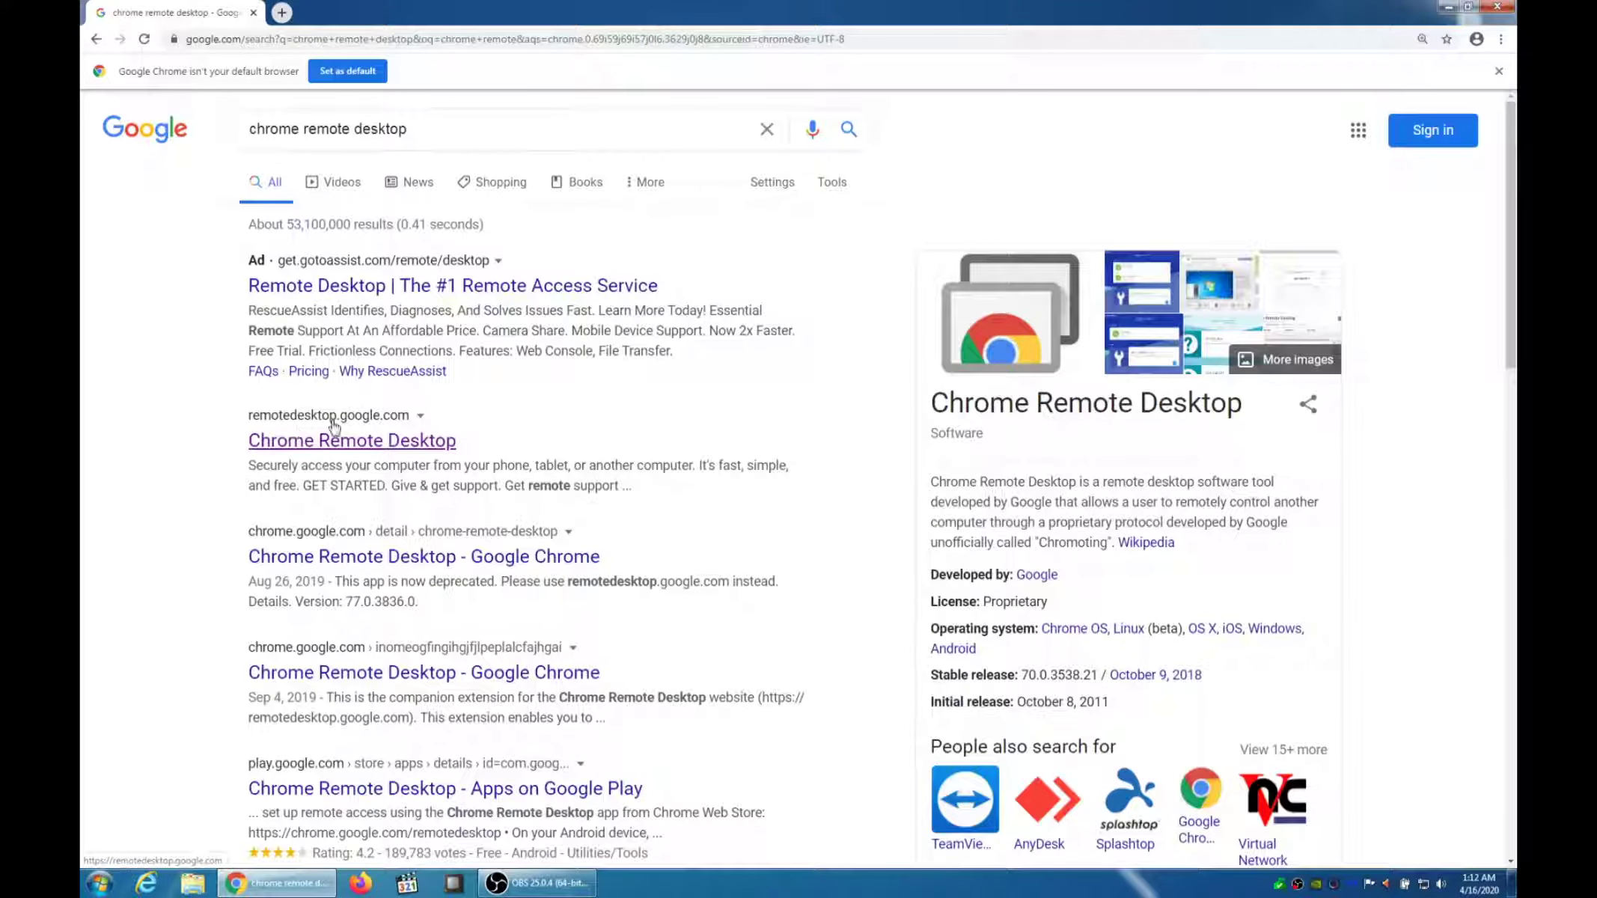
Open the remotedesktop.google.com result and choose to get started with remote access
{"action": "left_click", "coordinate": [403, 441]}
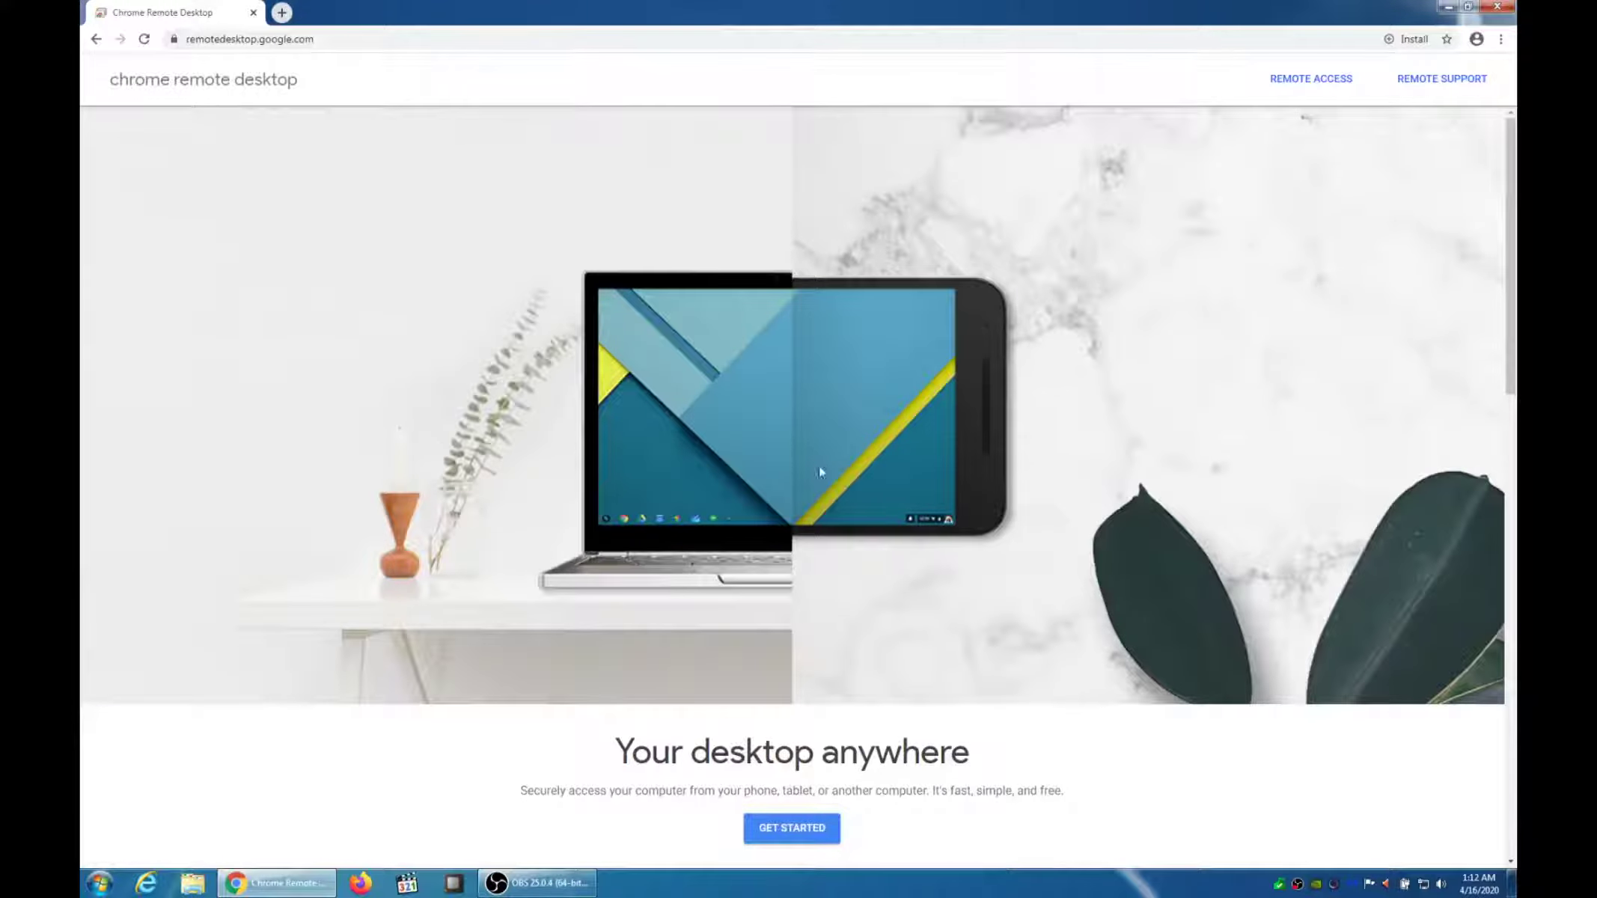
{"action": "scroll", "coordinate": [819, 466], "scroll_direction": "down", "scroll_amount": 3}
{"action": "left_click", "coordinate": [796, 530]}
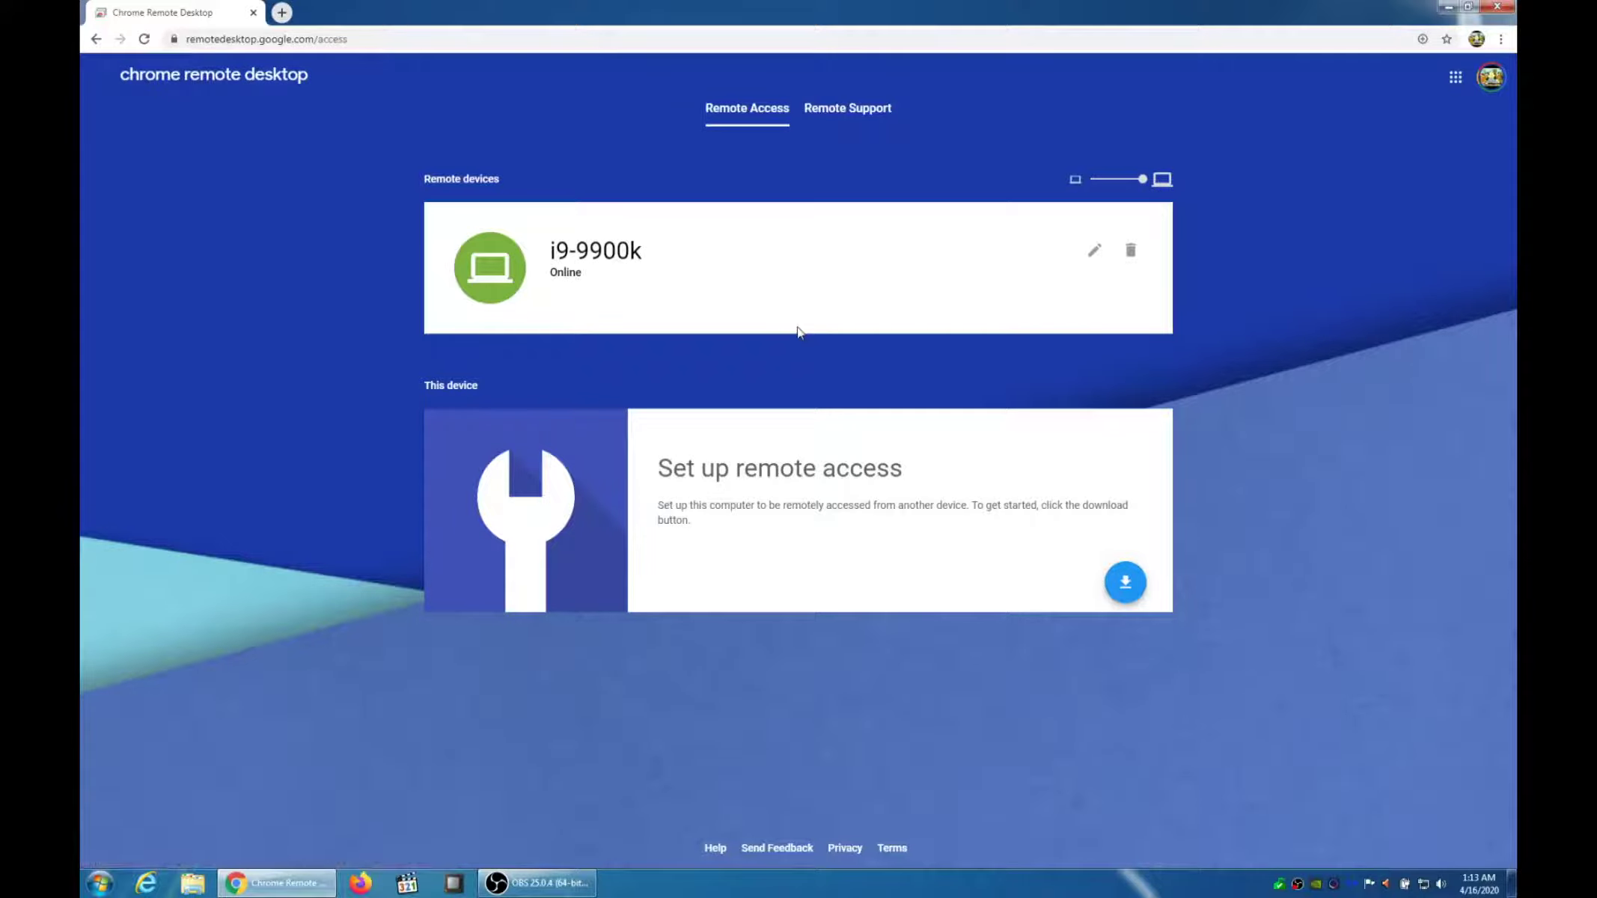
Download the host software and add the Chrome Remote Desktop extension to Chrome
{"action": "left_click", "coordinate": [1125, 584]}
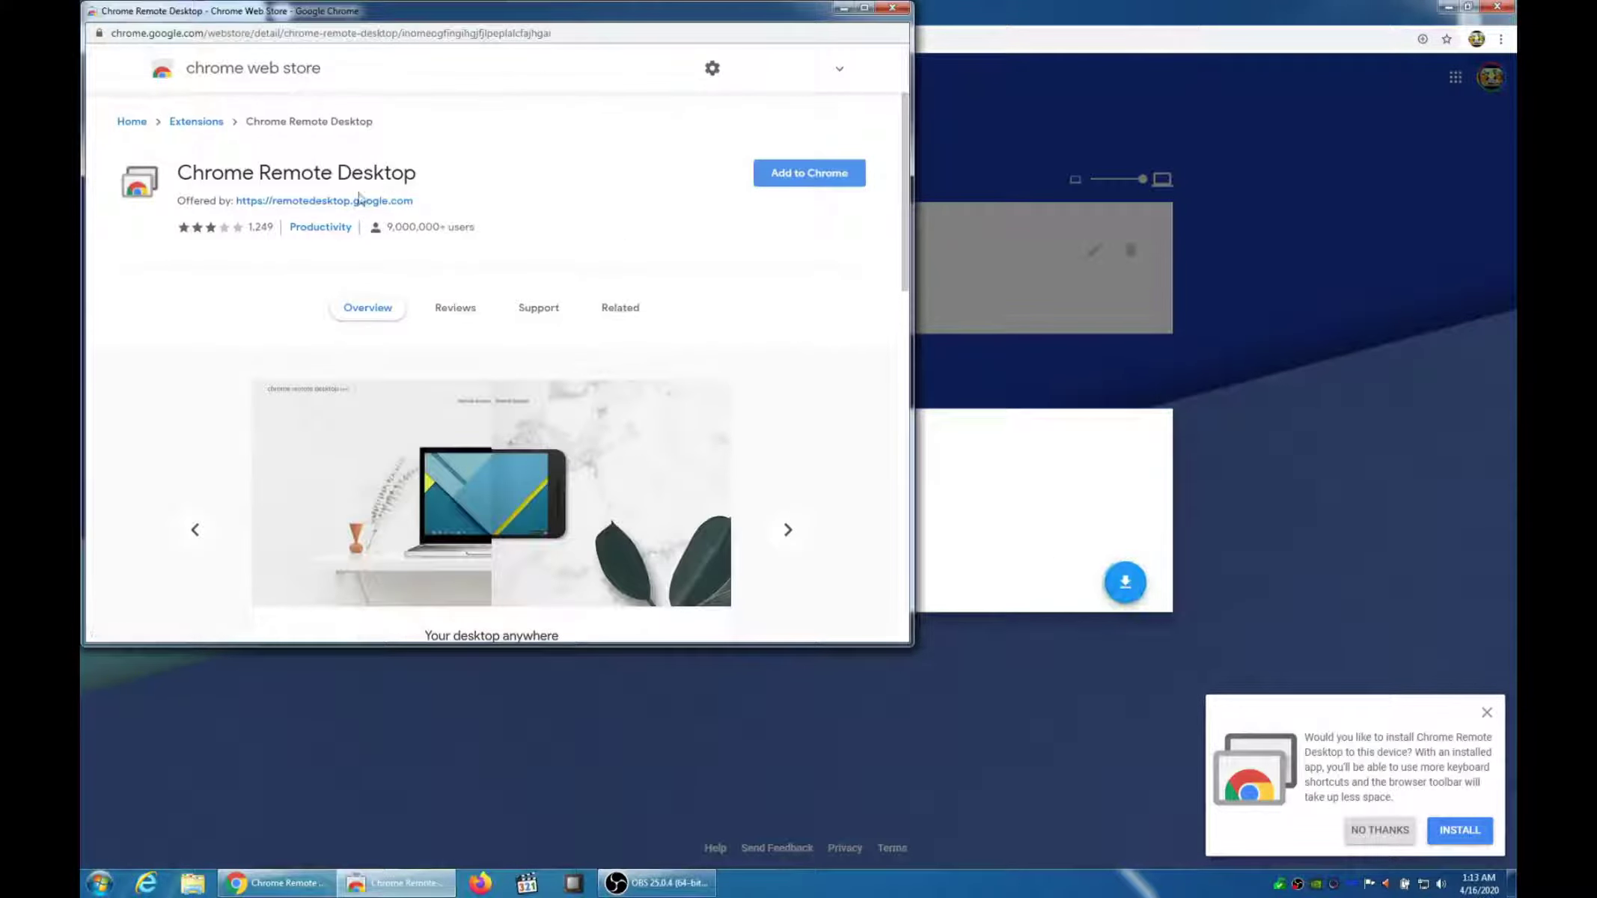
{"action": "left_click", "coordinate": [783, 182]}
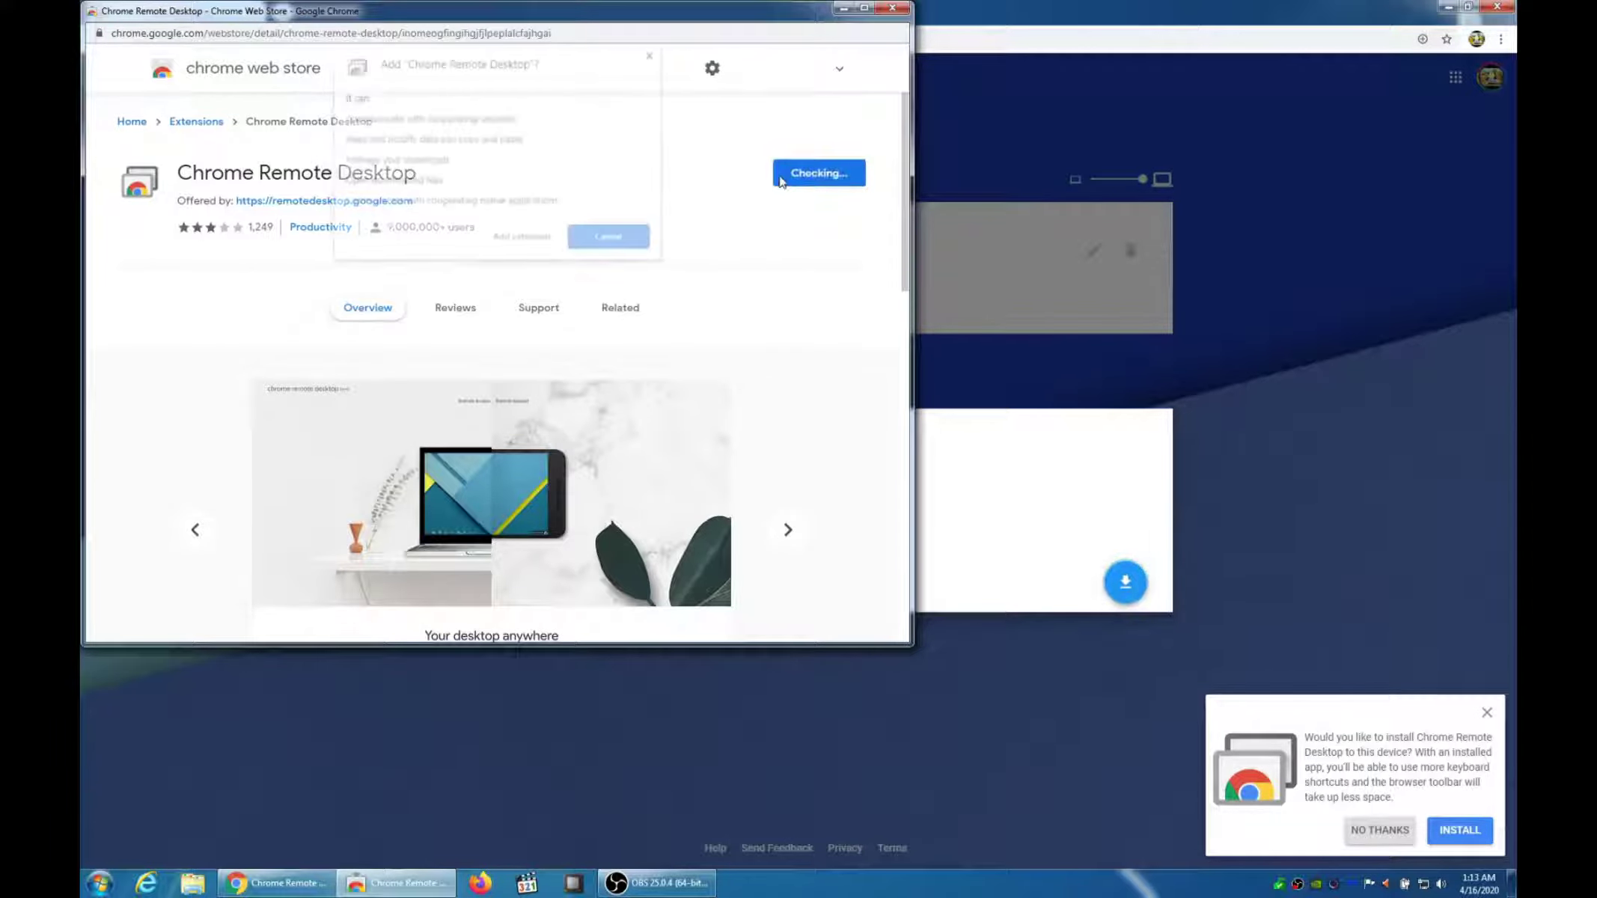
{"action": "left_click", "coordinate": [544, 239]}
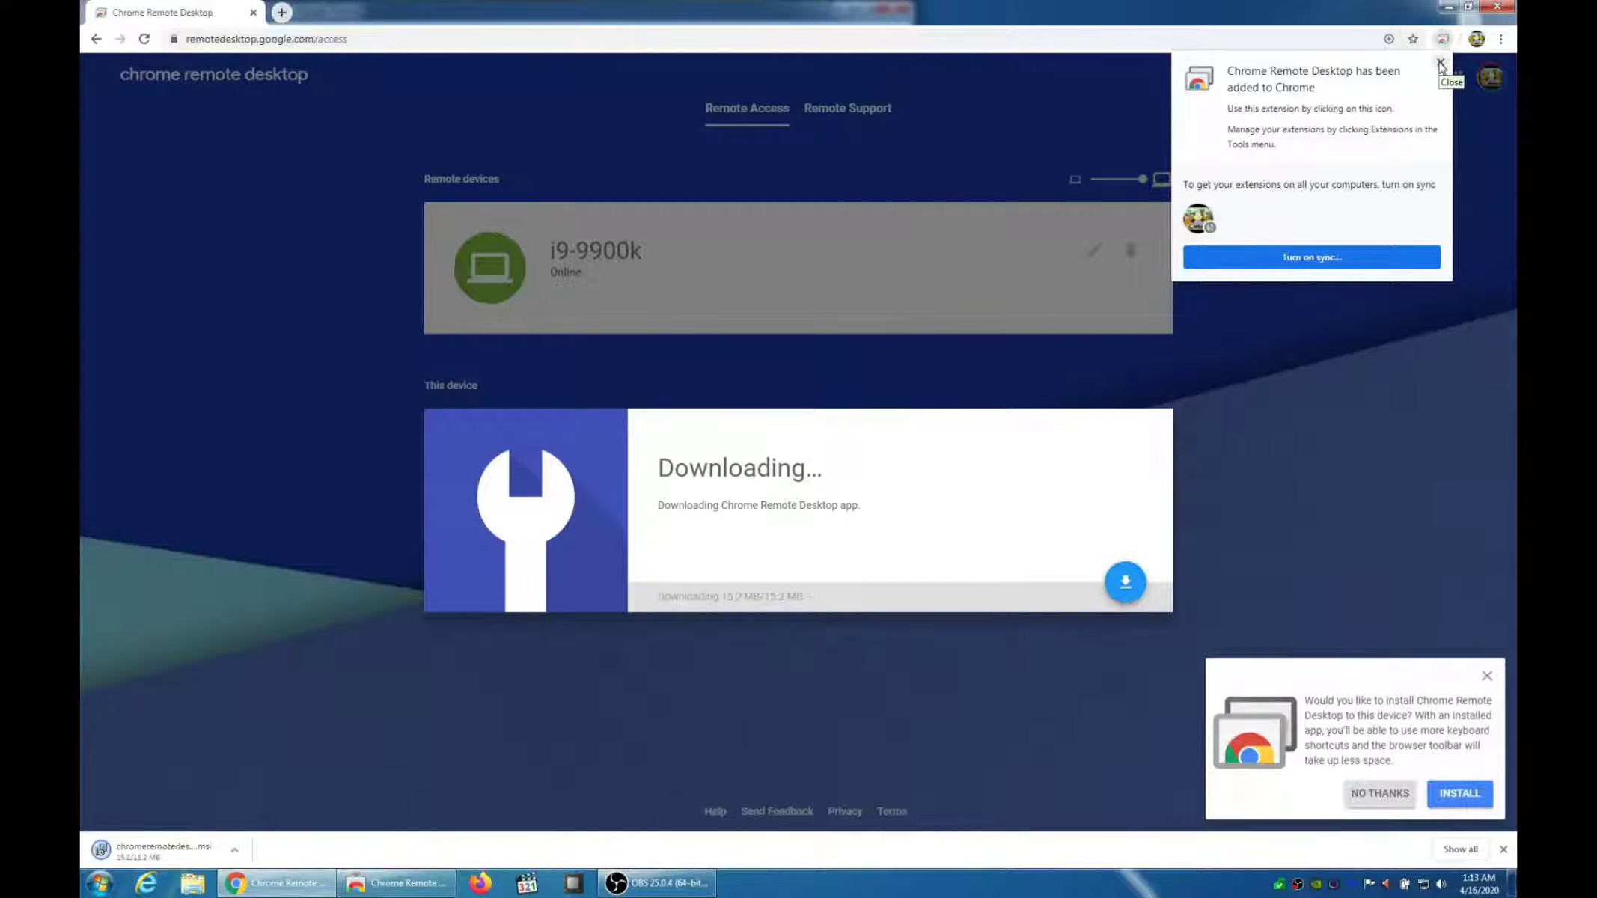
Dismiss the extension and web-app notices, then accept the terms and run the host installer
{"action": "left_click", "coordinate": [1441, 63]}
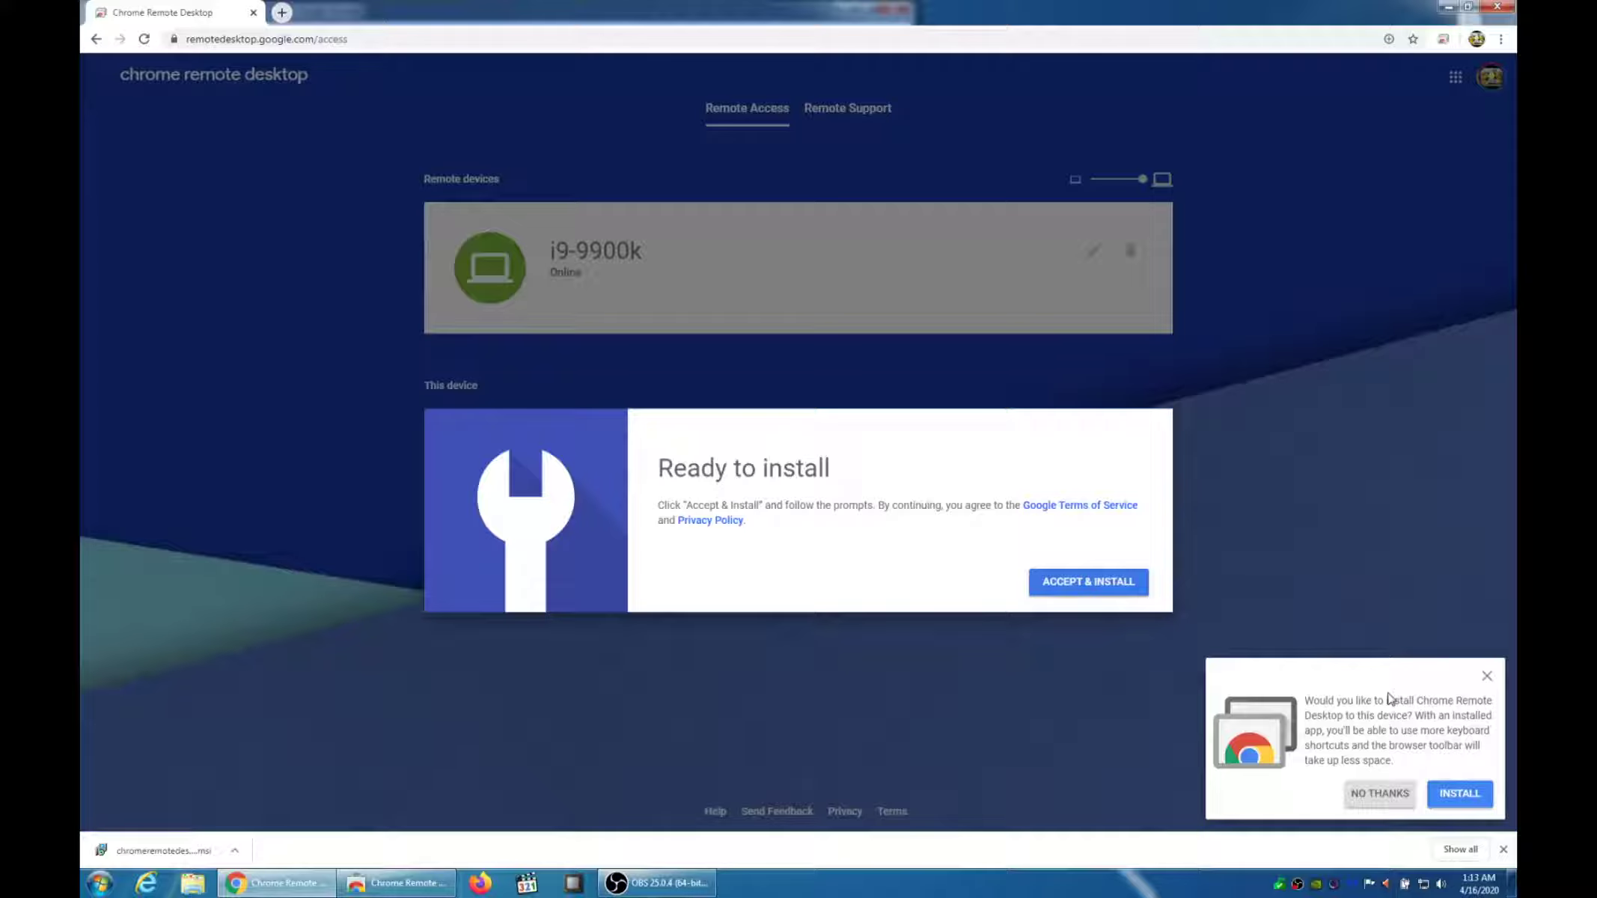
{"action": "left_click", "coordinate": [1487, 678]}
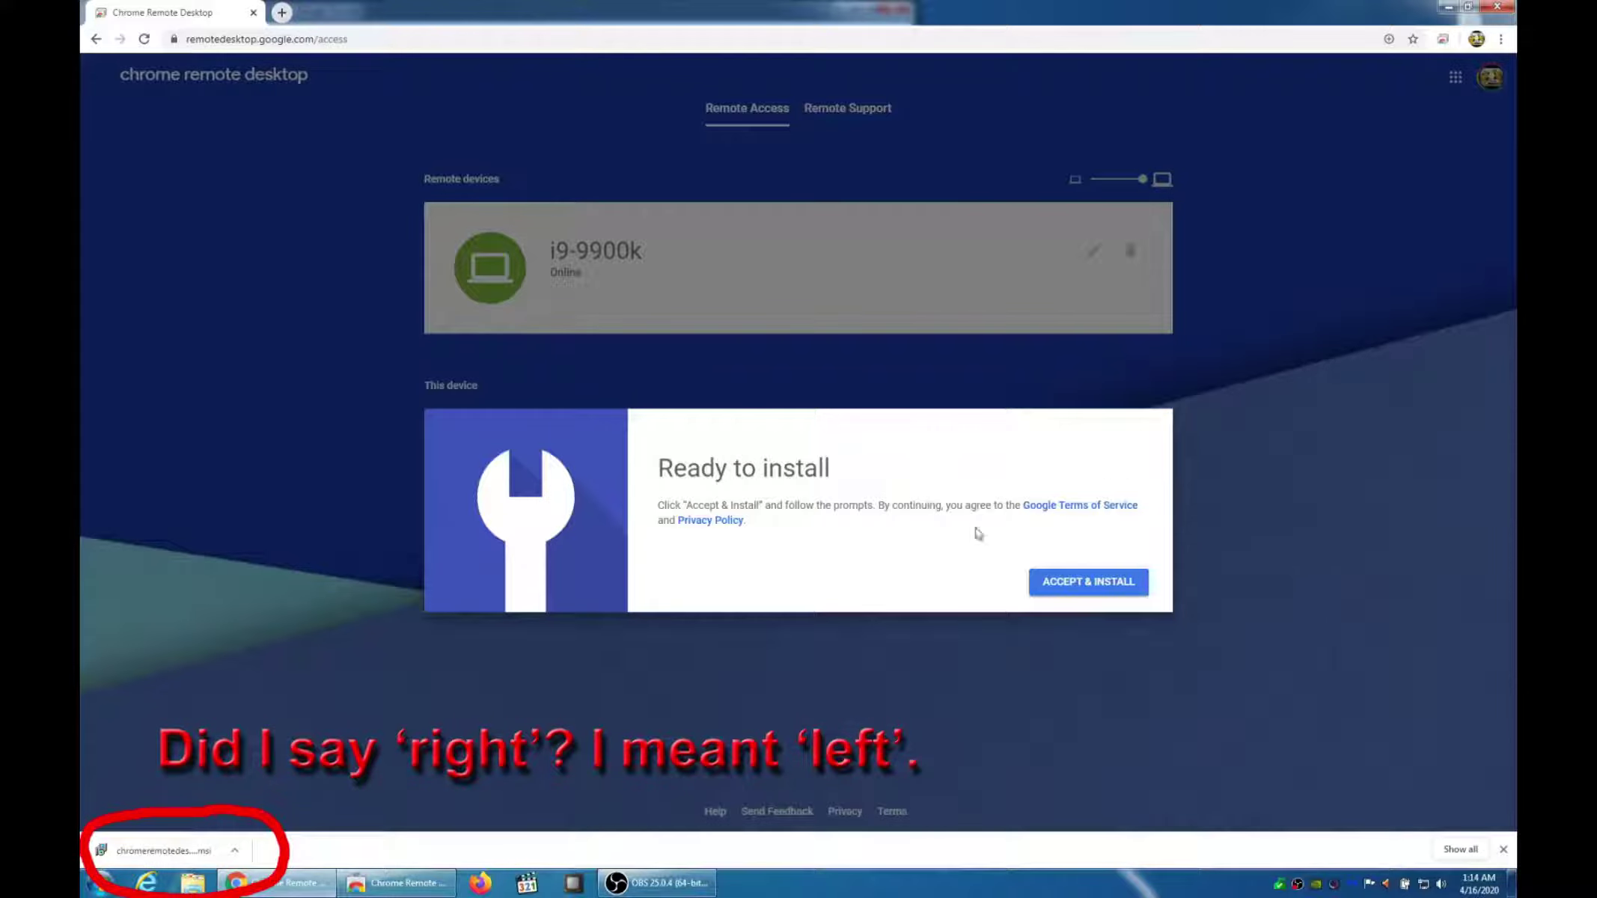
{"action": "left_click", "coordinate": [1065, 590]}
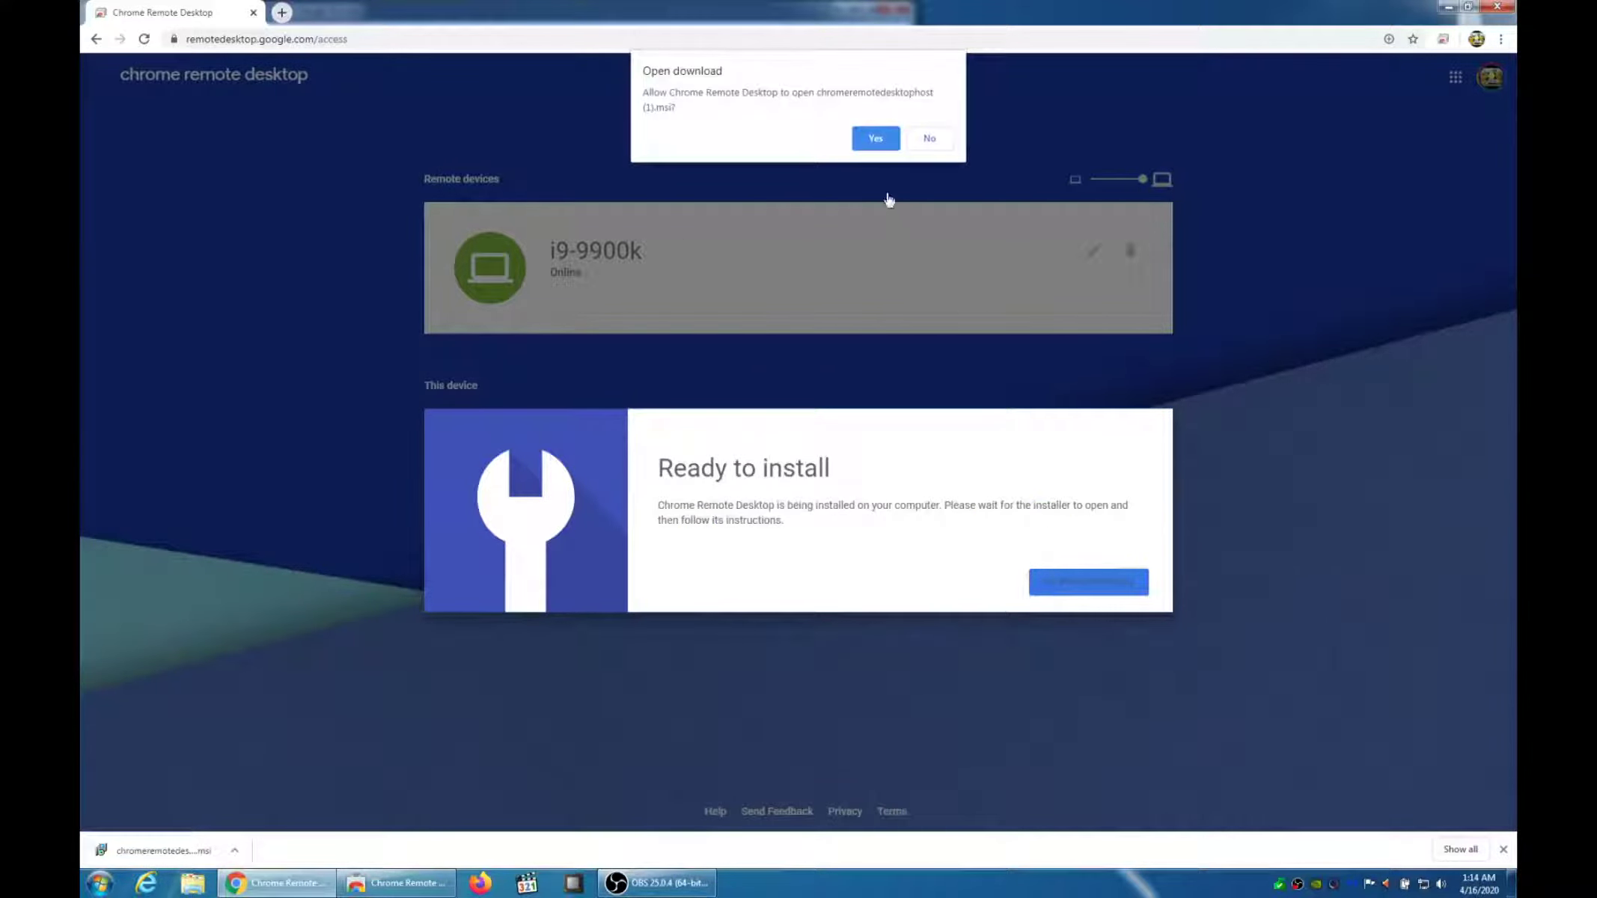
{"action": "left_click", "coordinate": [865, 142]}
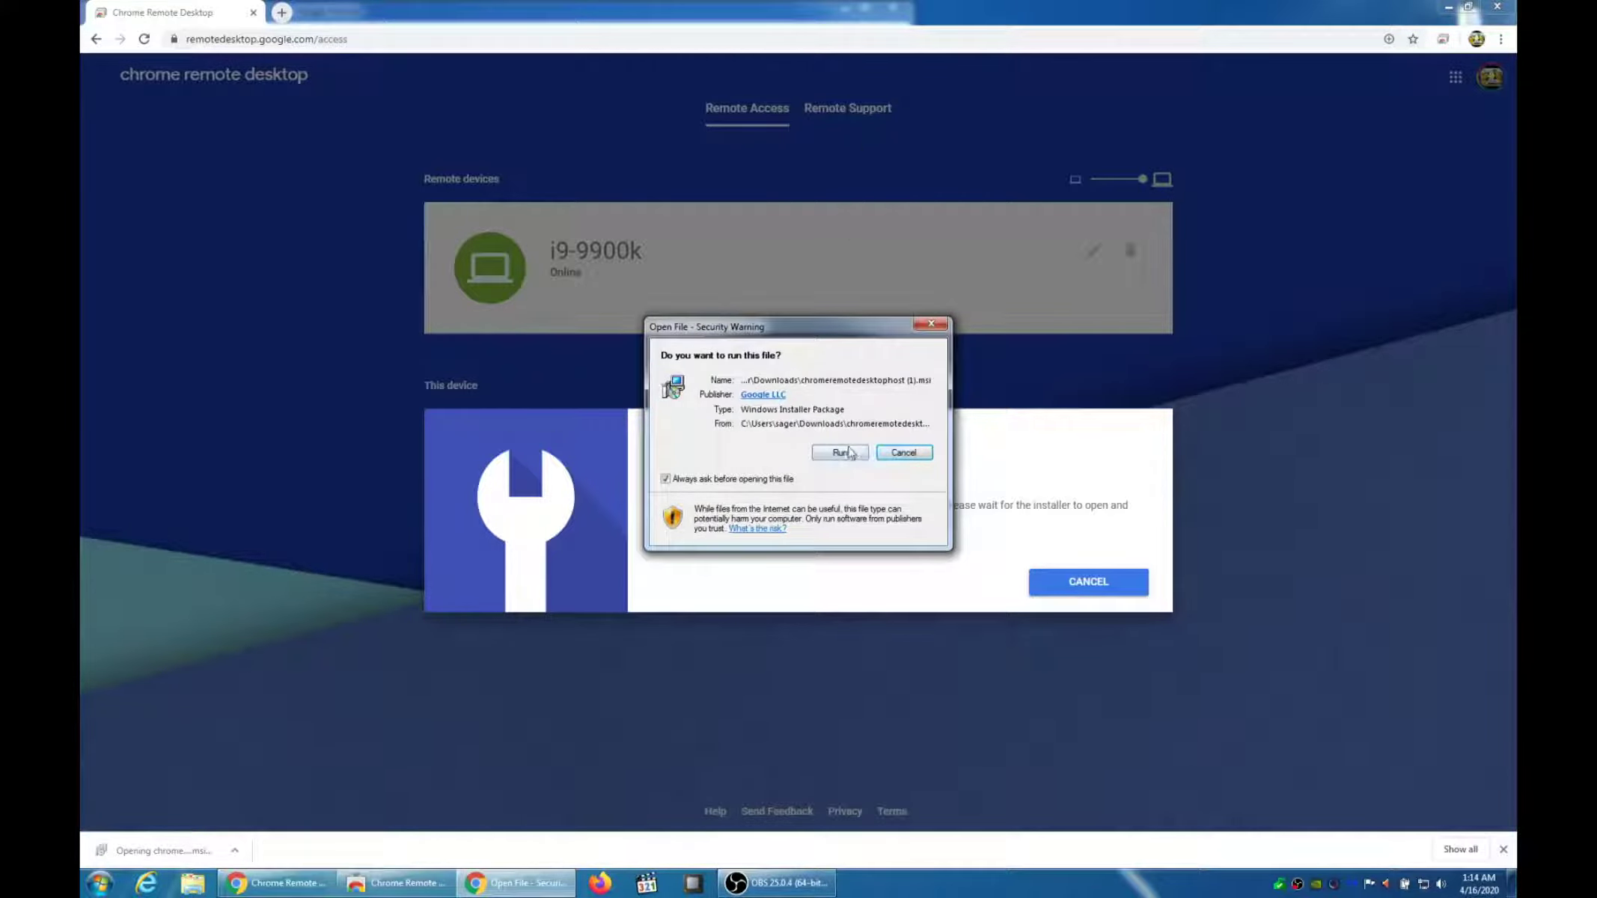
{"action": "left_click", "coordinate": [850, 452]}
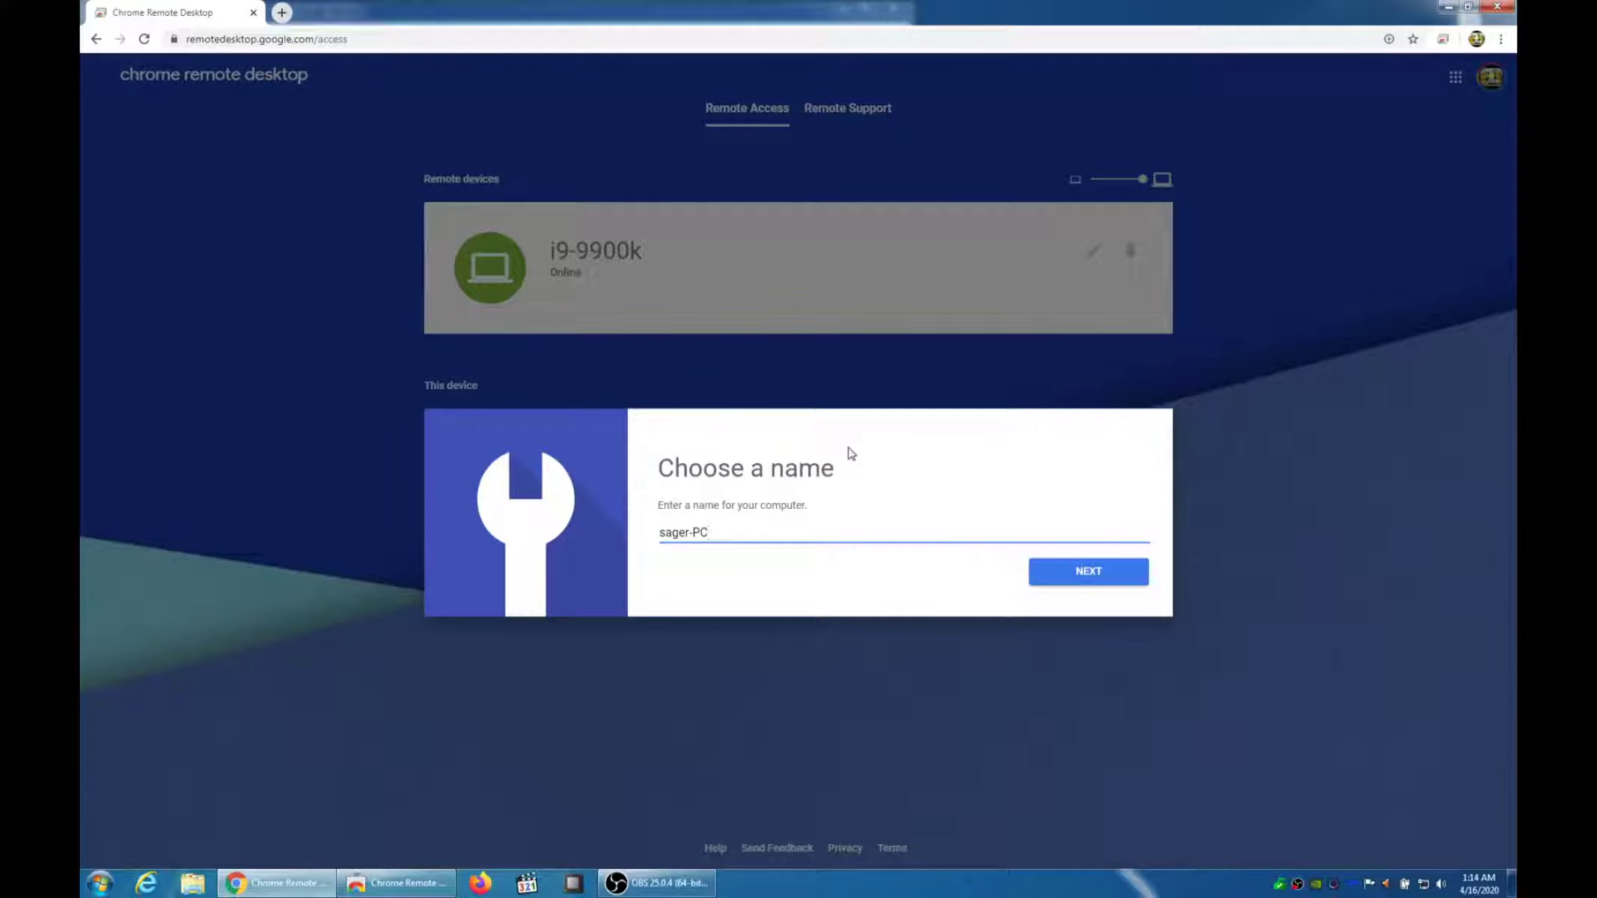
Keep the default computer name, enter and confirm a remote-access PIN, and start the host
{"action": "left_click", "coordinate": [1092, 583]}
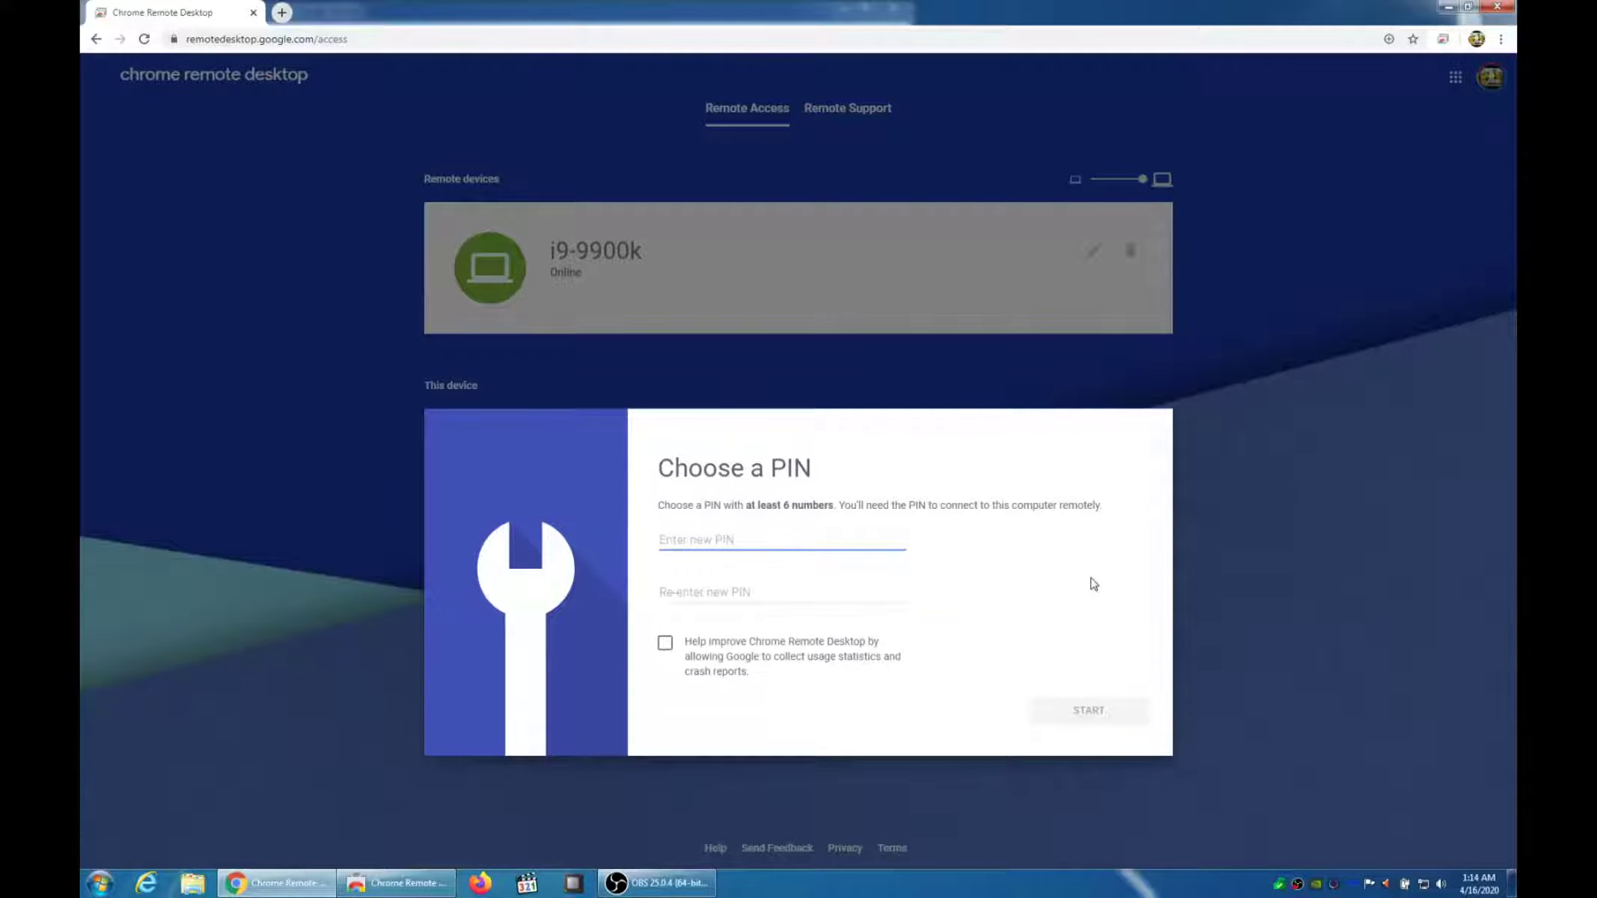
{"action": "type", "text": "123"}
{"action": "key", "text": "Tab"}
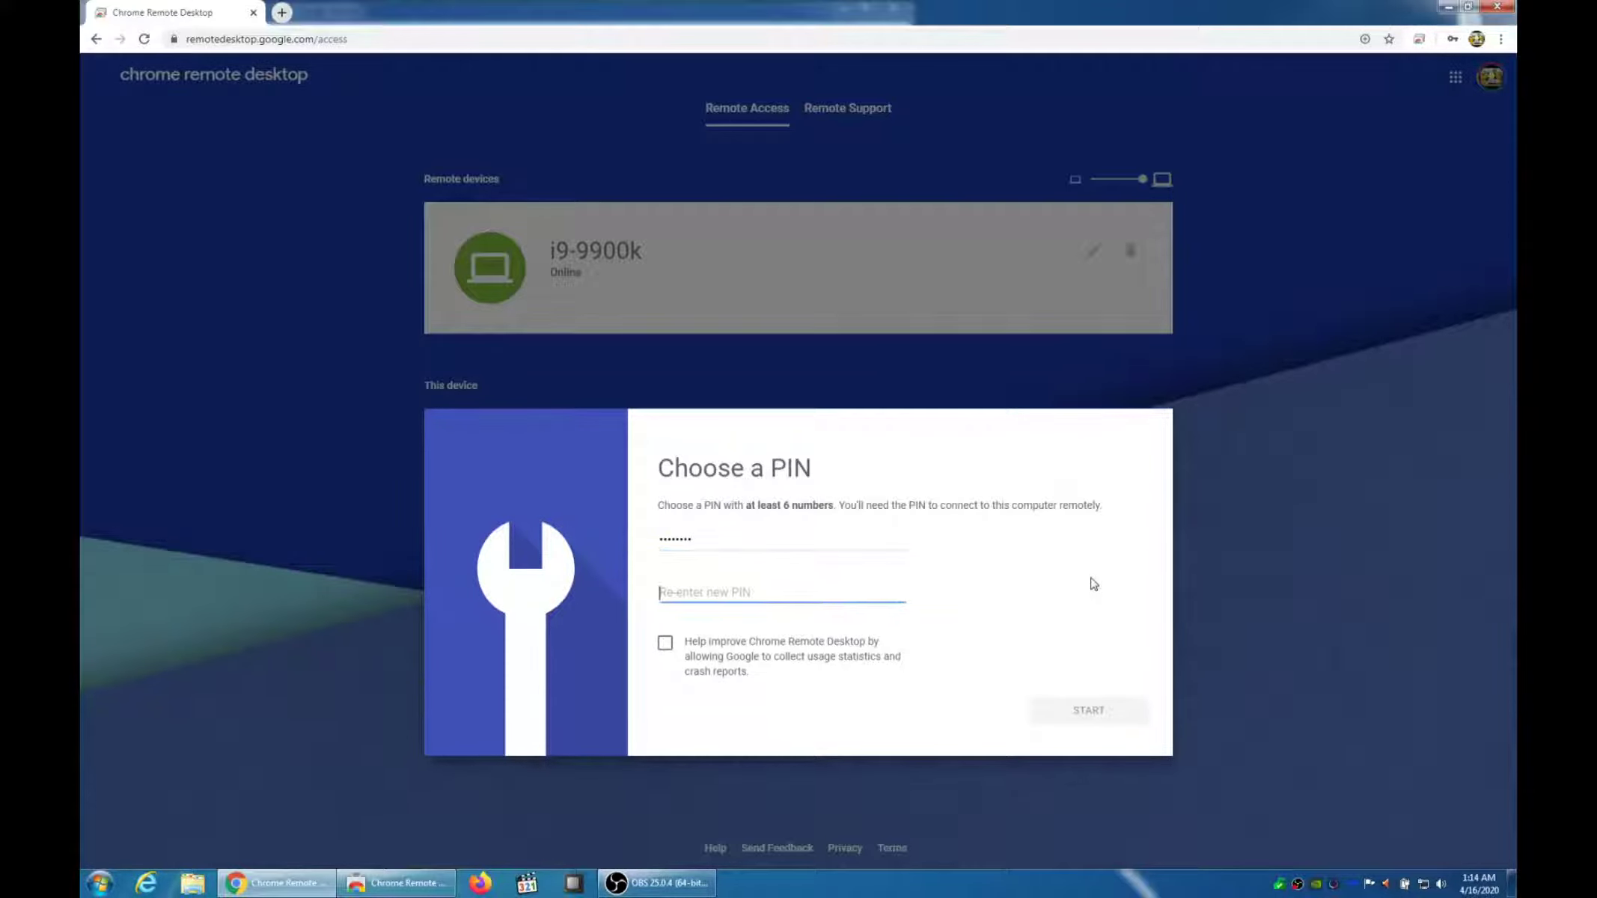
{"action": "type", "text": "12345678"}
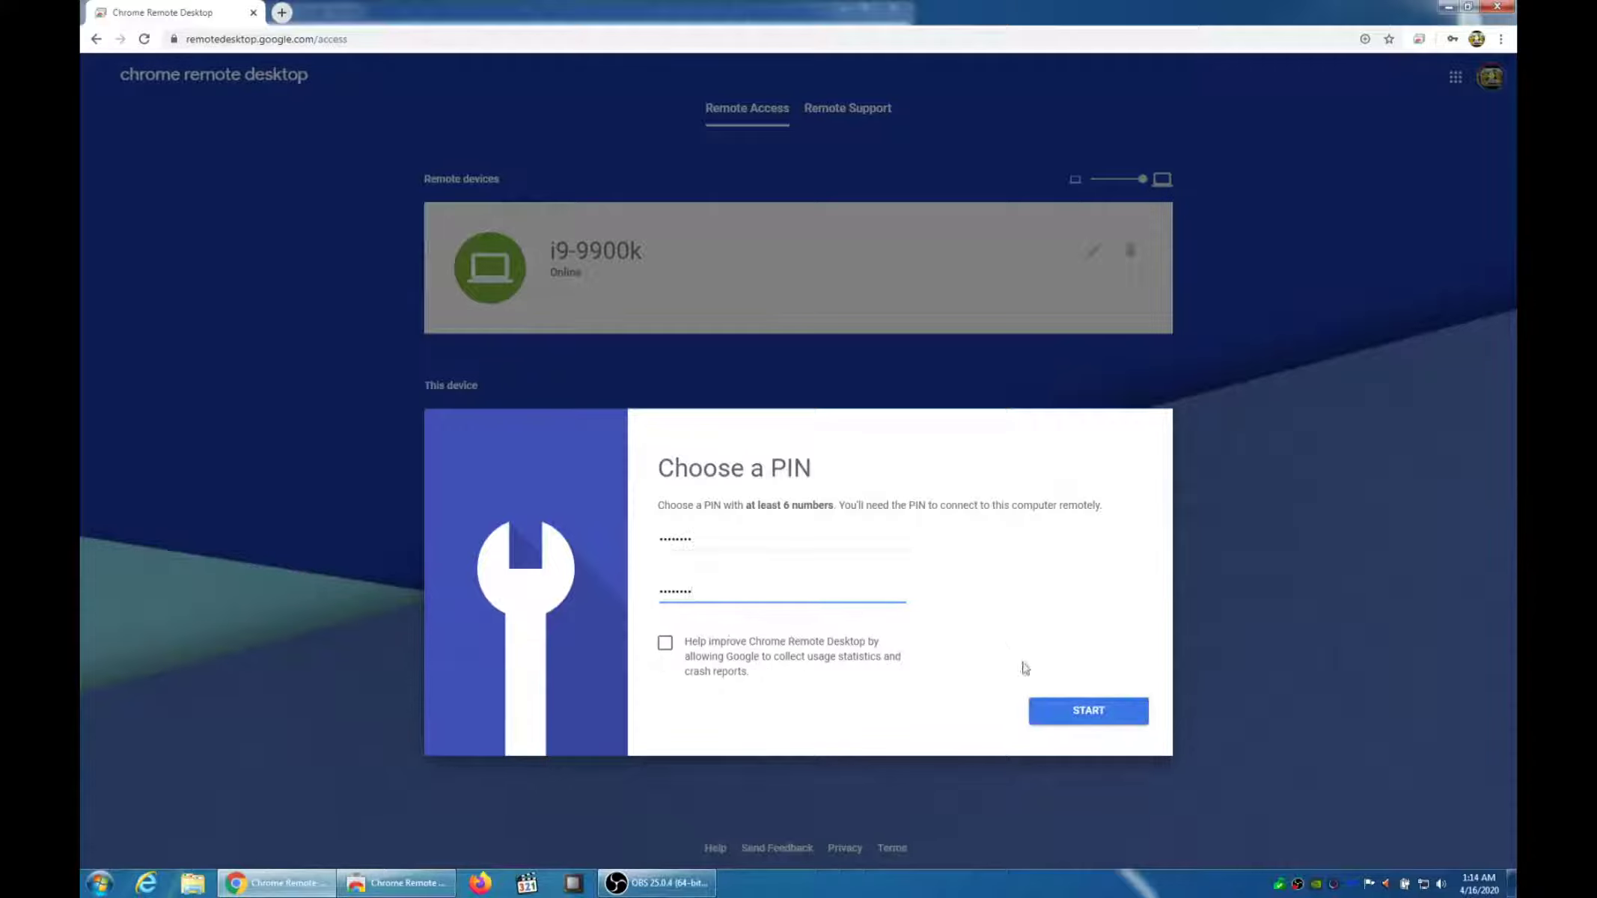
{"action": "left_click", "coordinate": [1060, 716]}
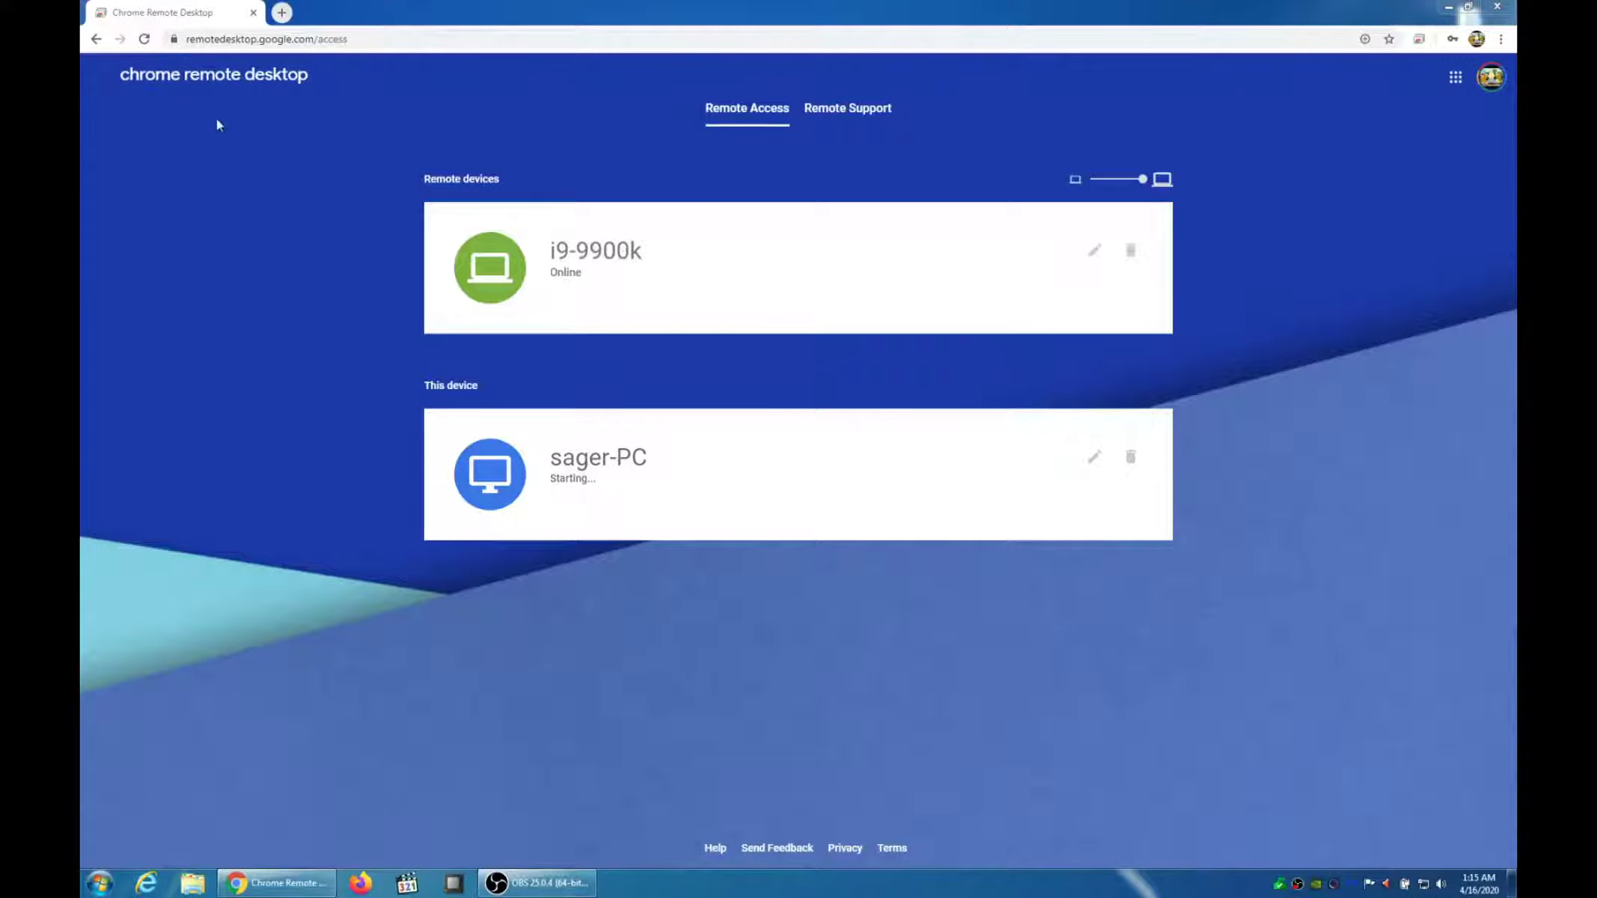
Refresh the page so this PC shows Online, and decline the web-app install offer
{"action": "key", "text": "F5"}
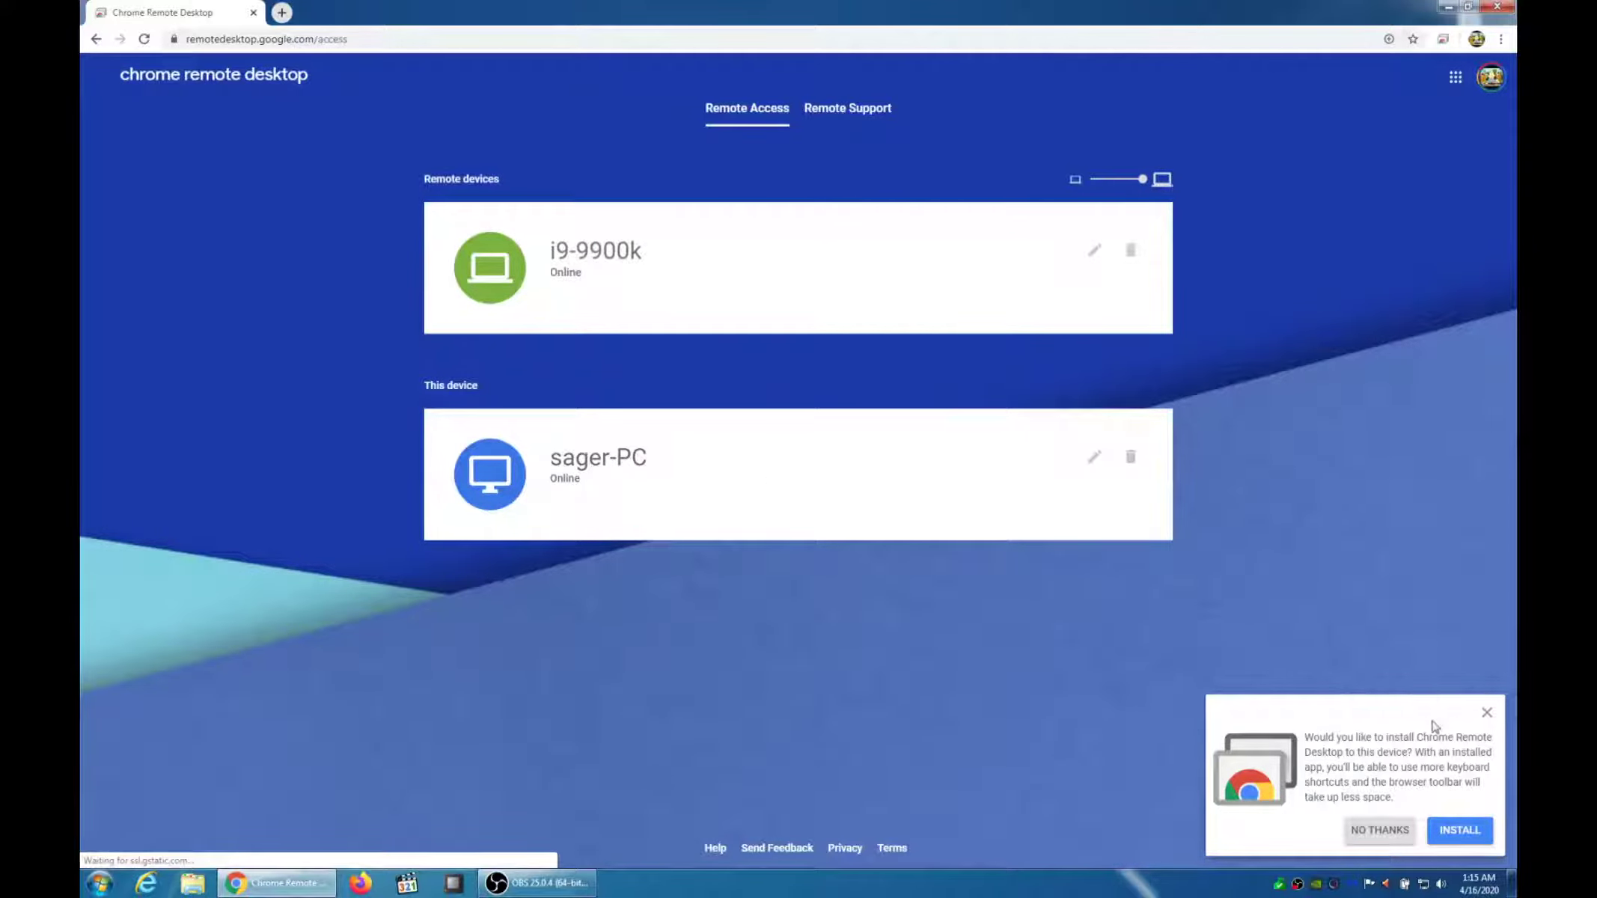
{"action": "left_click", "coordinate": [1380, 830]}
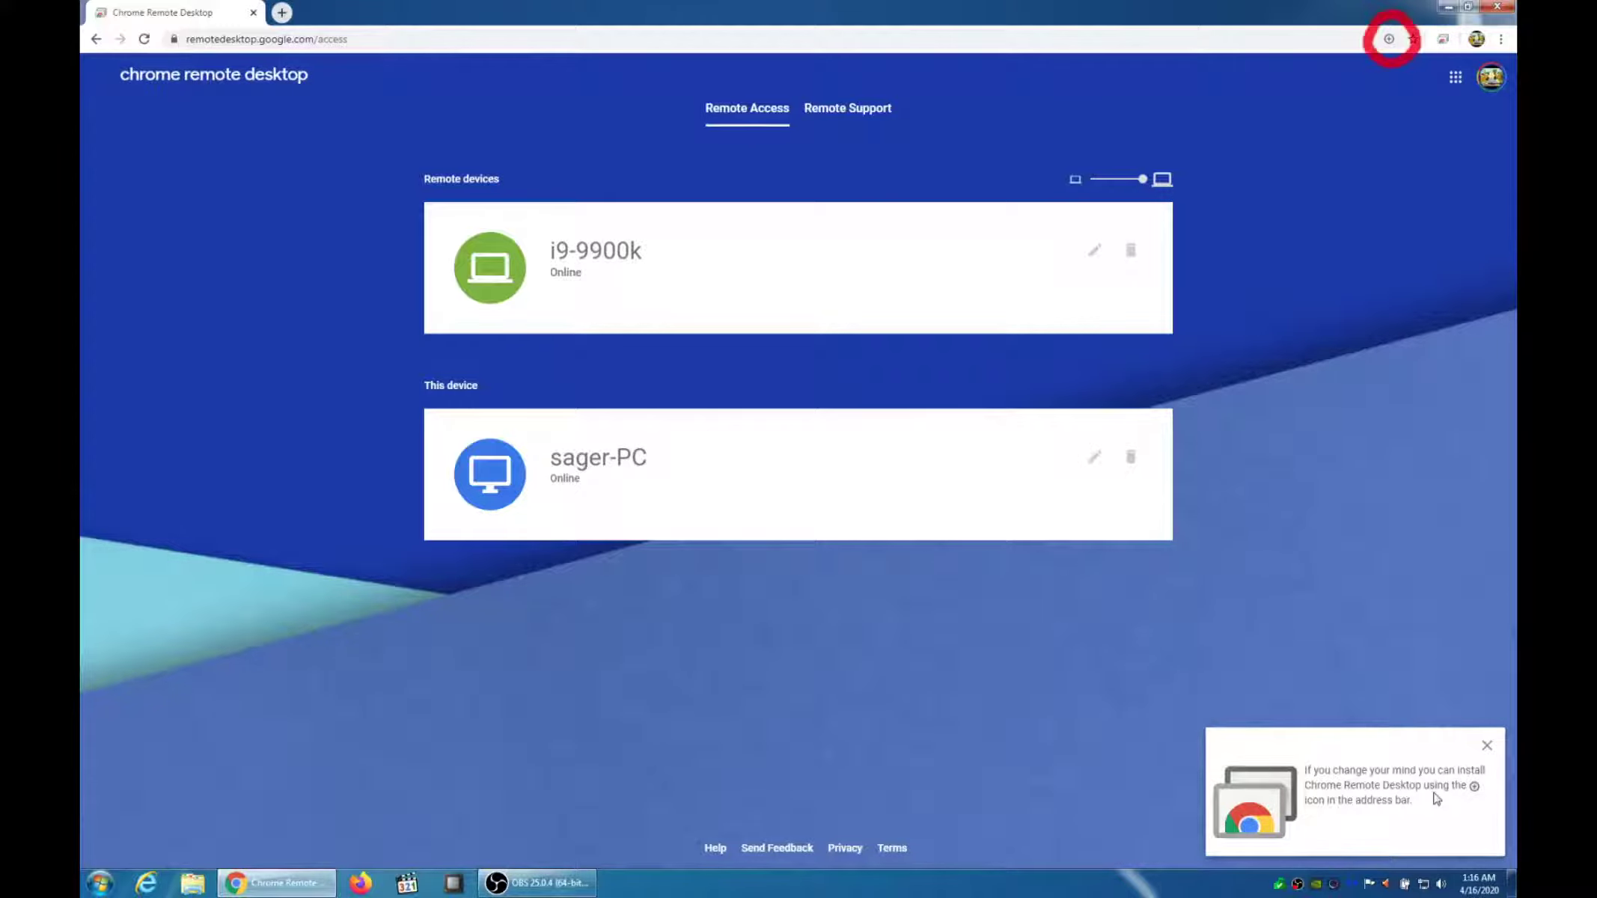
{"action": "left_click", "coordinate": [1487, 751]}
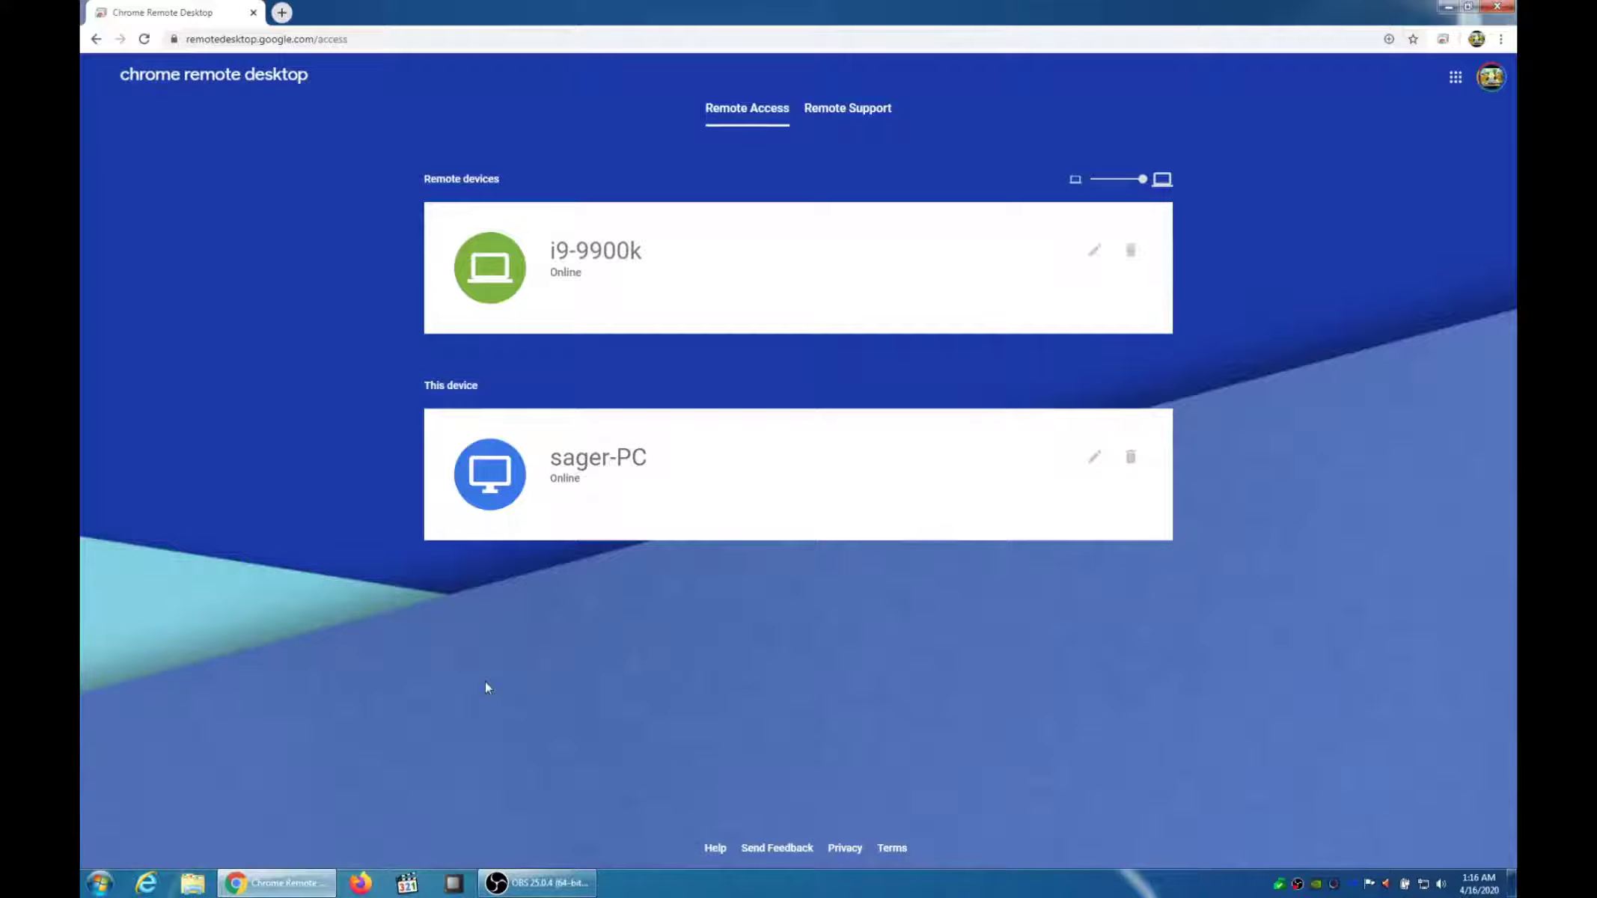
Close Chrome on the Windows PC and search 'chrome remote desktop' on the Chromebook
{"action": "left_click", "coordinate": [1500, 7]}
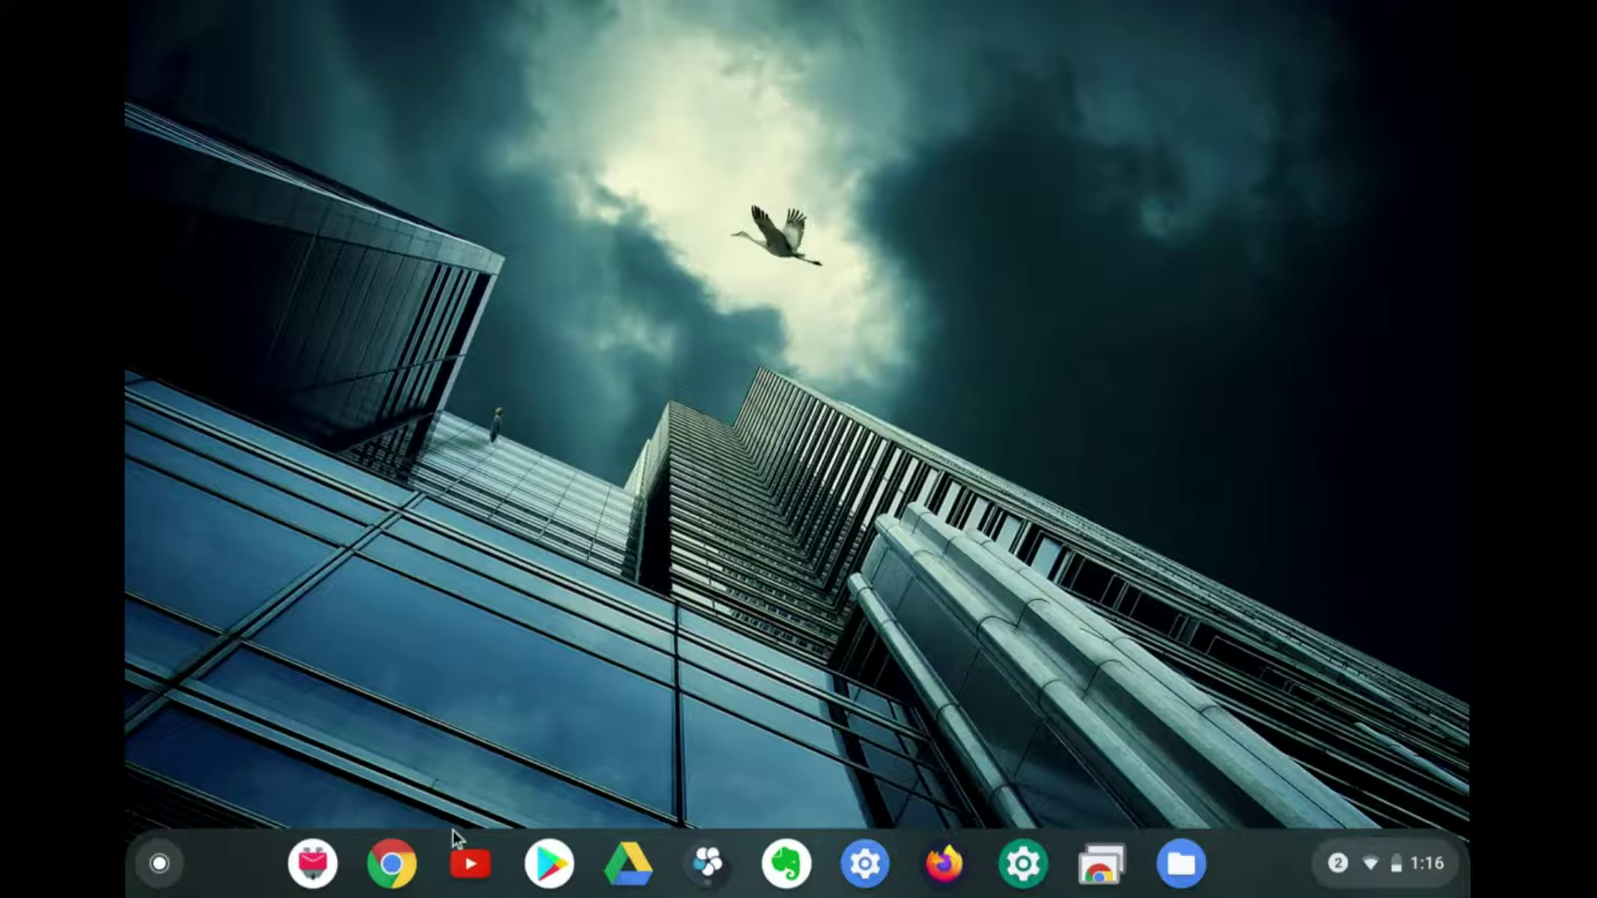
{"action": "left_click", "coordinate": [392, 864]}
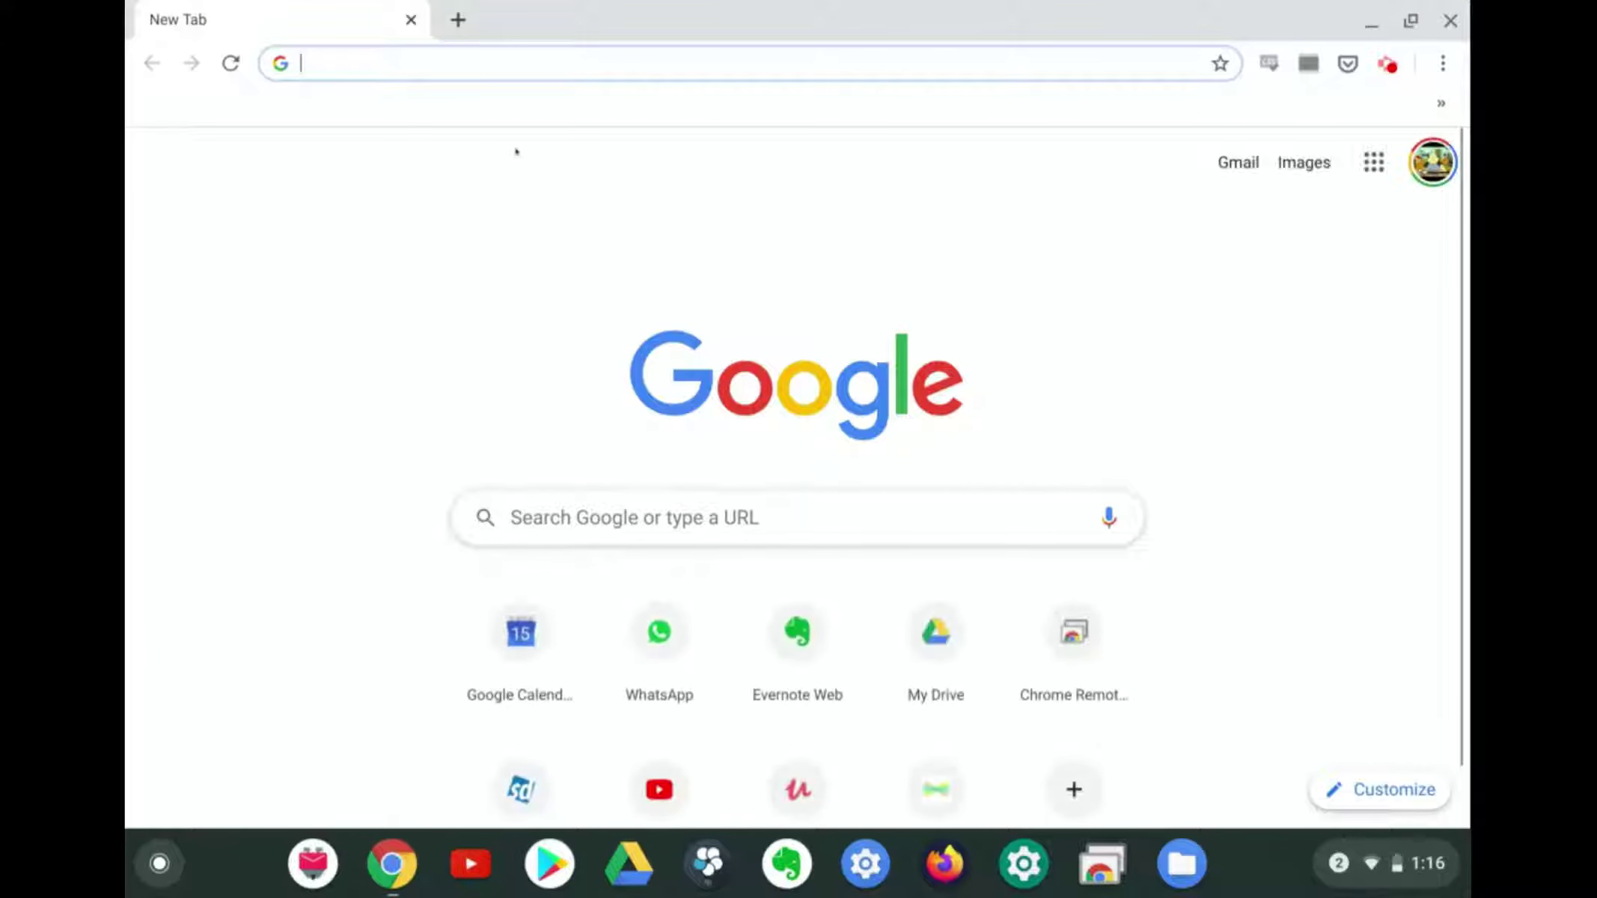
{"action": "type", "text": "chrome remote desktop"}
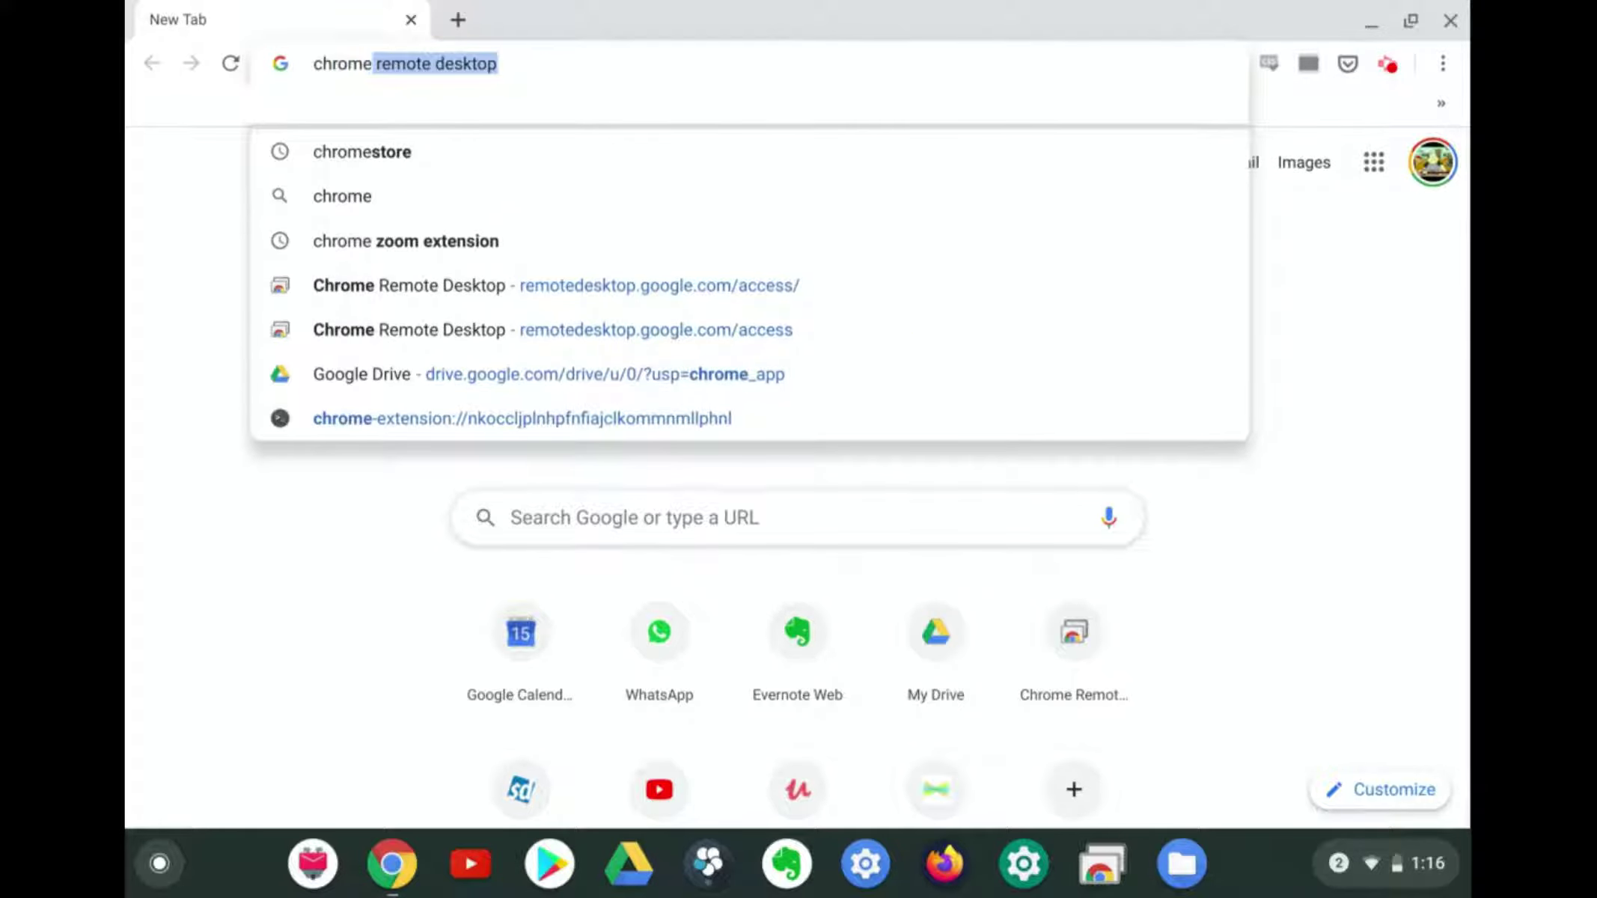
{"action": "key", "text": "Return"}
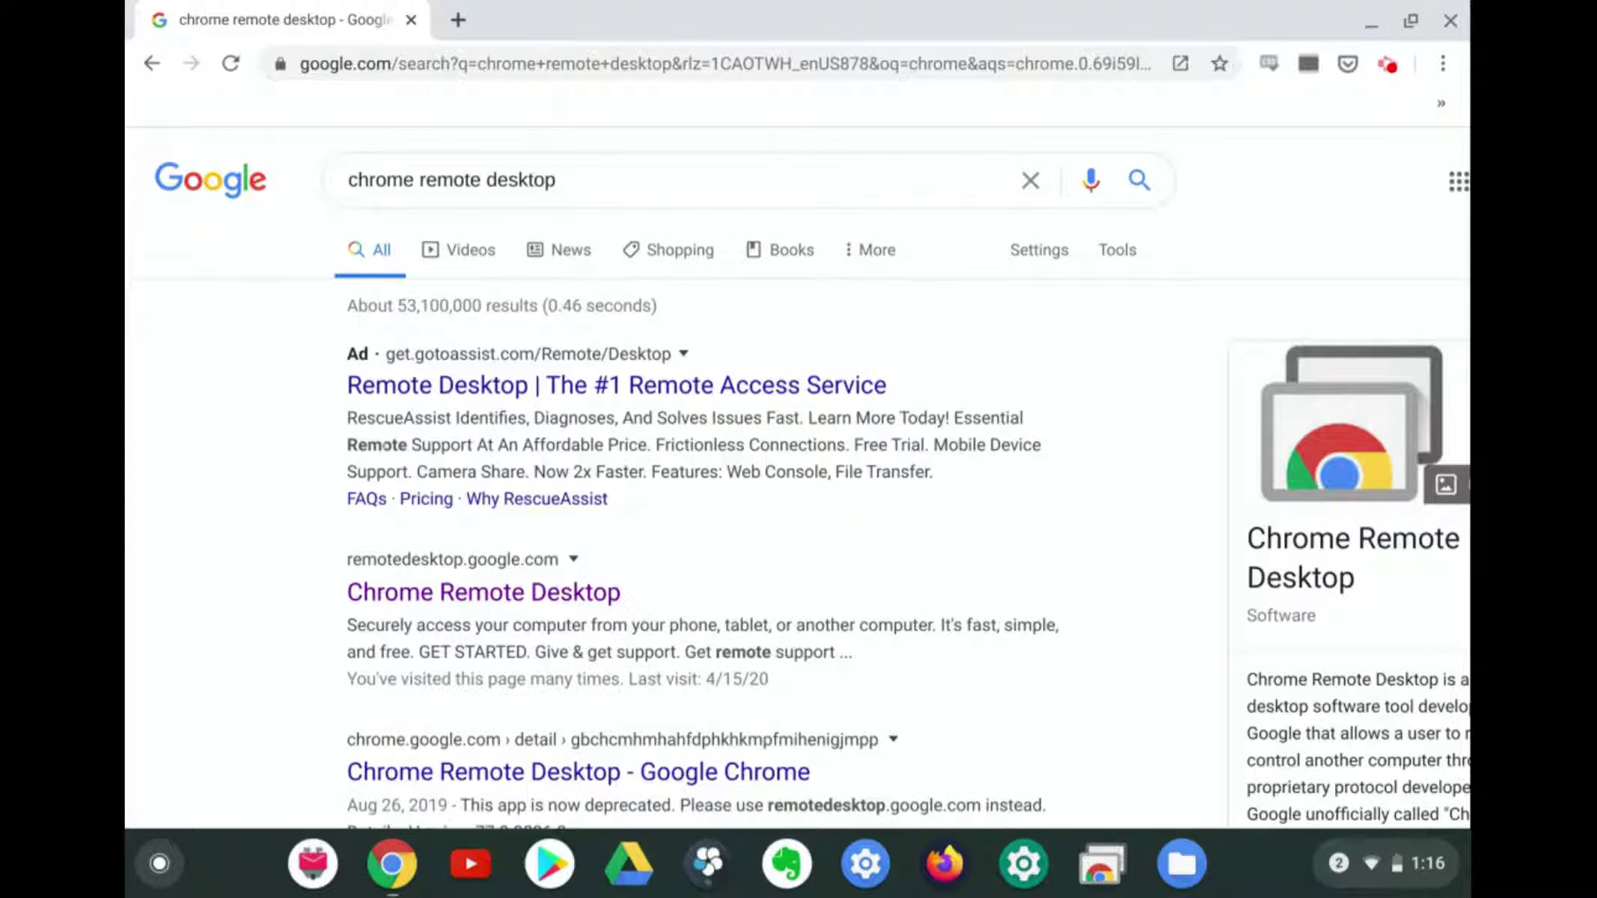
Open the Chrome Remote Desktop access page and select sager-PC to connect
{"action": "left_click", "coordinate": [450, 593]}
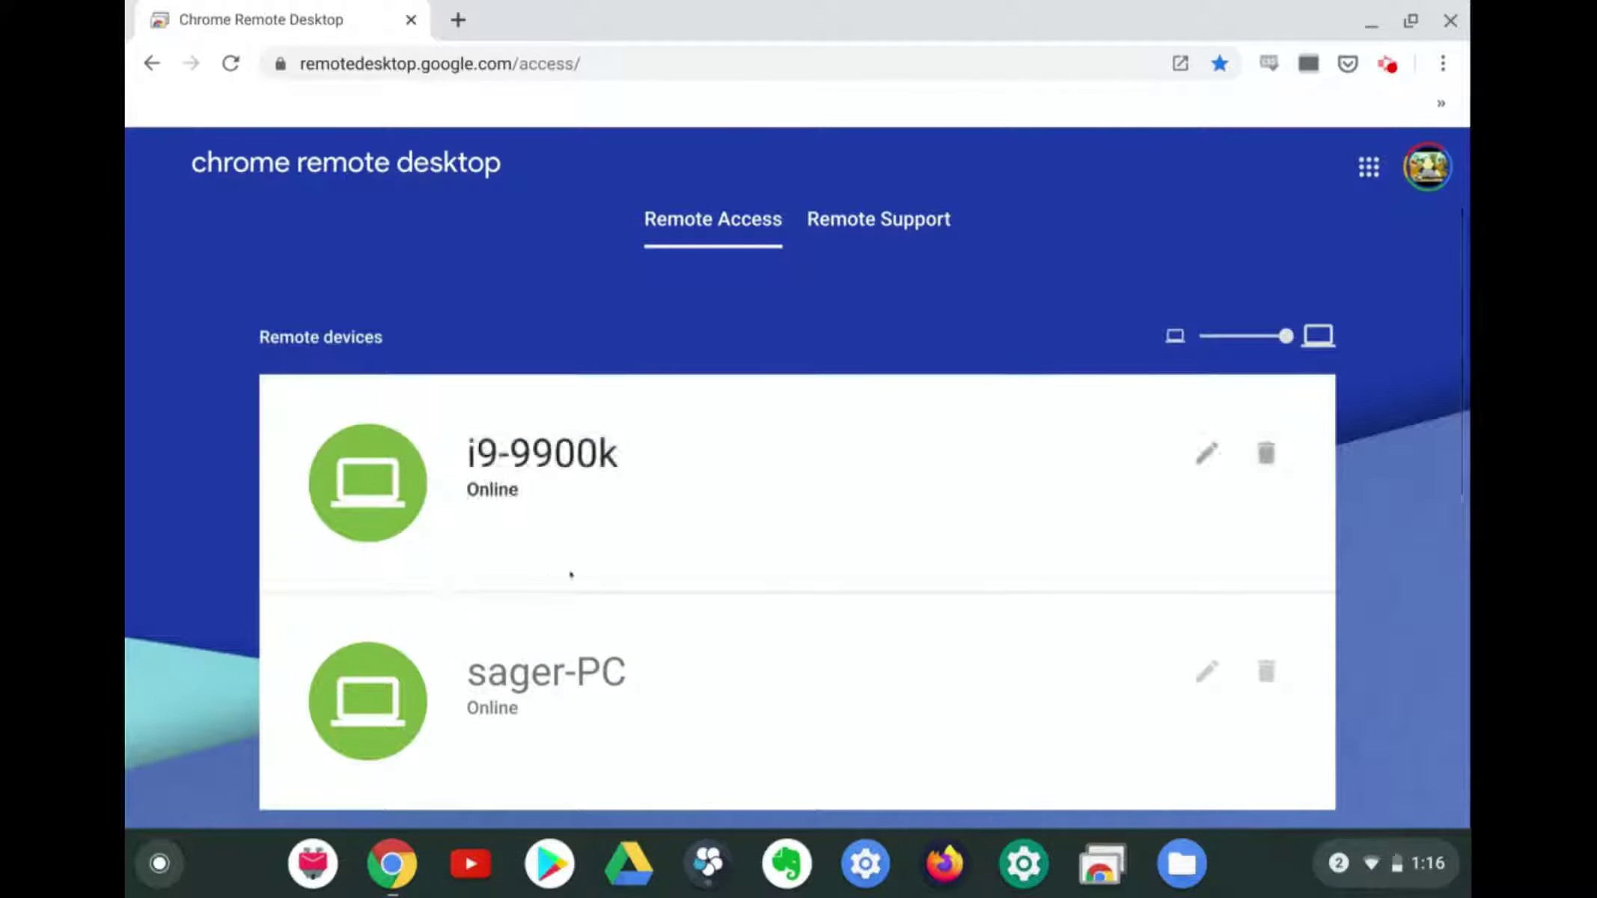
{"action": "scroll", "coordinate": [575, 580], "scroll_direction": "down", "scroll_amount": 1}
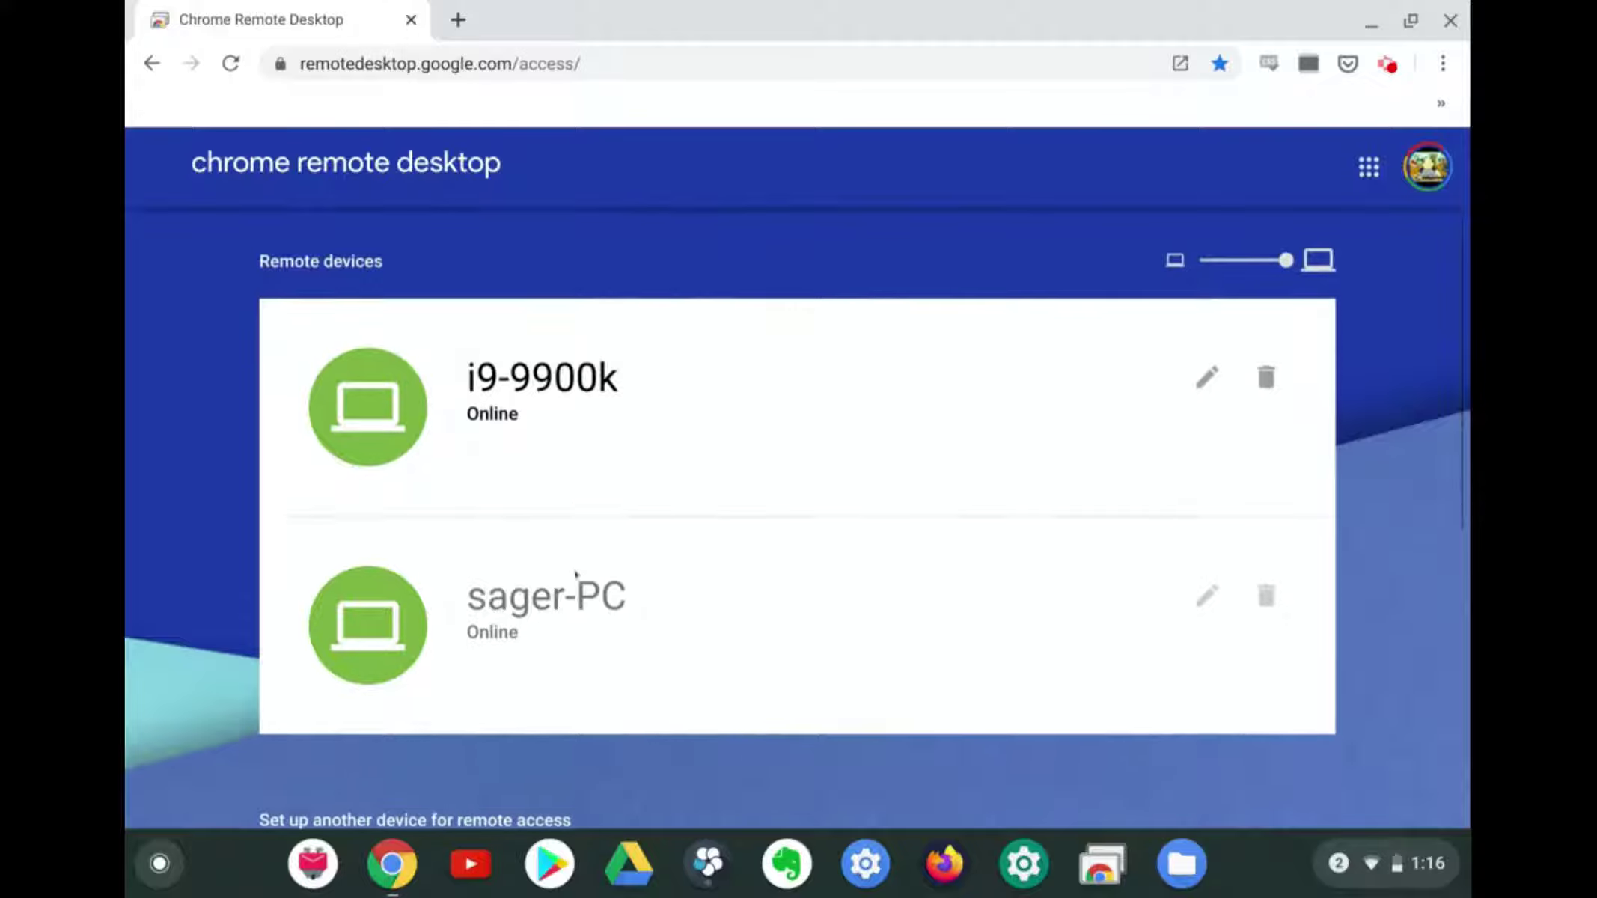
{"action": "left_click", "coordinate": [627, 615]}
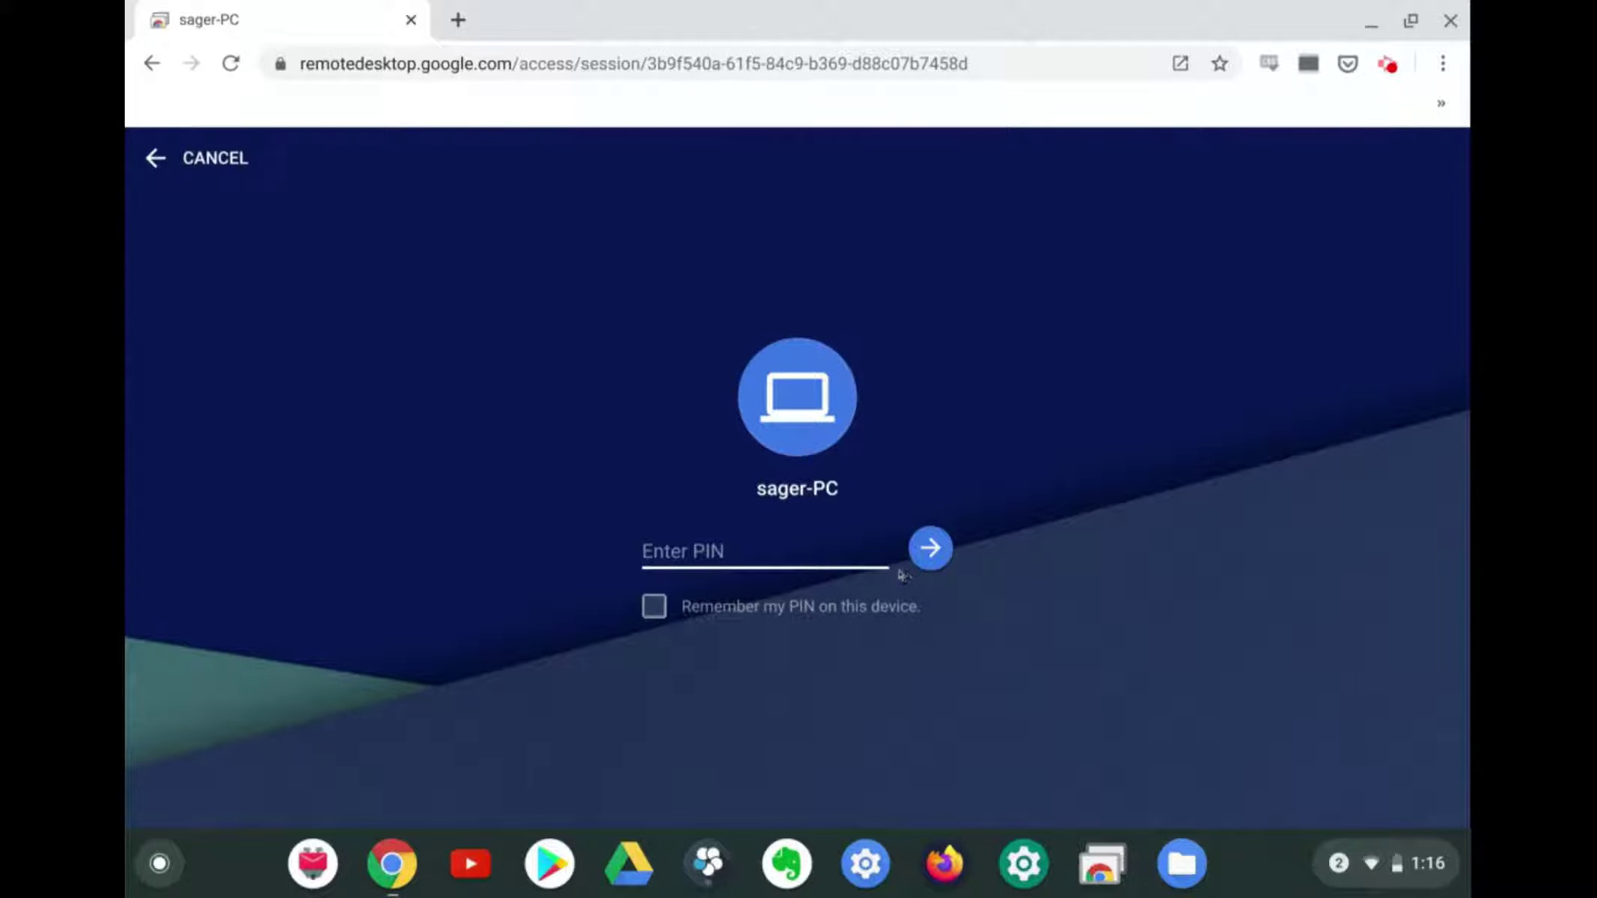
Enter the PC's PIN and connect to sager-PC's remote desktop
{"action": "type", "text": "11111111"}
{"action": "left_click", "coordinate": [920, 554]}
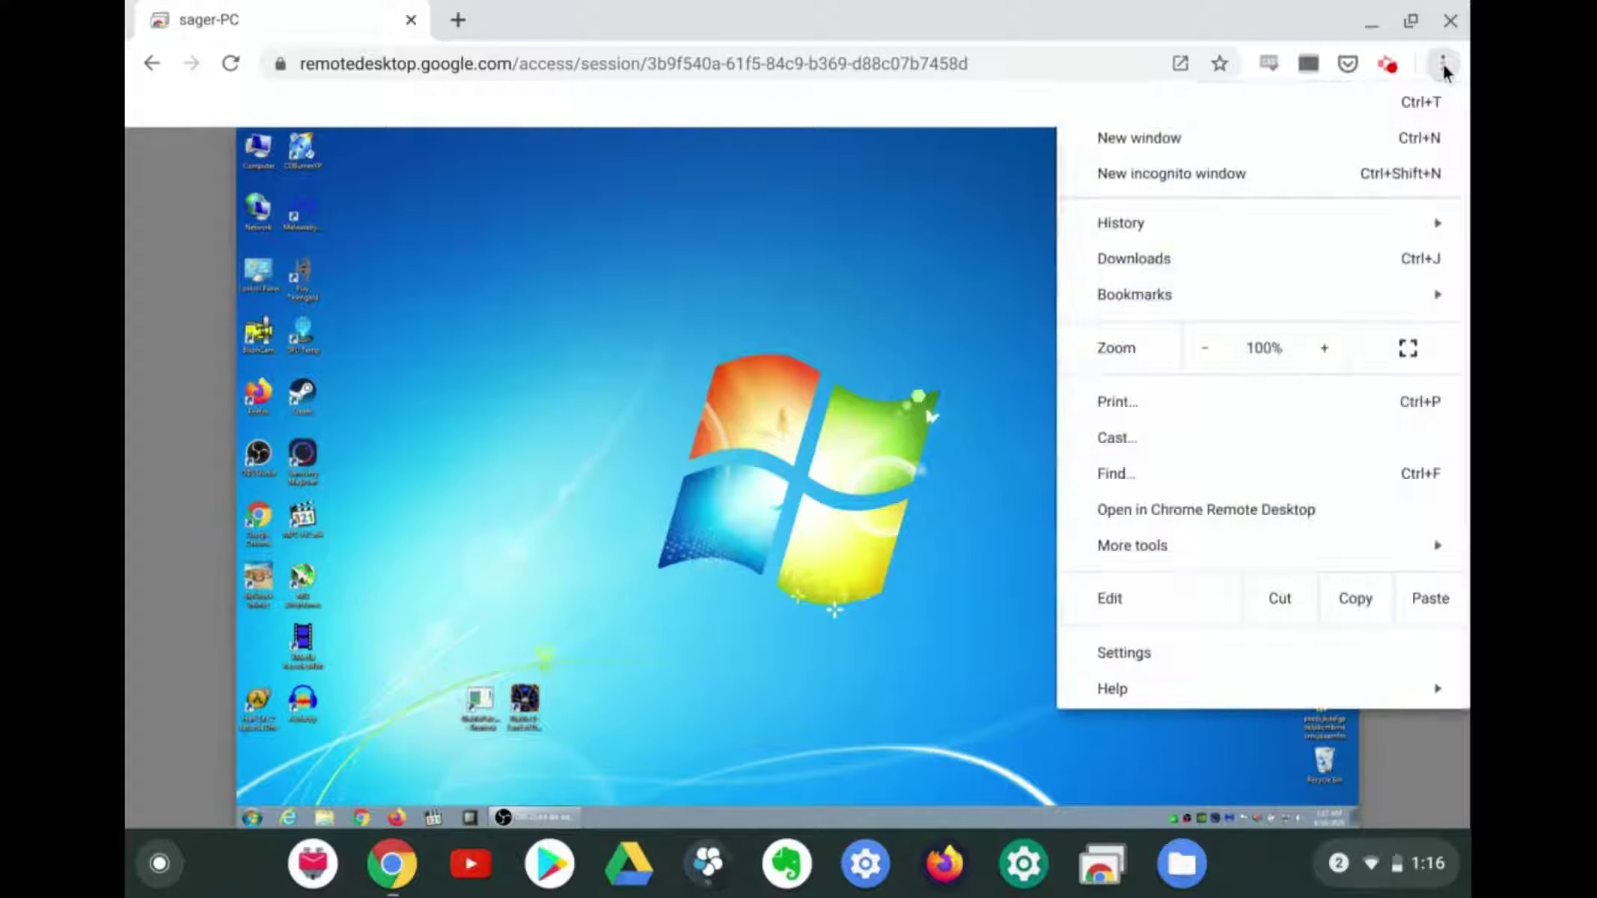
Go full screen, then select desktop shortcuts and open the Start menu on the remote PC
{"action": "left_click", "coordinate": [1409, 347]}
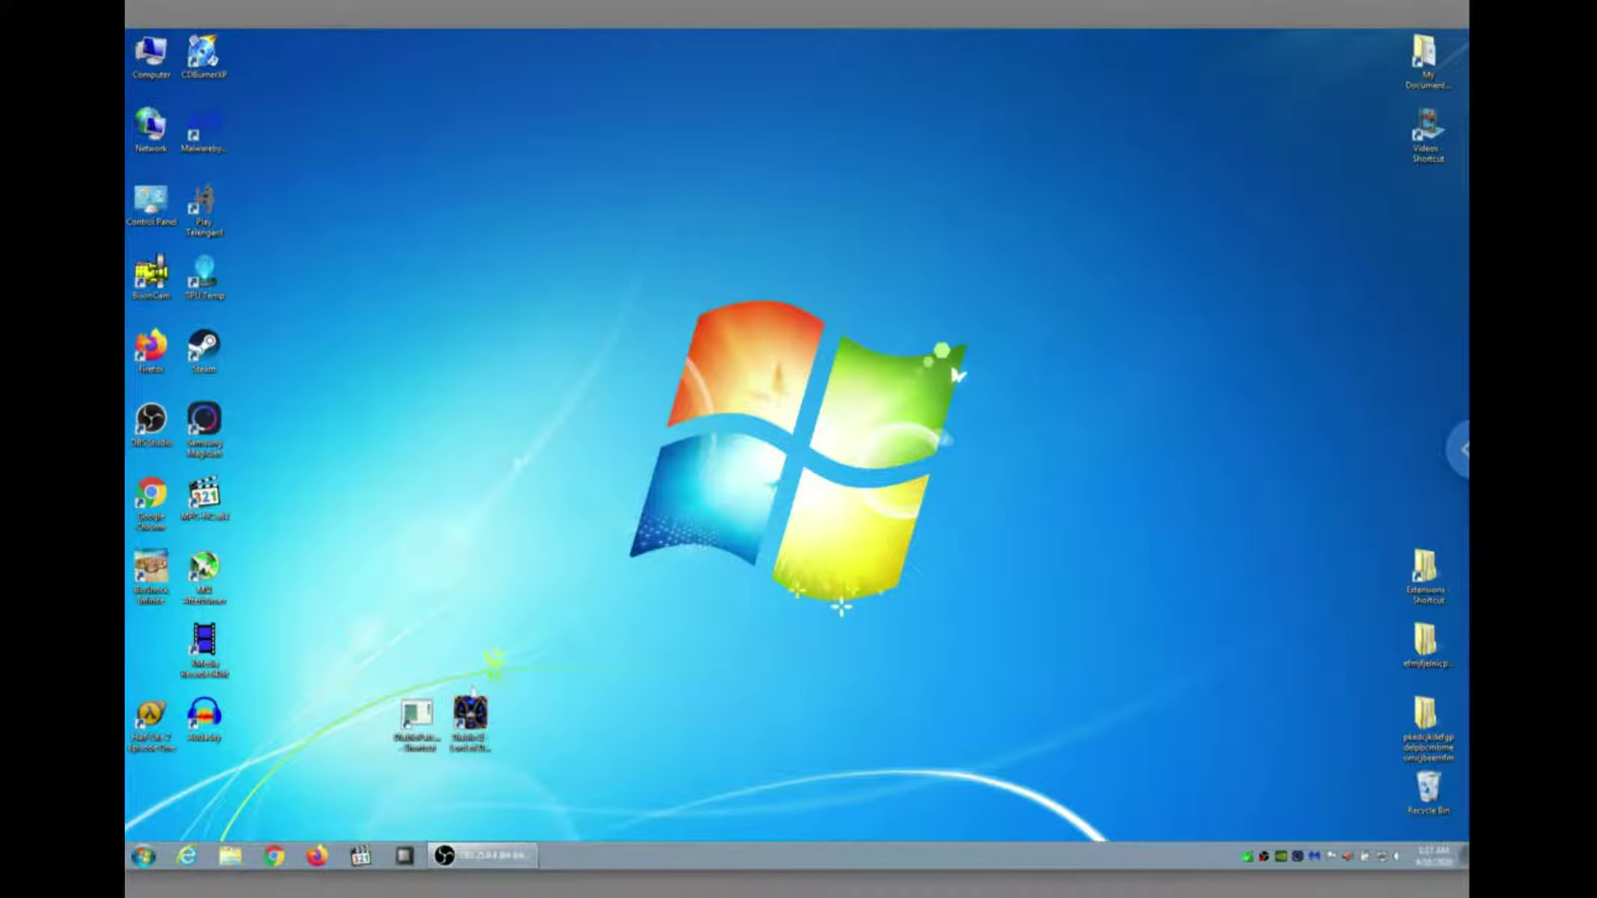
{"action": "left_click", "coordinate": [416, 715]}
{"action": "left_click", "coordinate": [470, 715]}
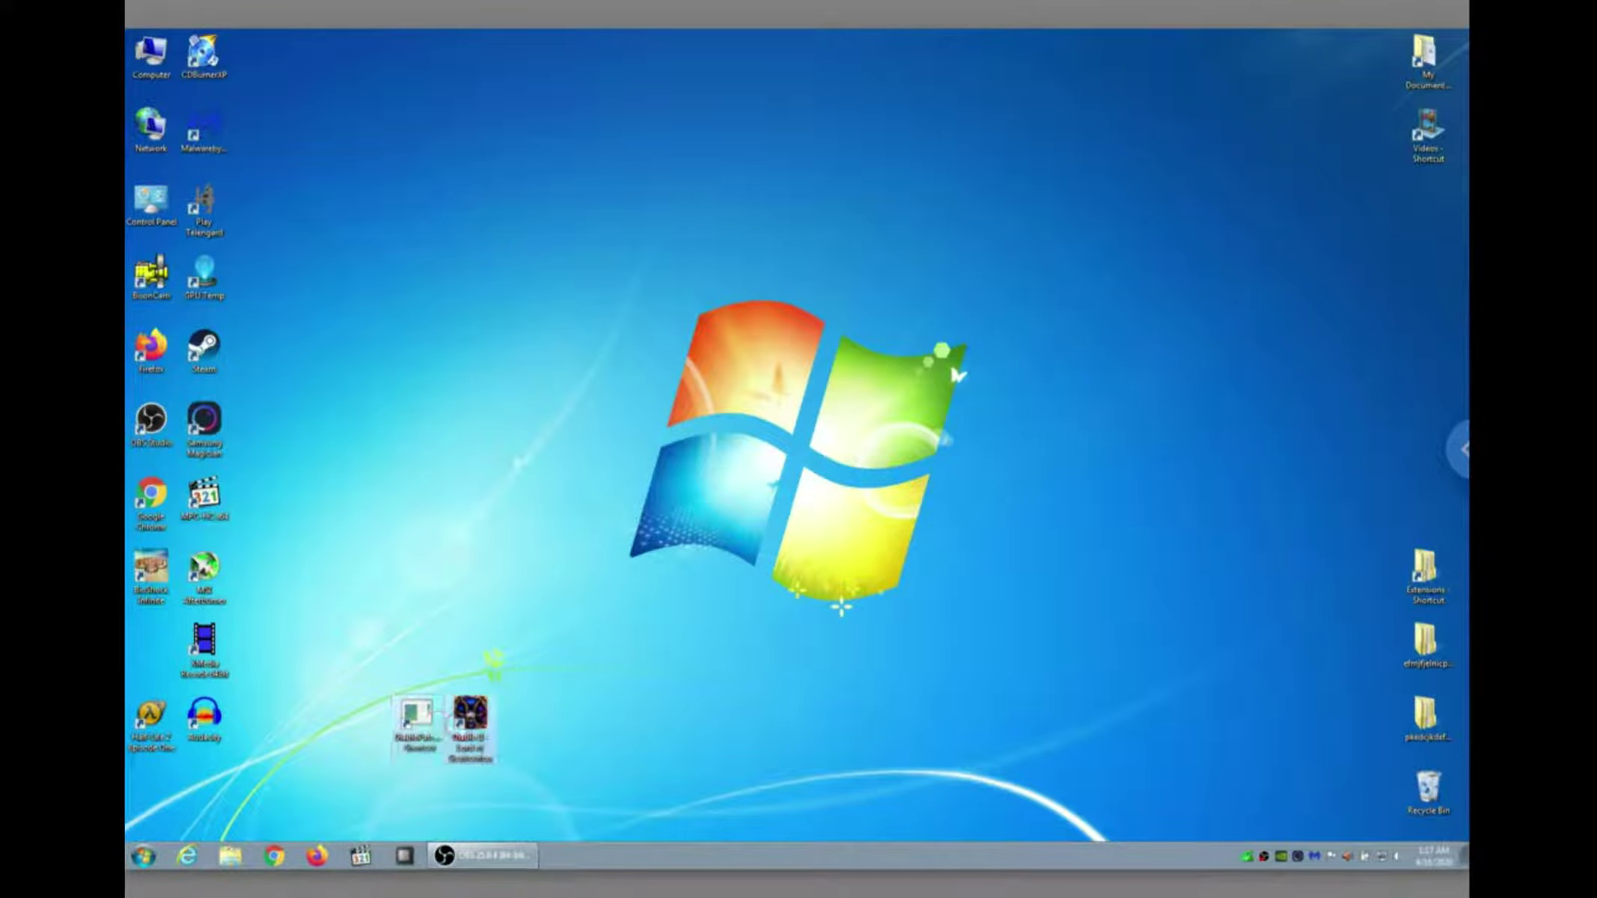
{"action": "left_click", "coordinate": [144, 855]}
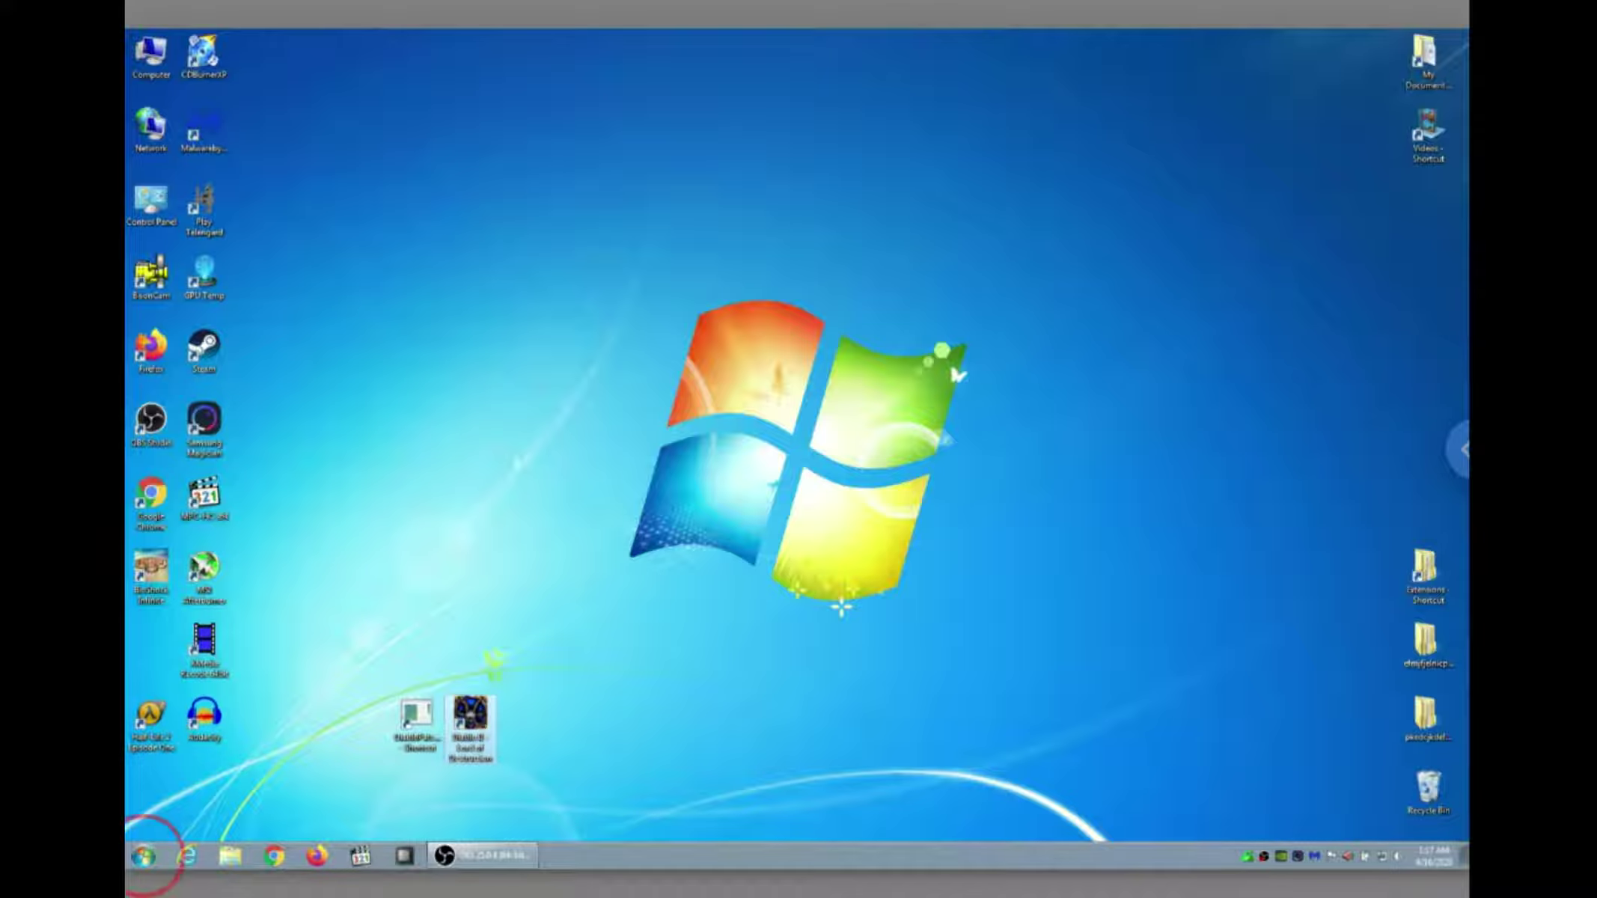
Open and close the remote volume slider, then open the session options panel
{"action": "left_click", "coordinate": [1405, 864]}
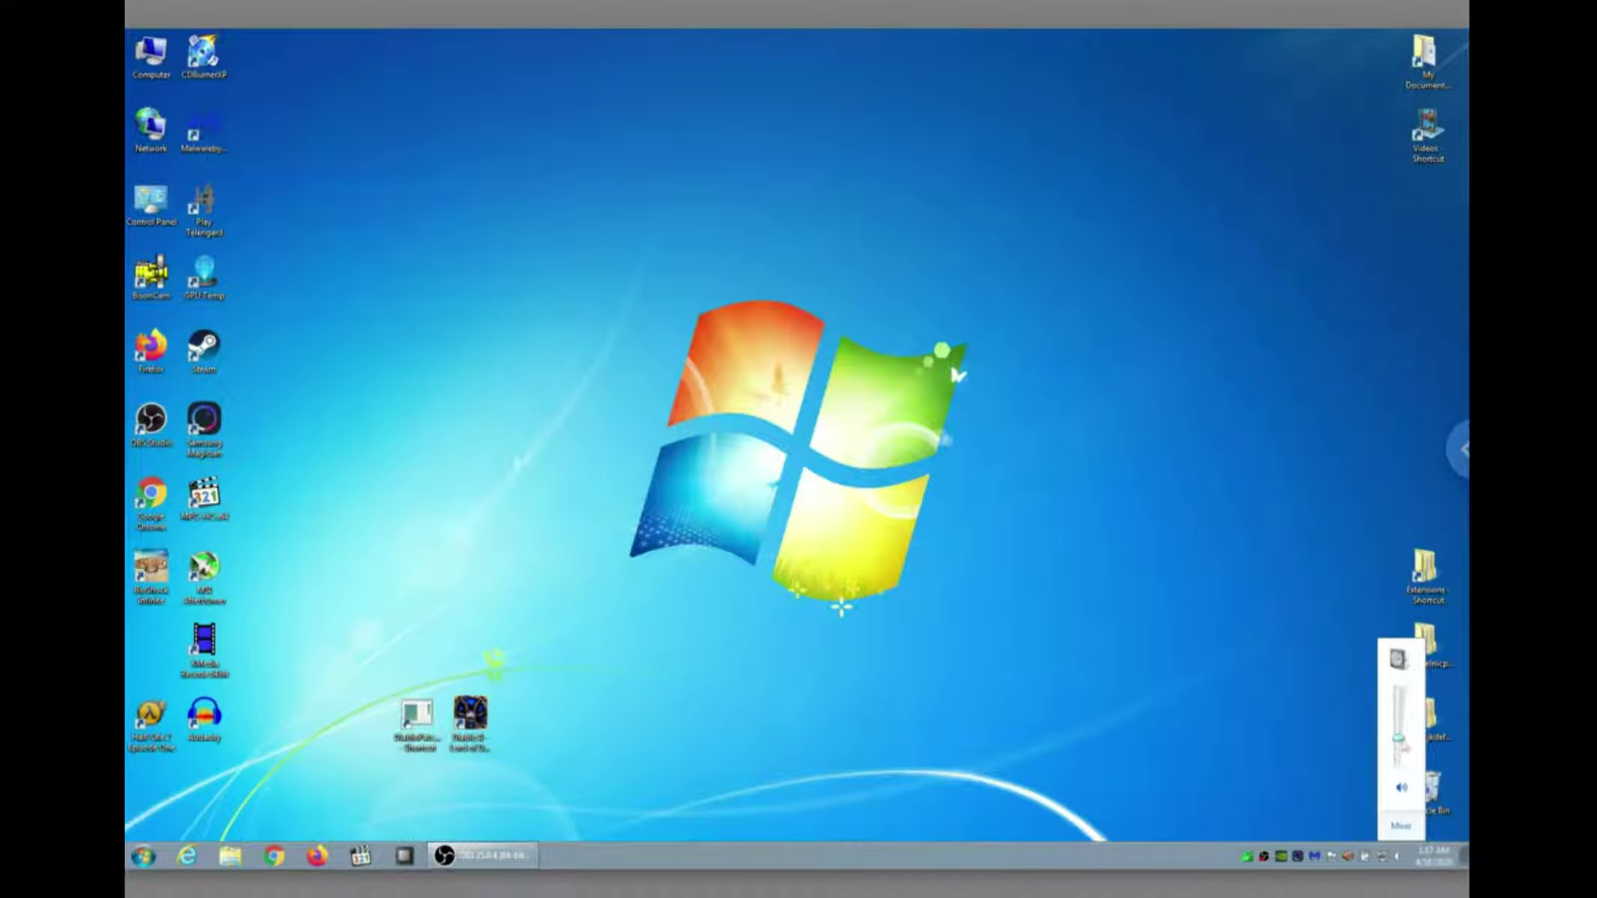
{"action": "left_click", "coordinate": [777, 441]}
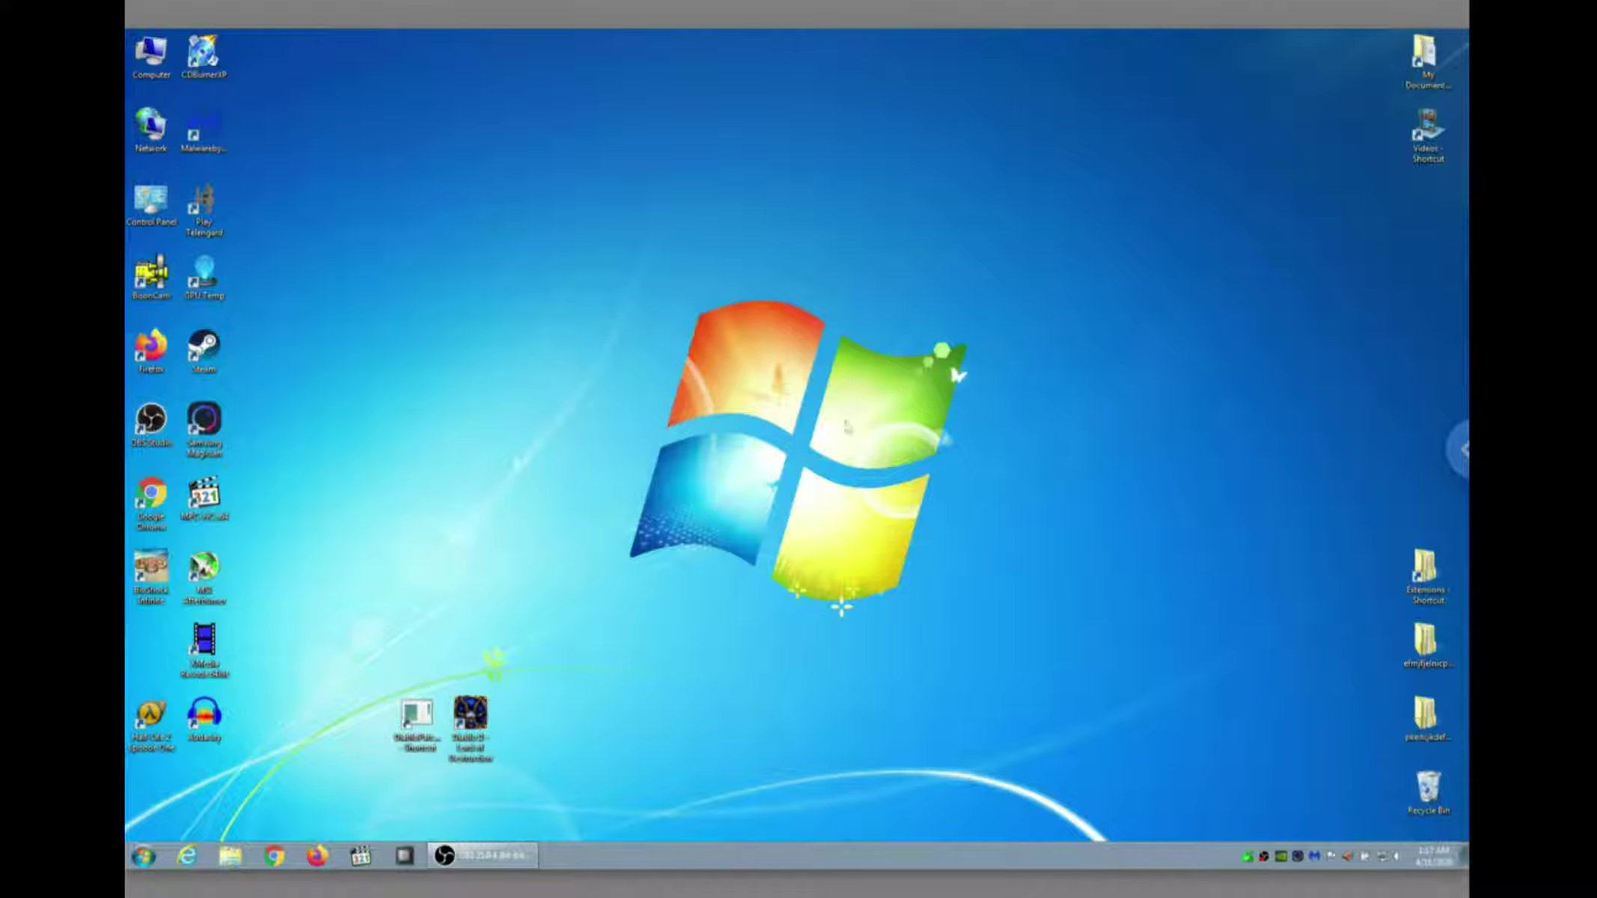
{"action": "left_click", "coordinate": [1456, 449]}
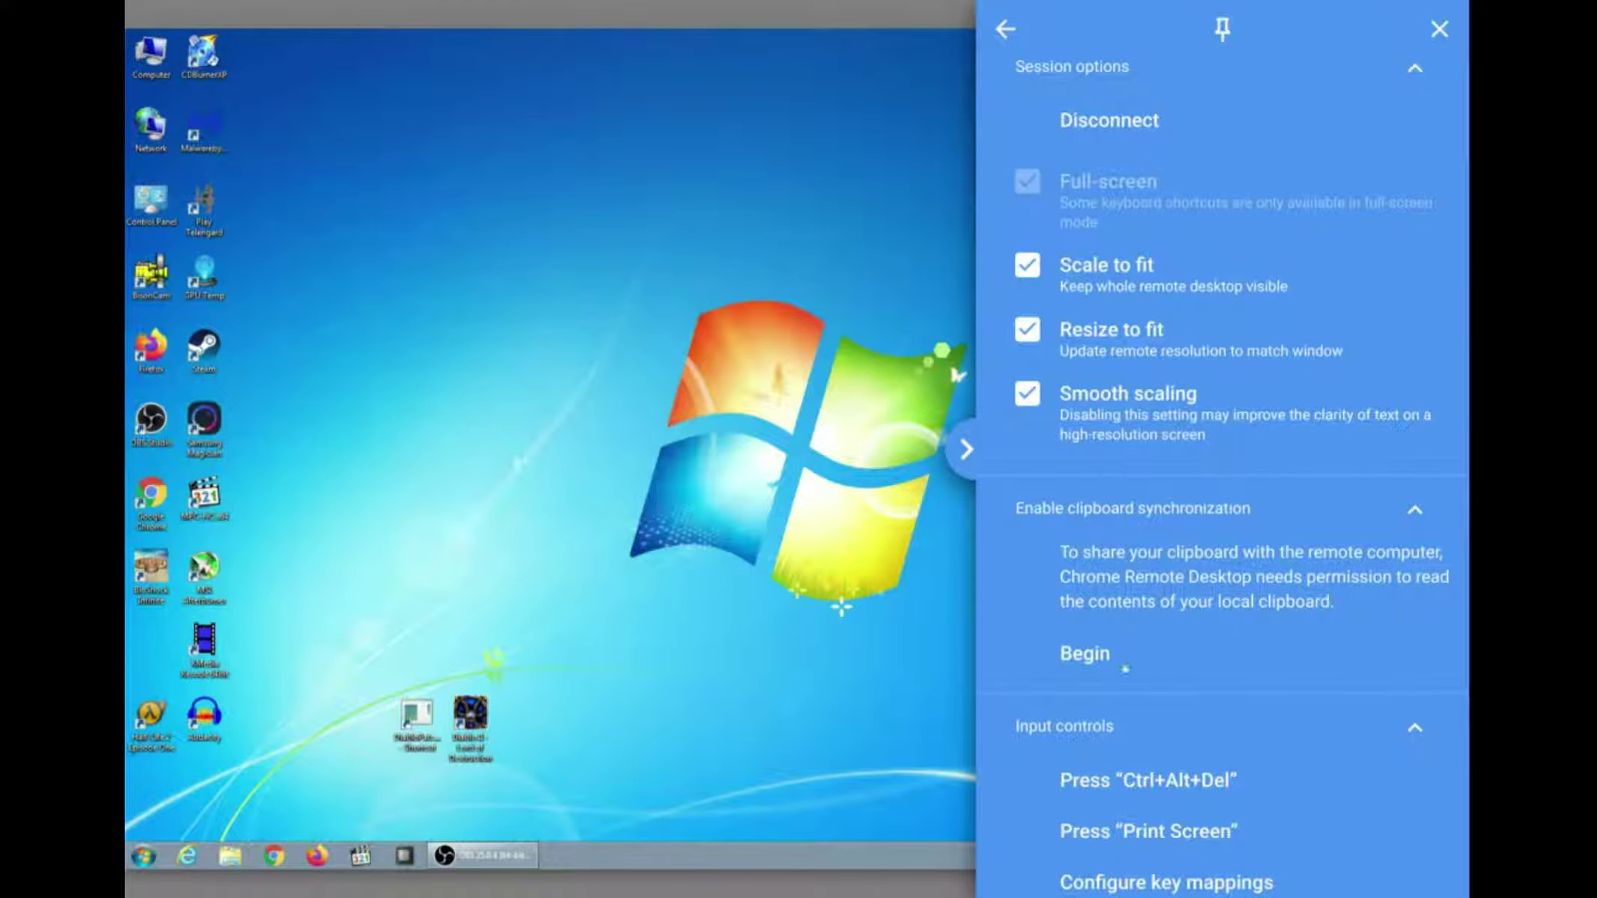
Scroll through the session options panel's sections, then collapse the panel
{"action": "scroll", "coordinate": [1126, 678], "scroll_direction": "down", "scroll_amount": 6}
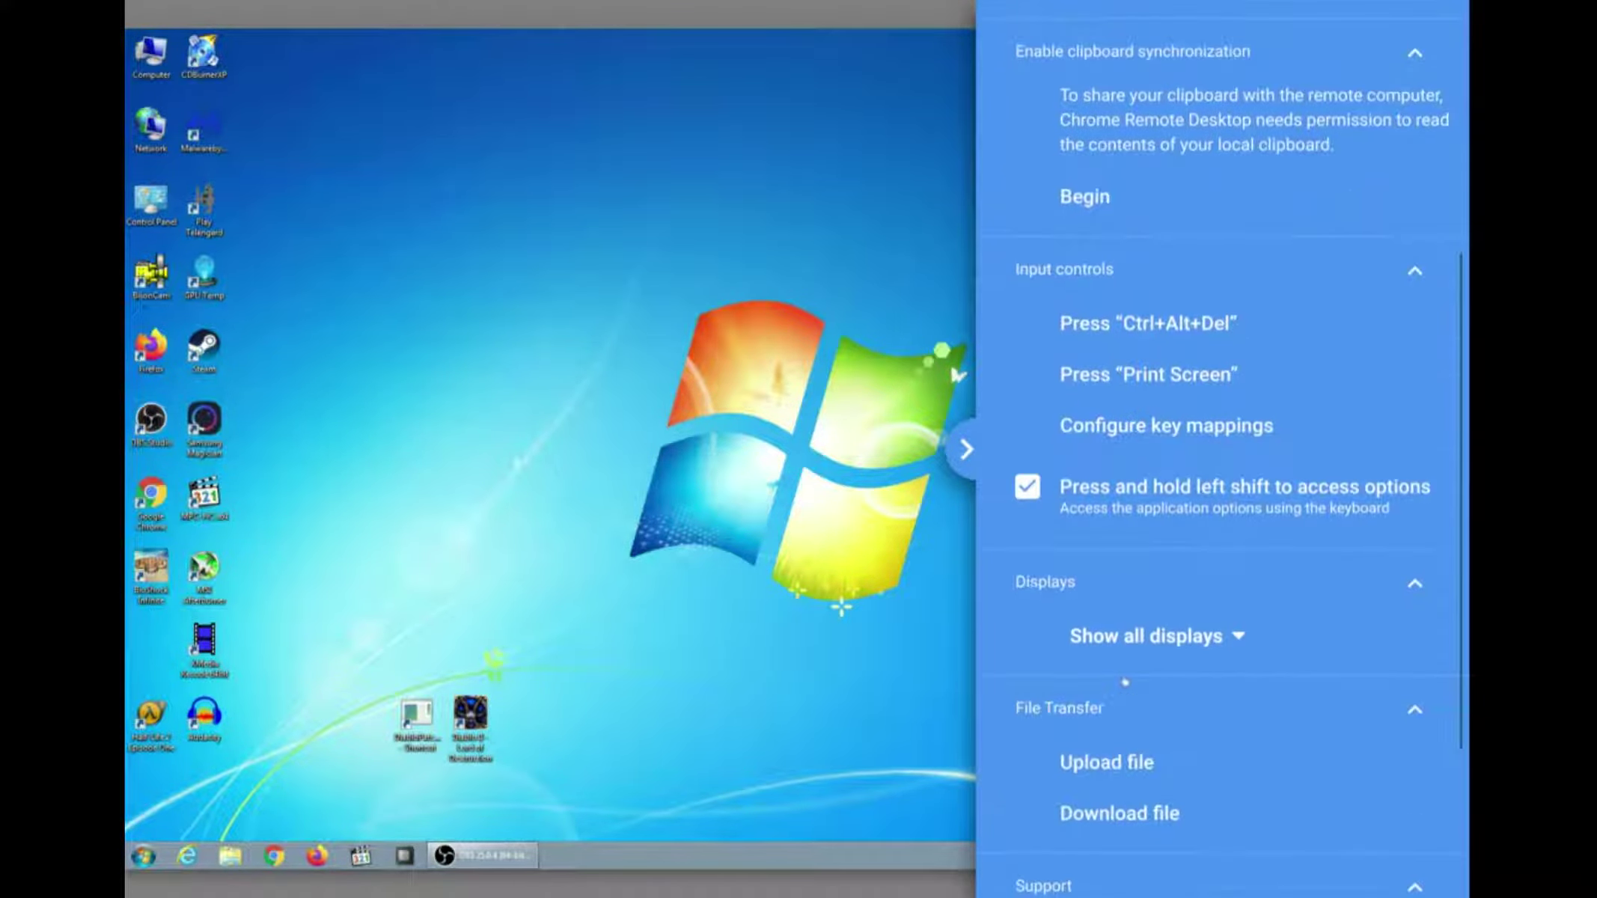
{"action": "scroll", "coordinate": [1137, 664], "scroll_direction": "down", "scroll_amount": 4}
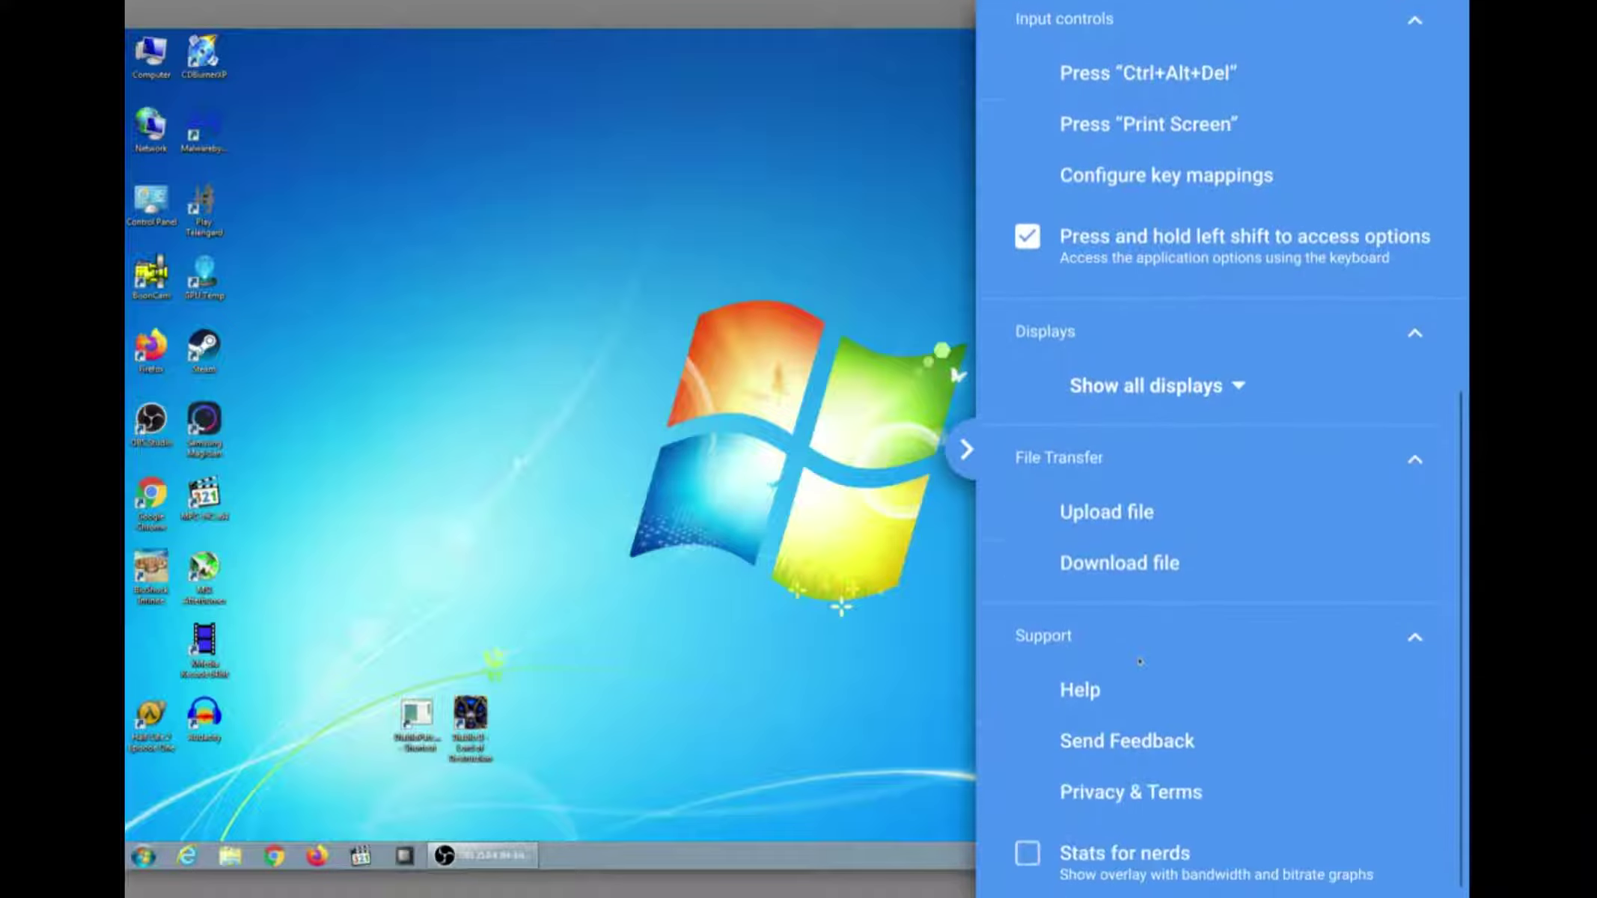
{"action": "scroll", "coordinate": [1163, 578], "scroll_direction": "up", "scroll_amount": 10}
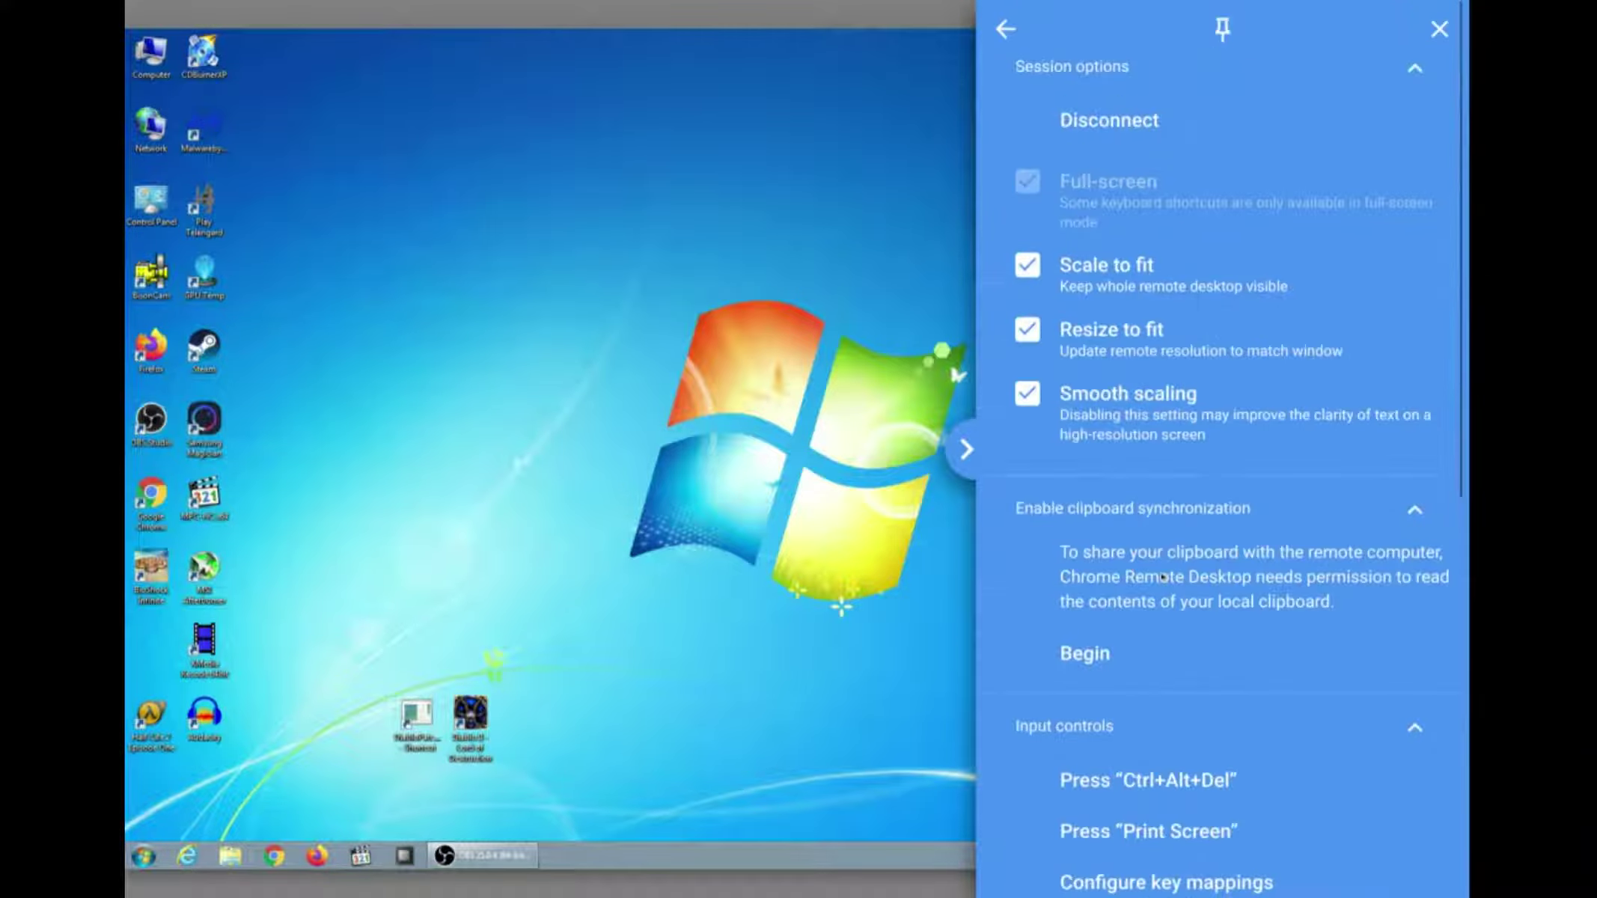
{"action": "scroll", "coordinate": [1163, 577], "scroll_direction": "down", "scroll_amount": 8}
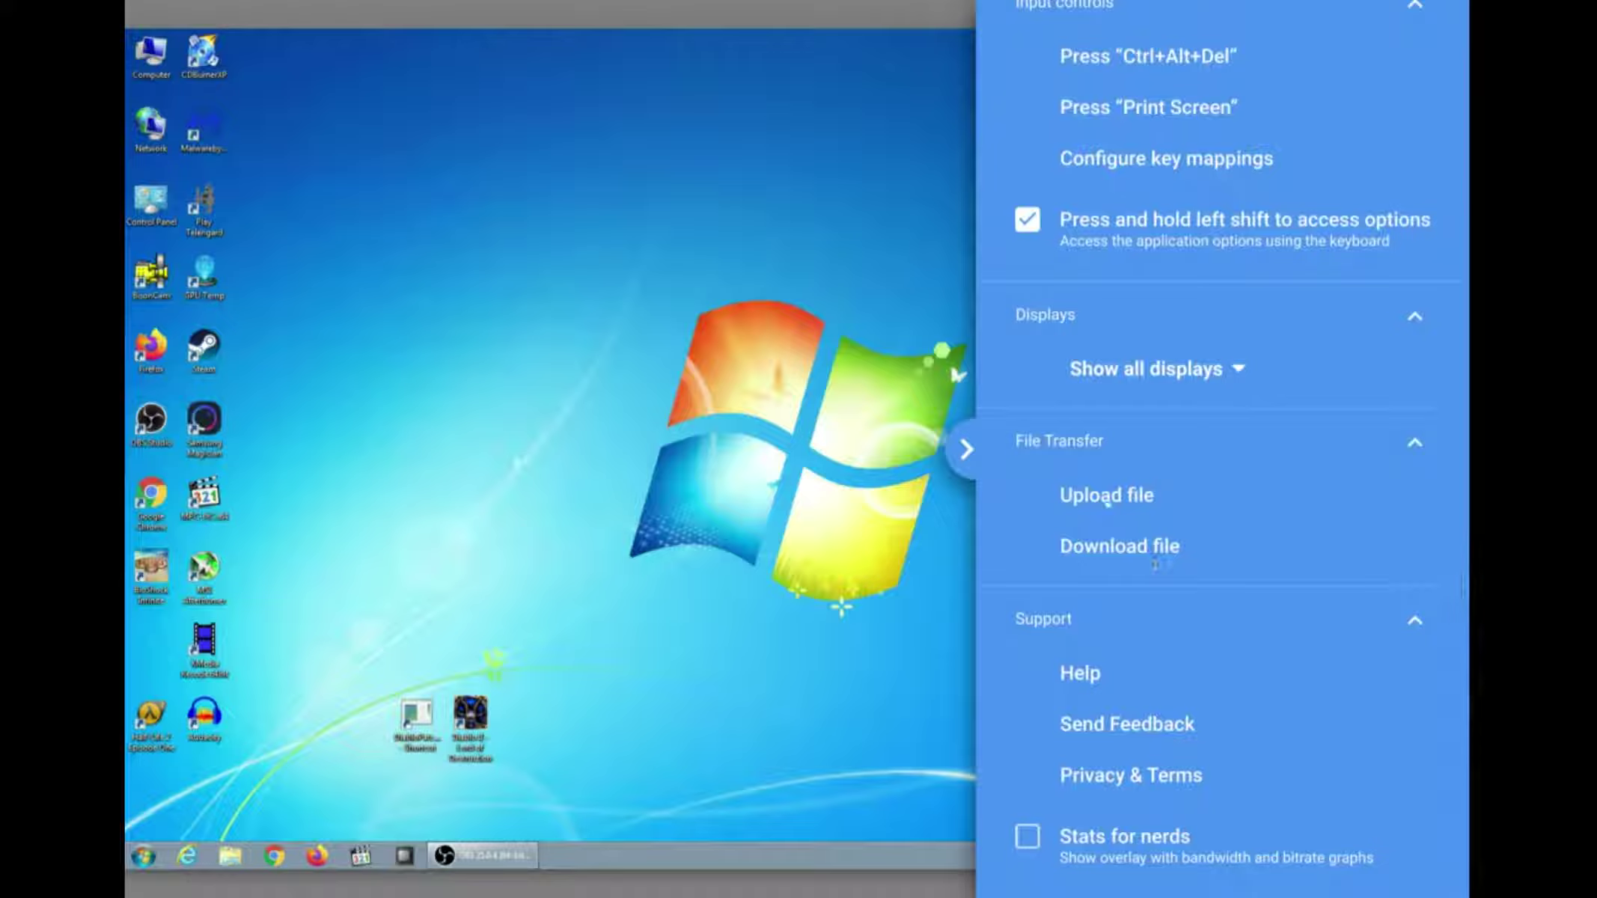
{"action": "left_click", "coordinate": [964, 449]}
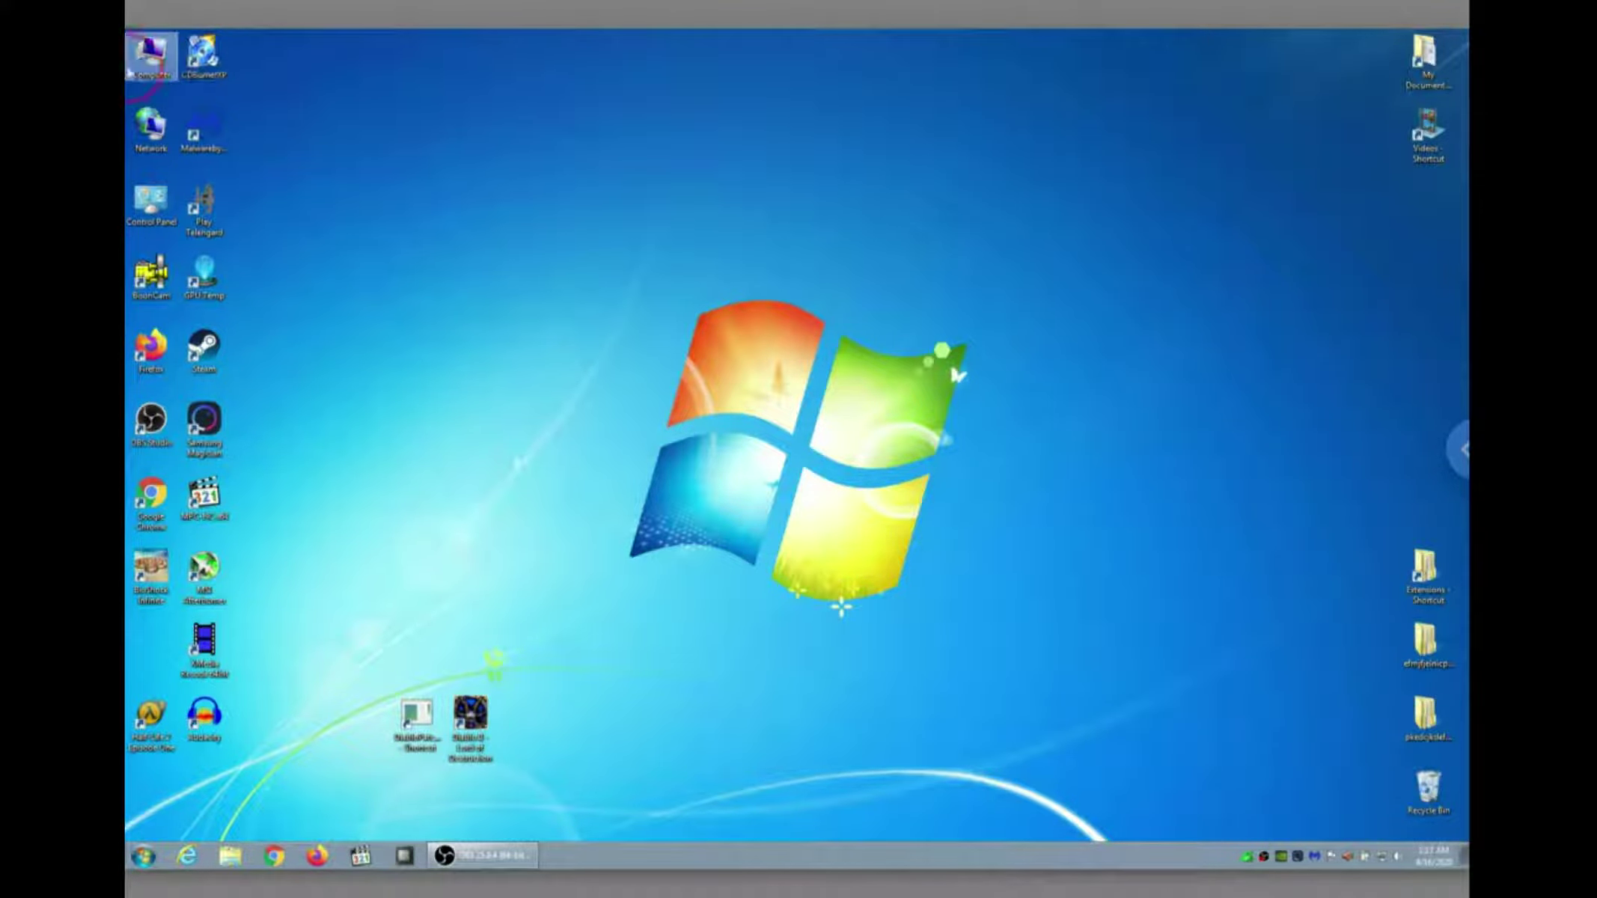
Open and close Computer on the remote PC, then disconnect the session from the side panel
{"action": "double_click", "coordinate": [151, 52]}
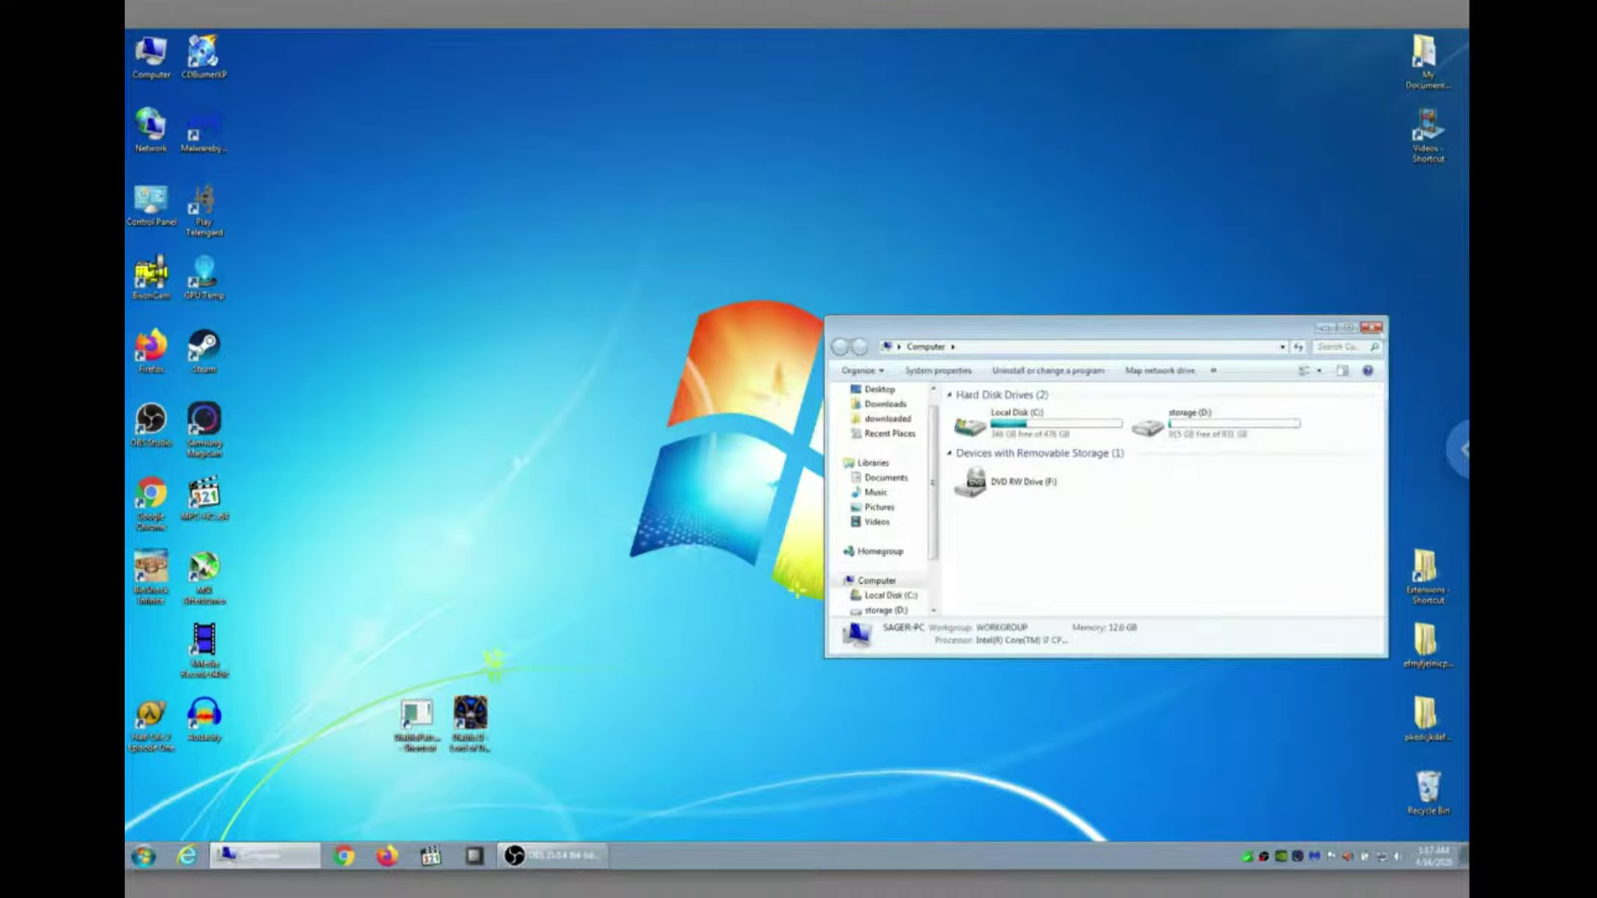
{"action": "left_click", "coordinate": [1371, 328]}
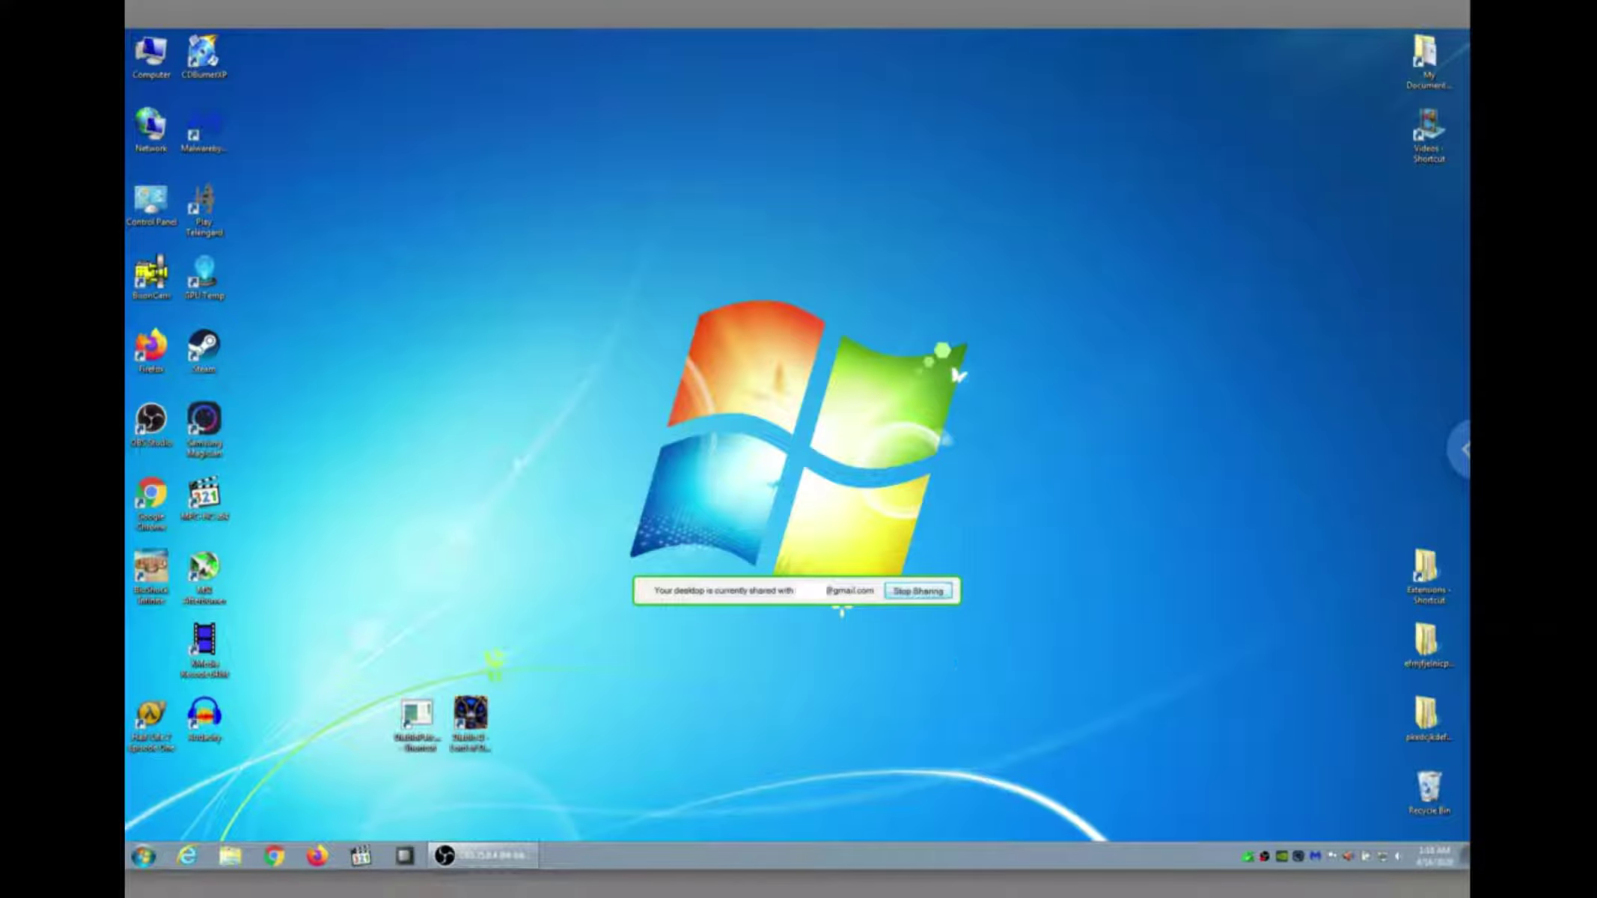
{"action": "left_click", "coordinate": [1464, 449]}
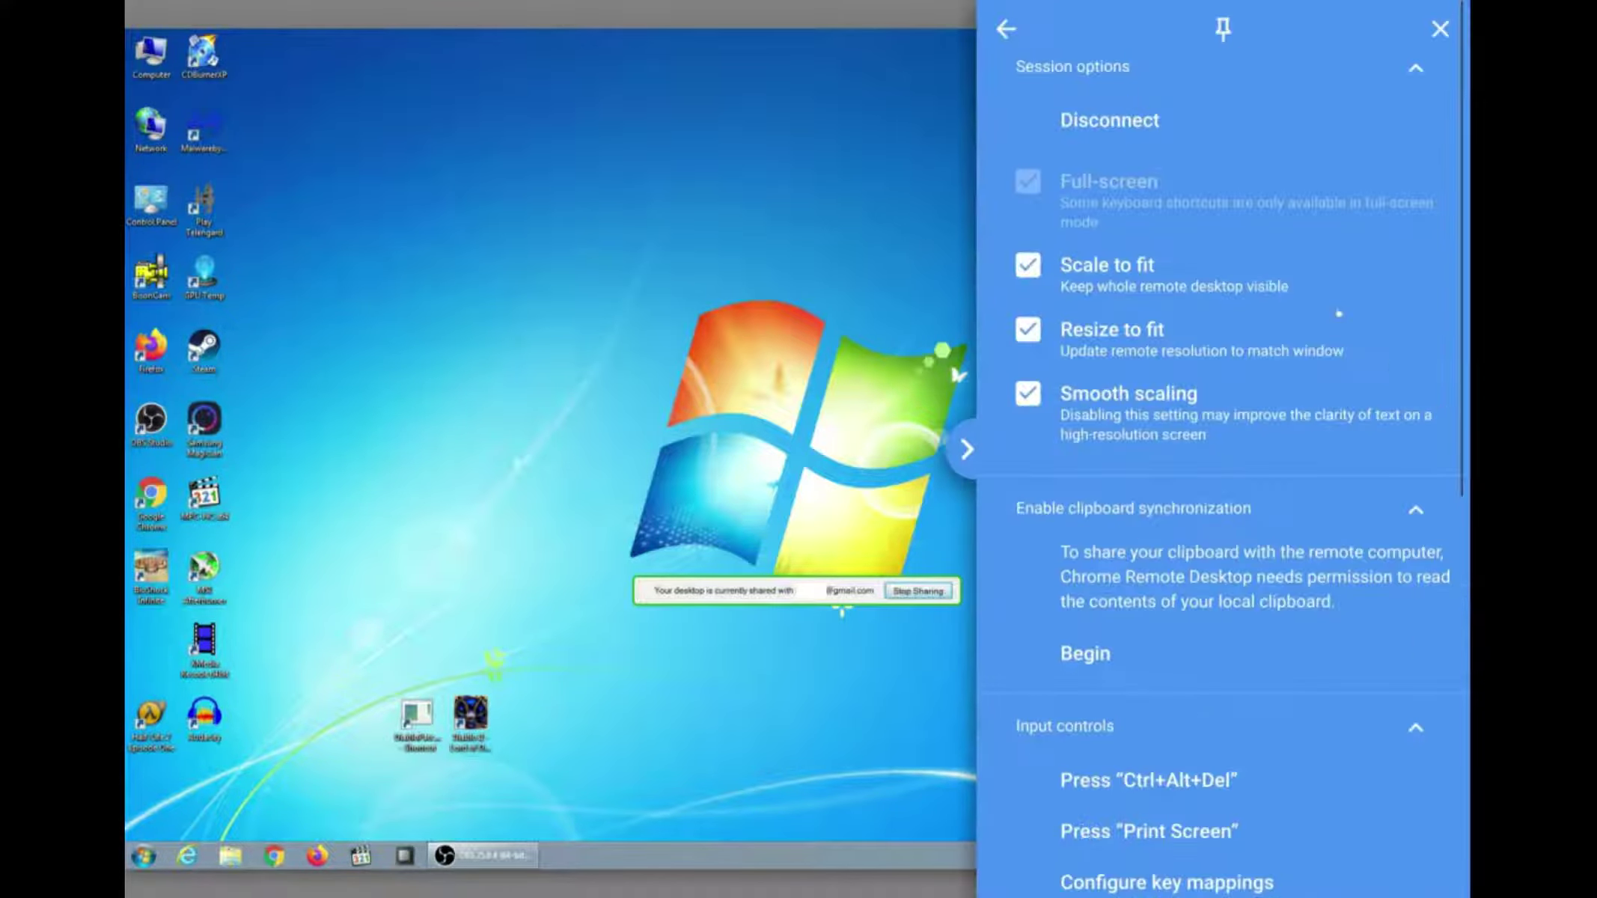
{"action": "left_click", "coordinate": [1127, 122]}
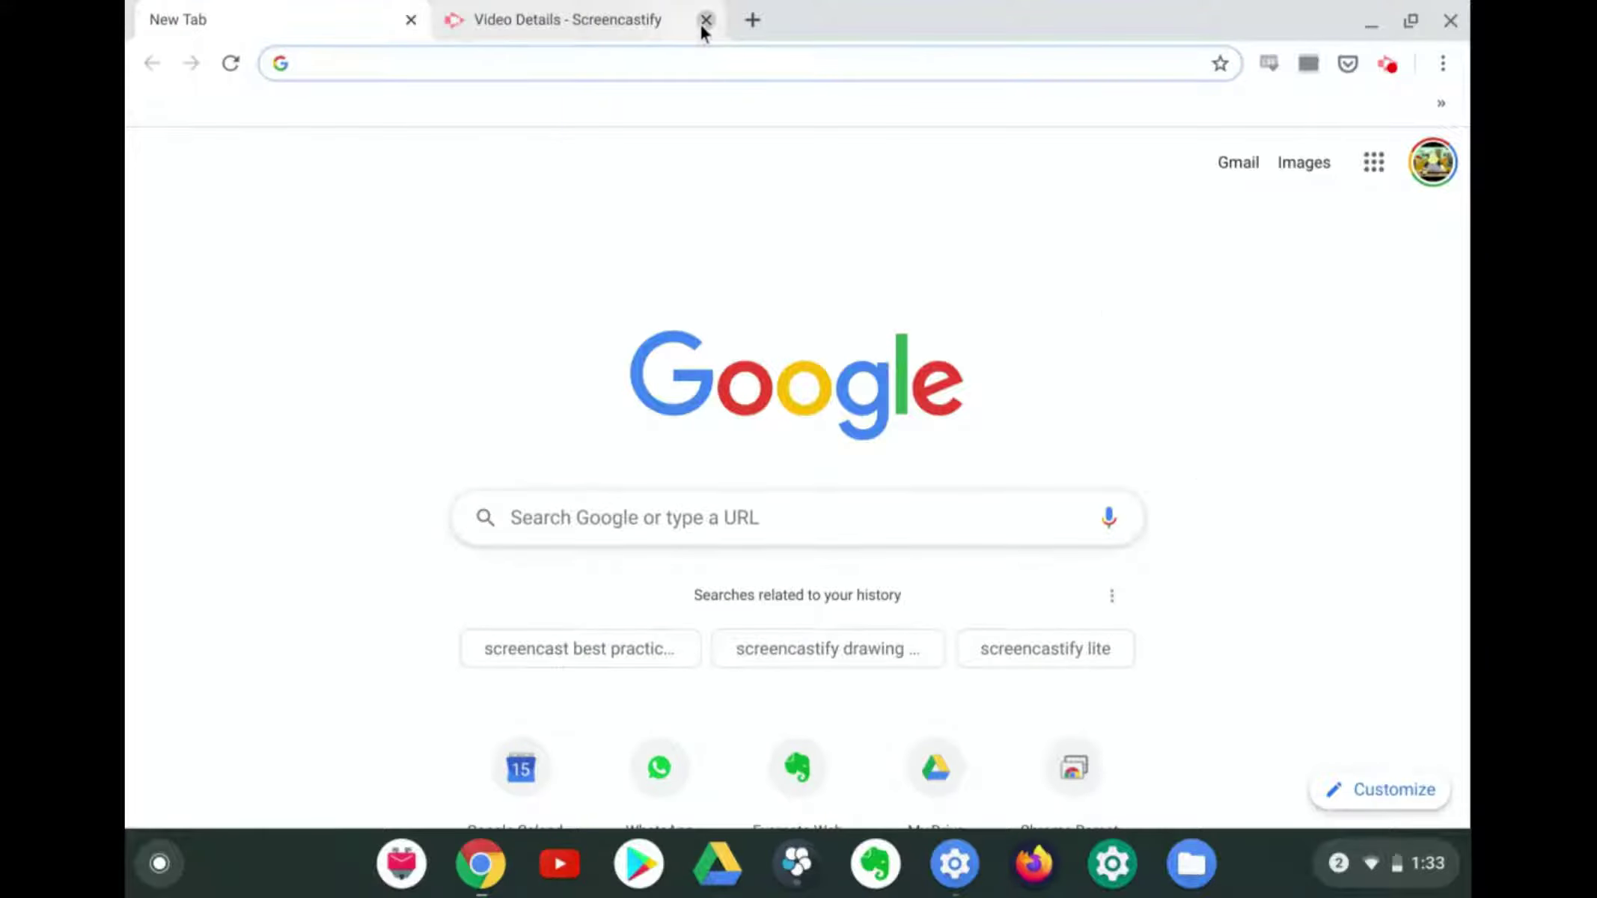
Close the Video Details tab, open the Chrome Remote Desktop page, and install it as an app
{"action": "left_click", "coordinate": [702, 23]}
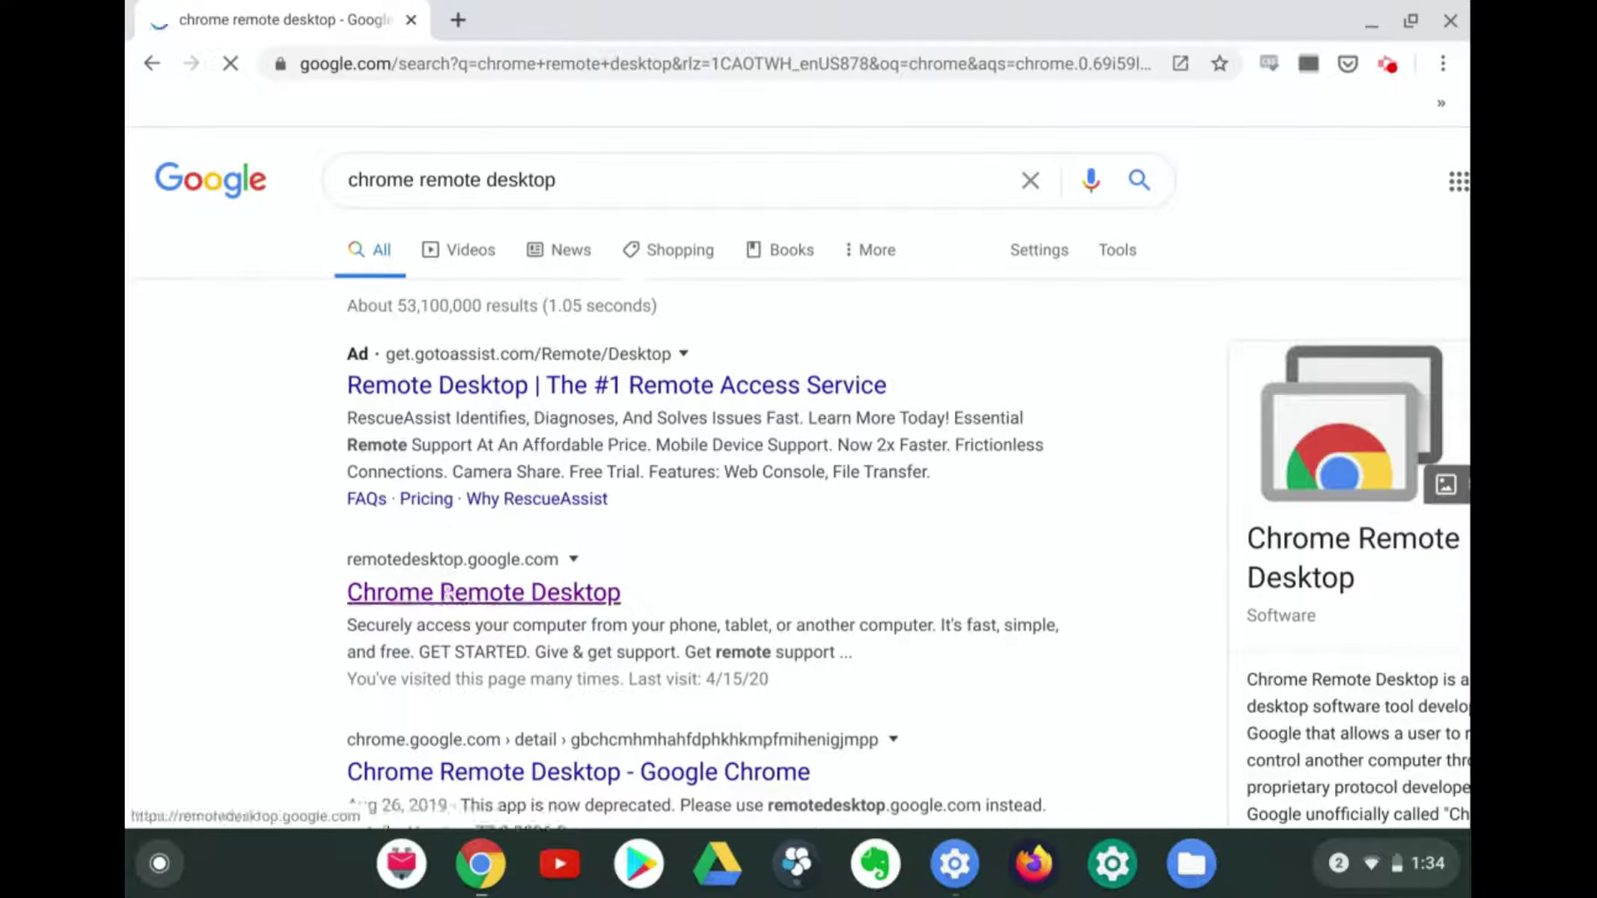
{"action": "left_click", "coordinate": [448, 595]}
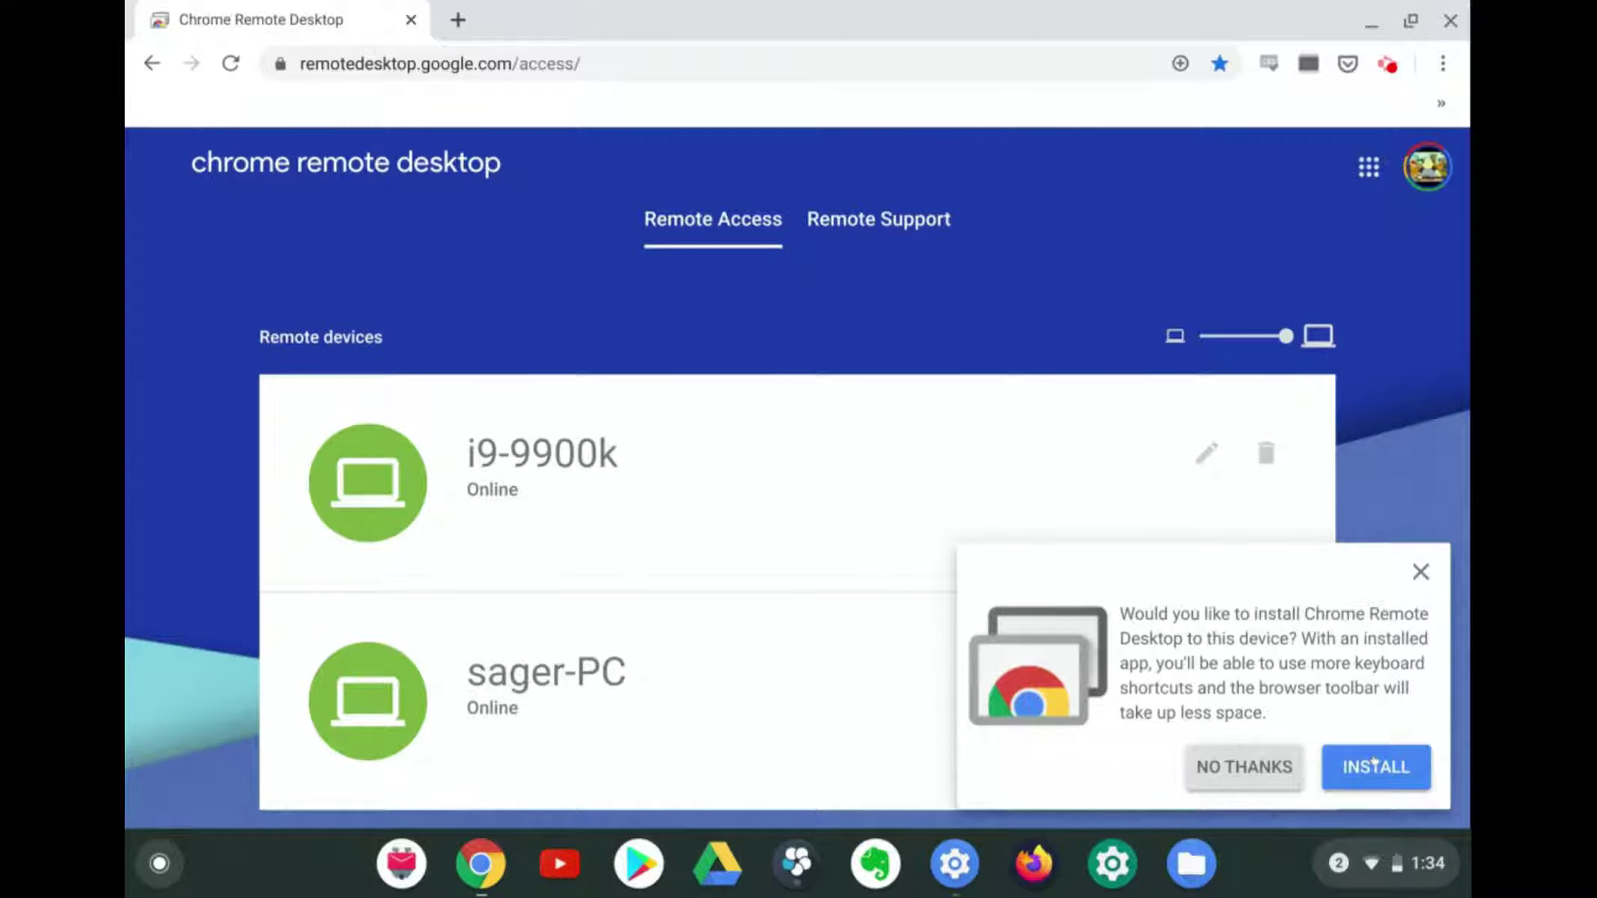
{"action": "left_click", "coordinate": [1374, 762]}
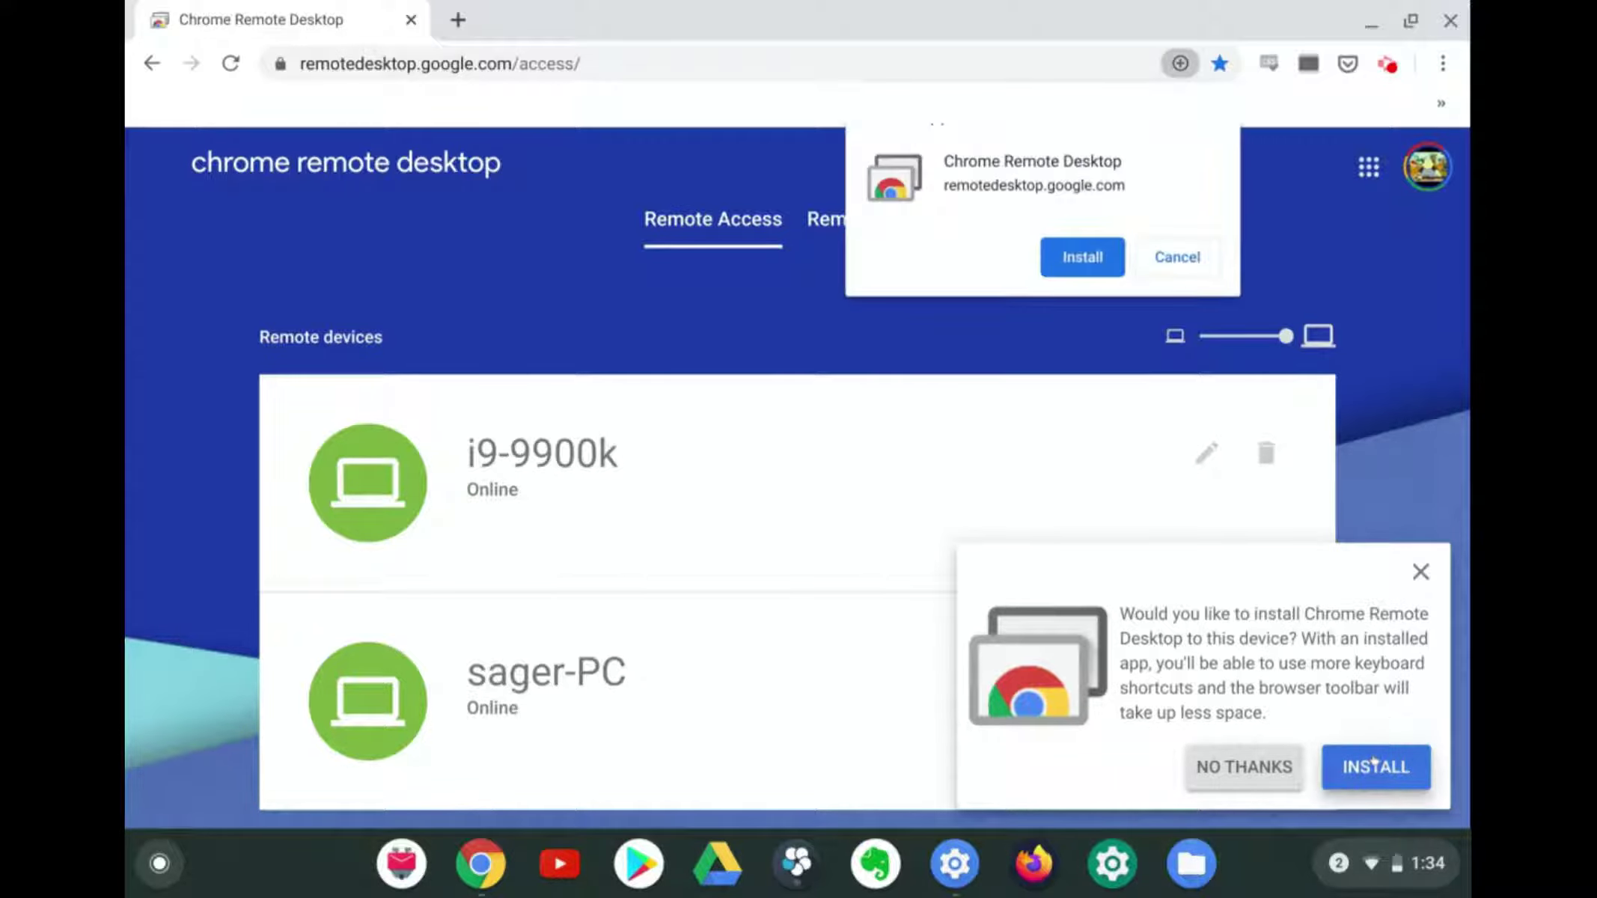
{"action": "left_click", "coordinate": [1083, 258]}
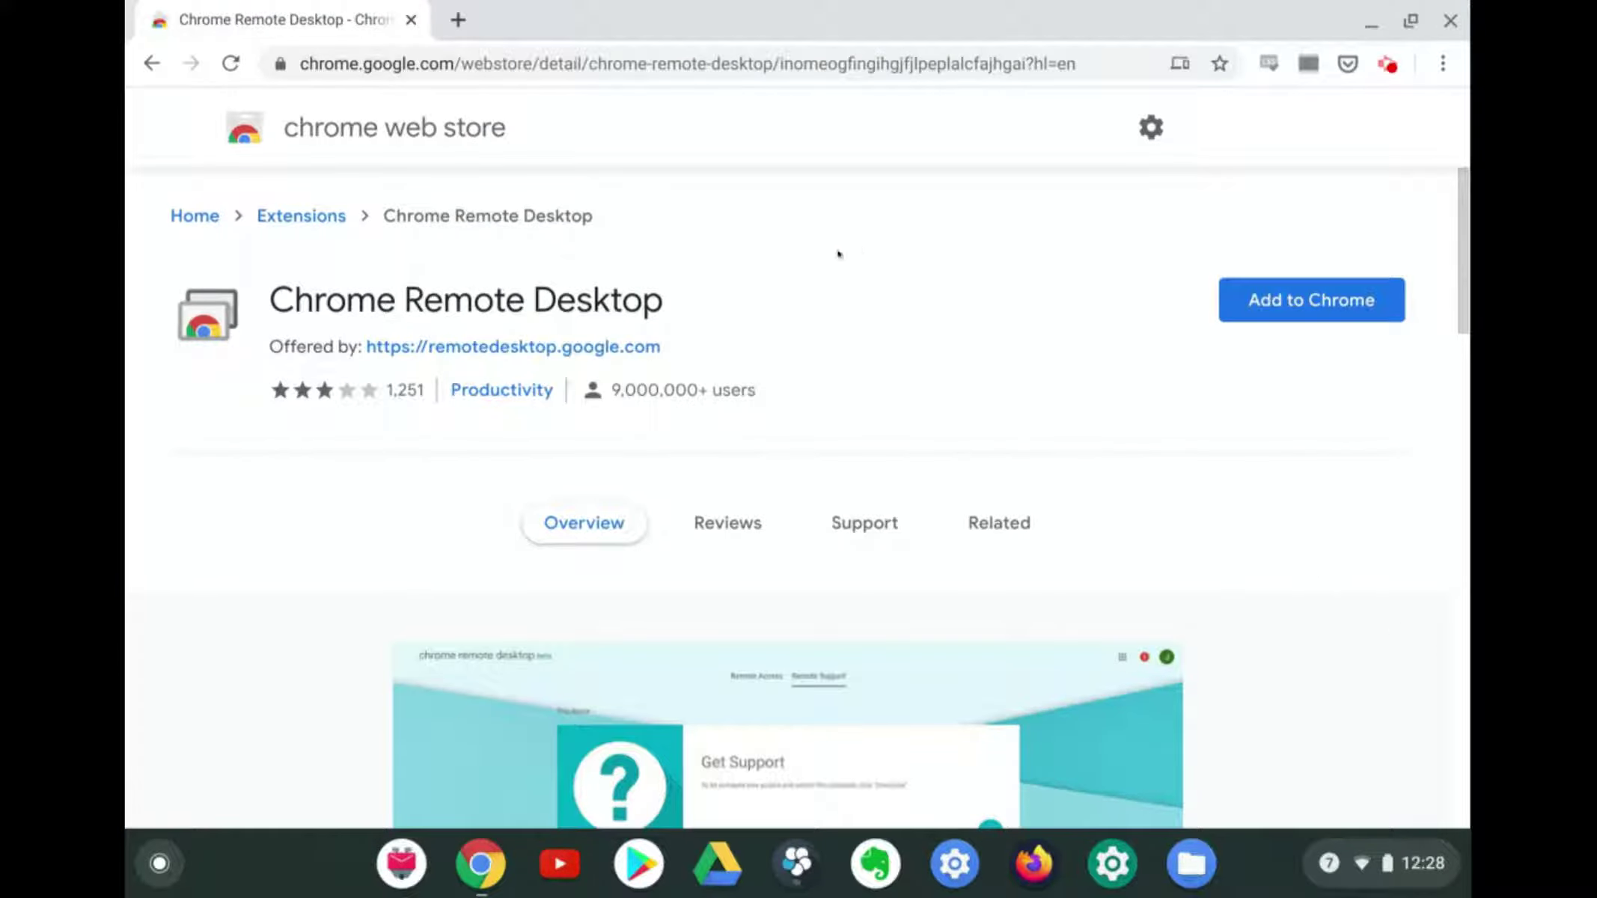
Scroll the Chrome Remote Desktop store listing down past the screenshots to Overview
{"action": "scroll", "coordinate": [867, 276], "scroll_direction": "down", "scroll_amount": 5}
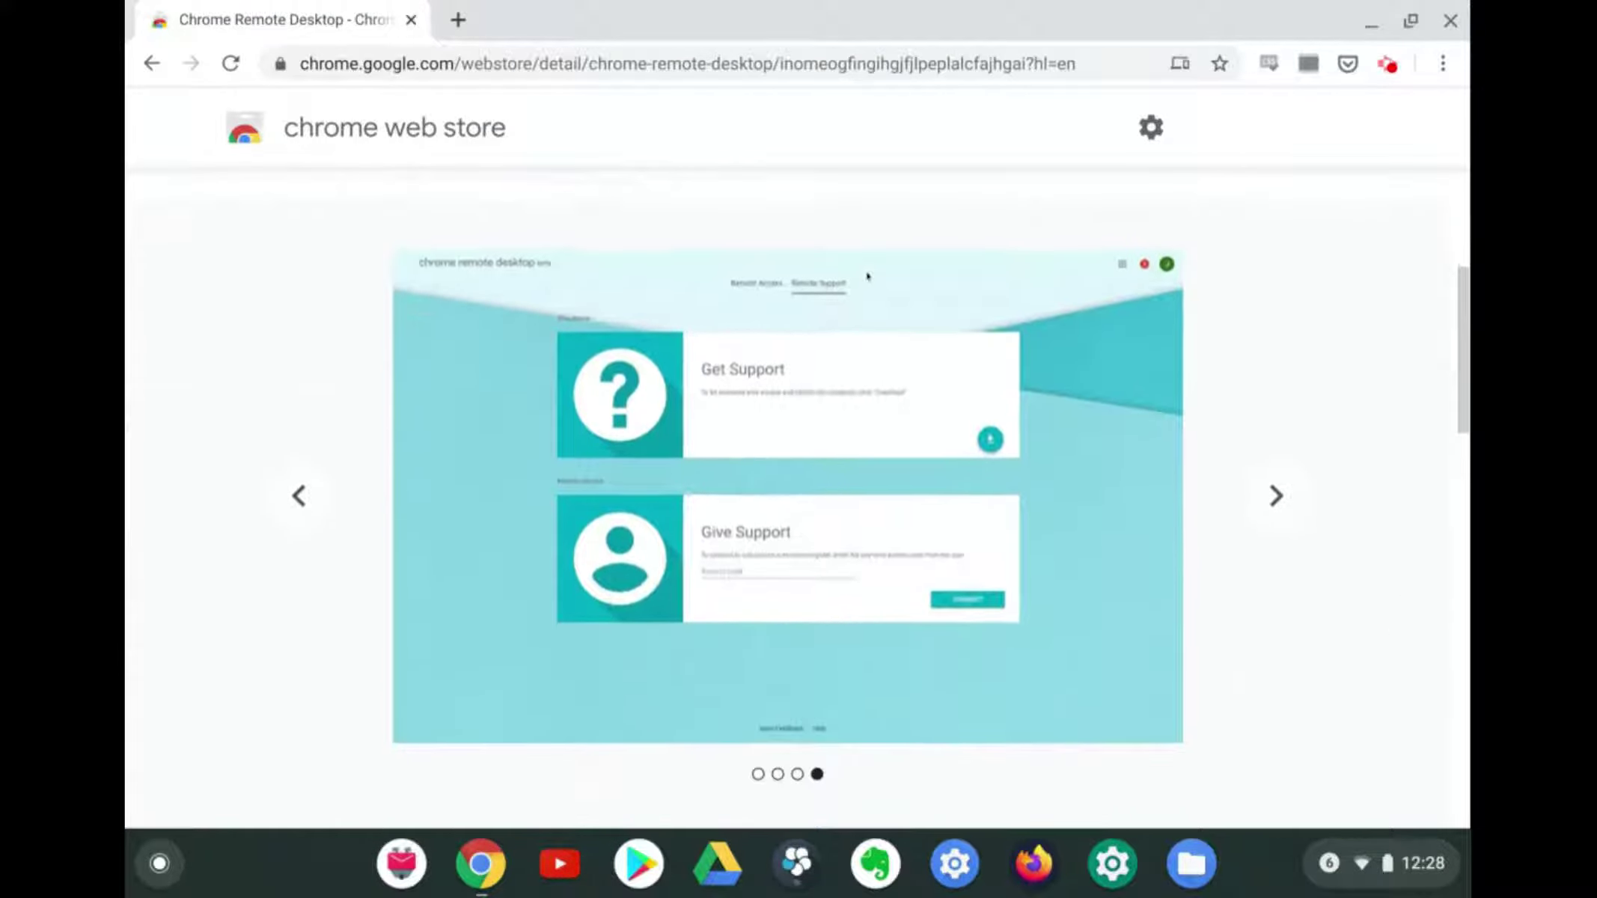
{"action": "scroll", "coordinate": [1391, 402], "scroll_direction": "down", "scroll_amount": 6}
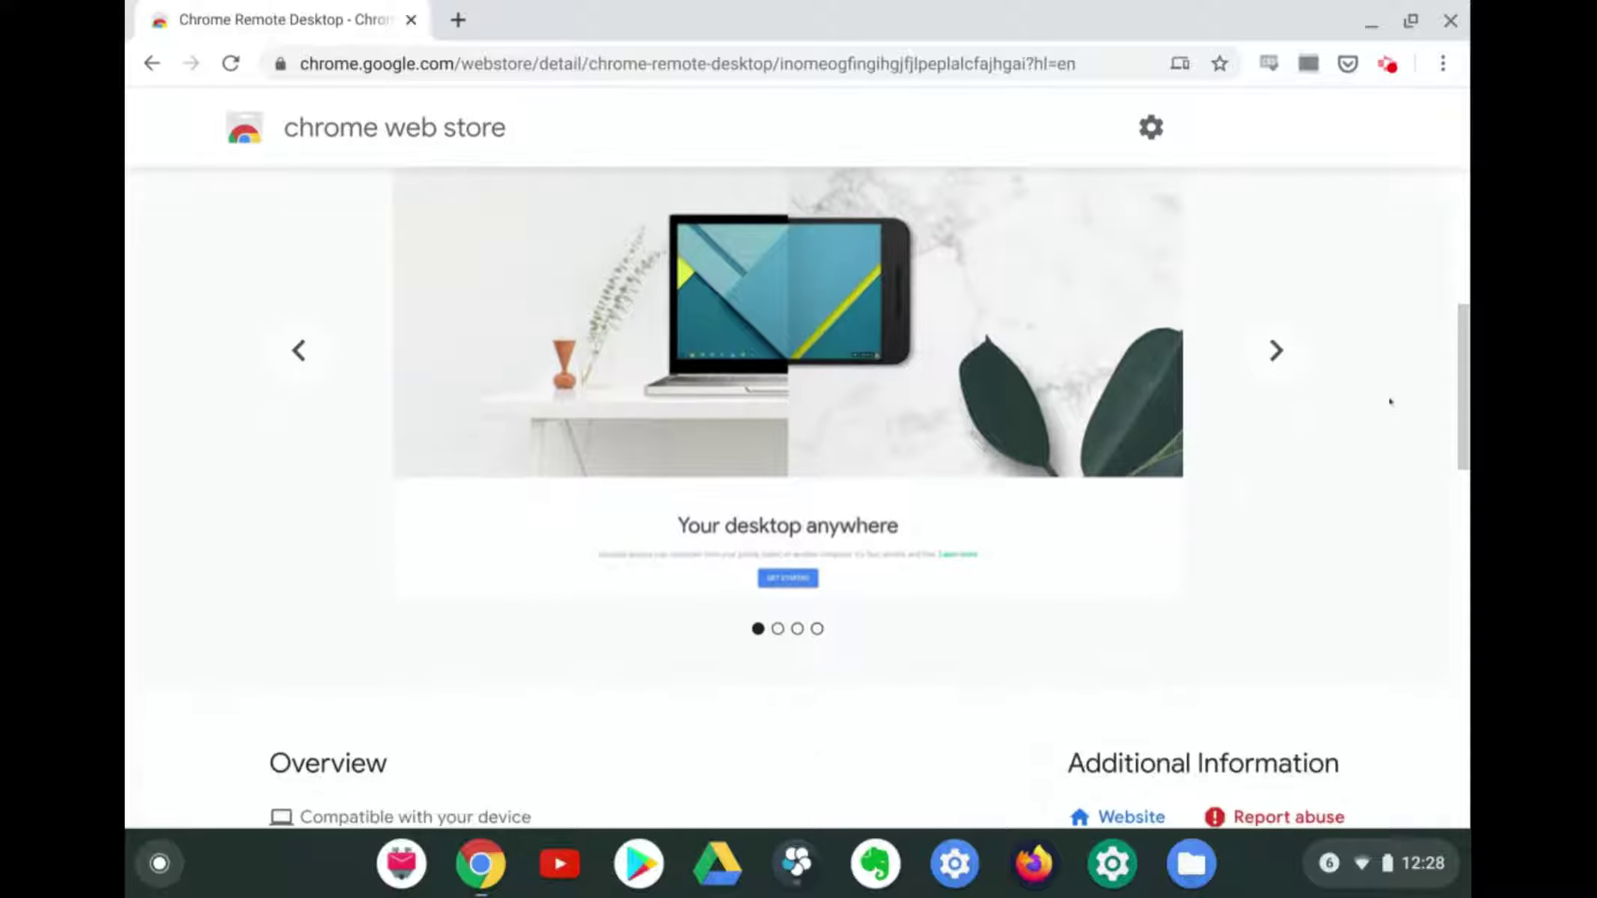
{"action": "scroll", "coordinate": [868, 498], "scroll_direction": "down", "scroll_amount": 1}
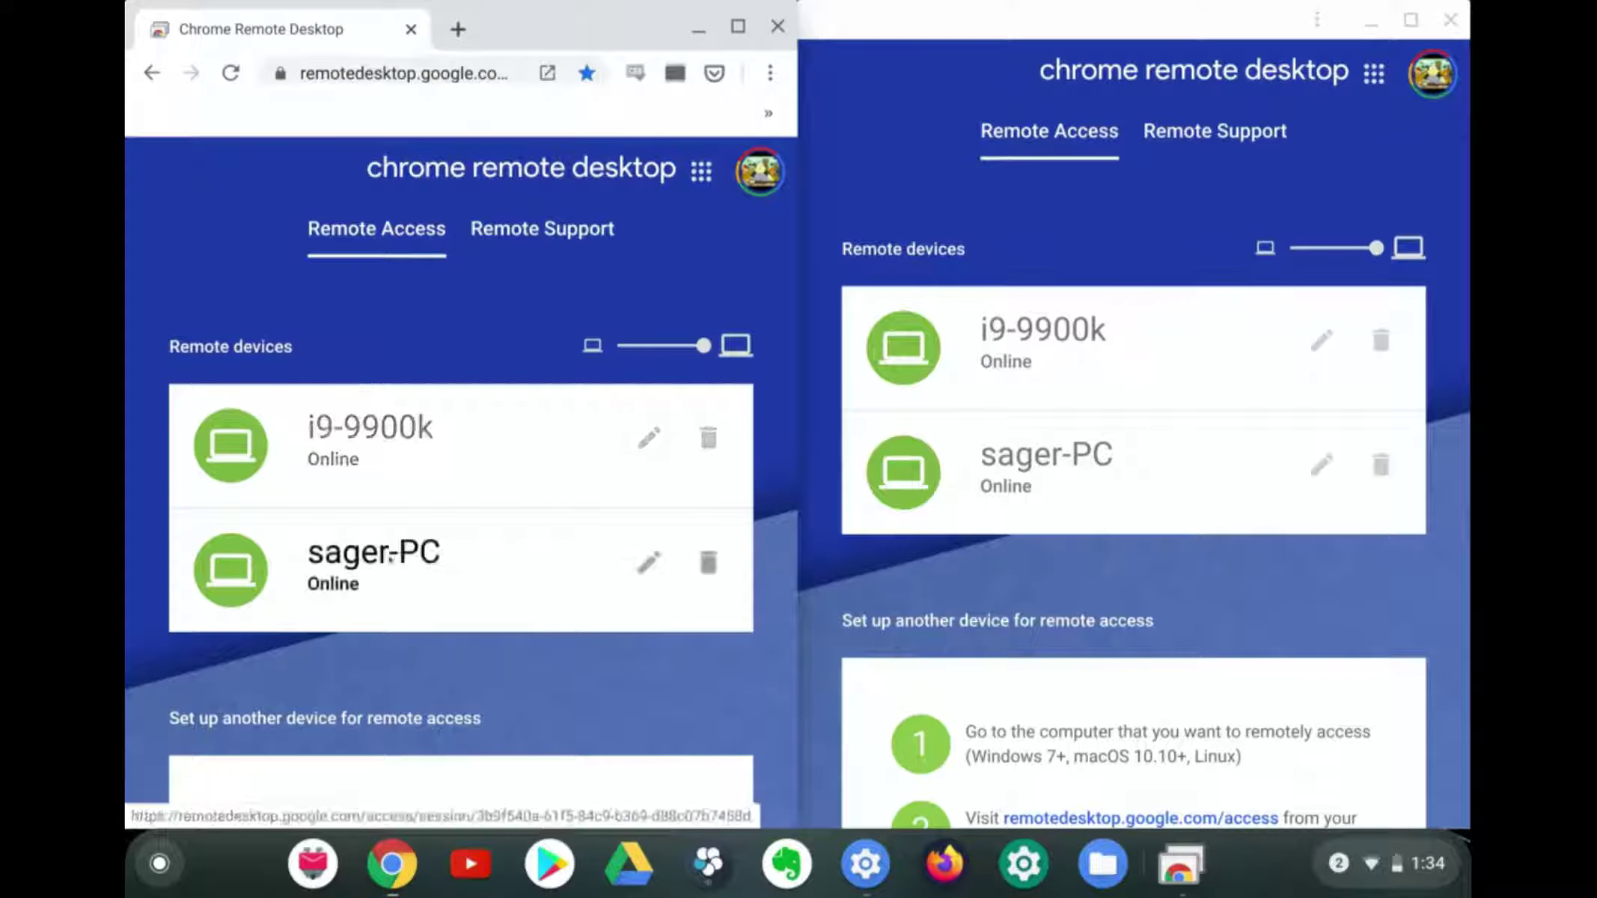
Connect to sager-PC from both the browser and app windows, entering the PIN in each
{"action": "left_click", "coordinate": [491, 569]}
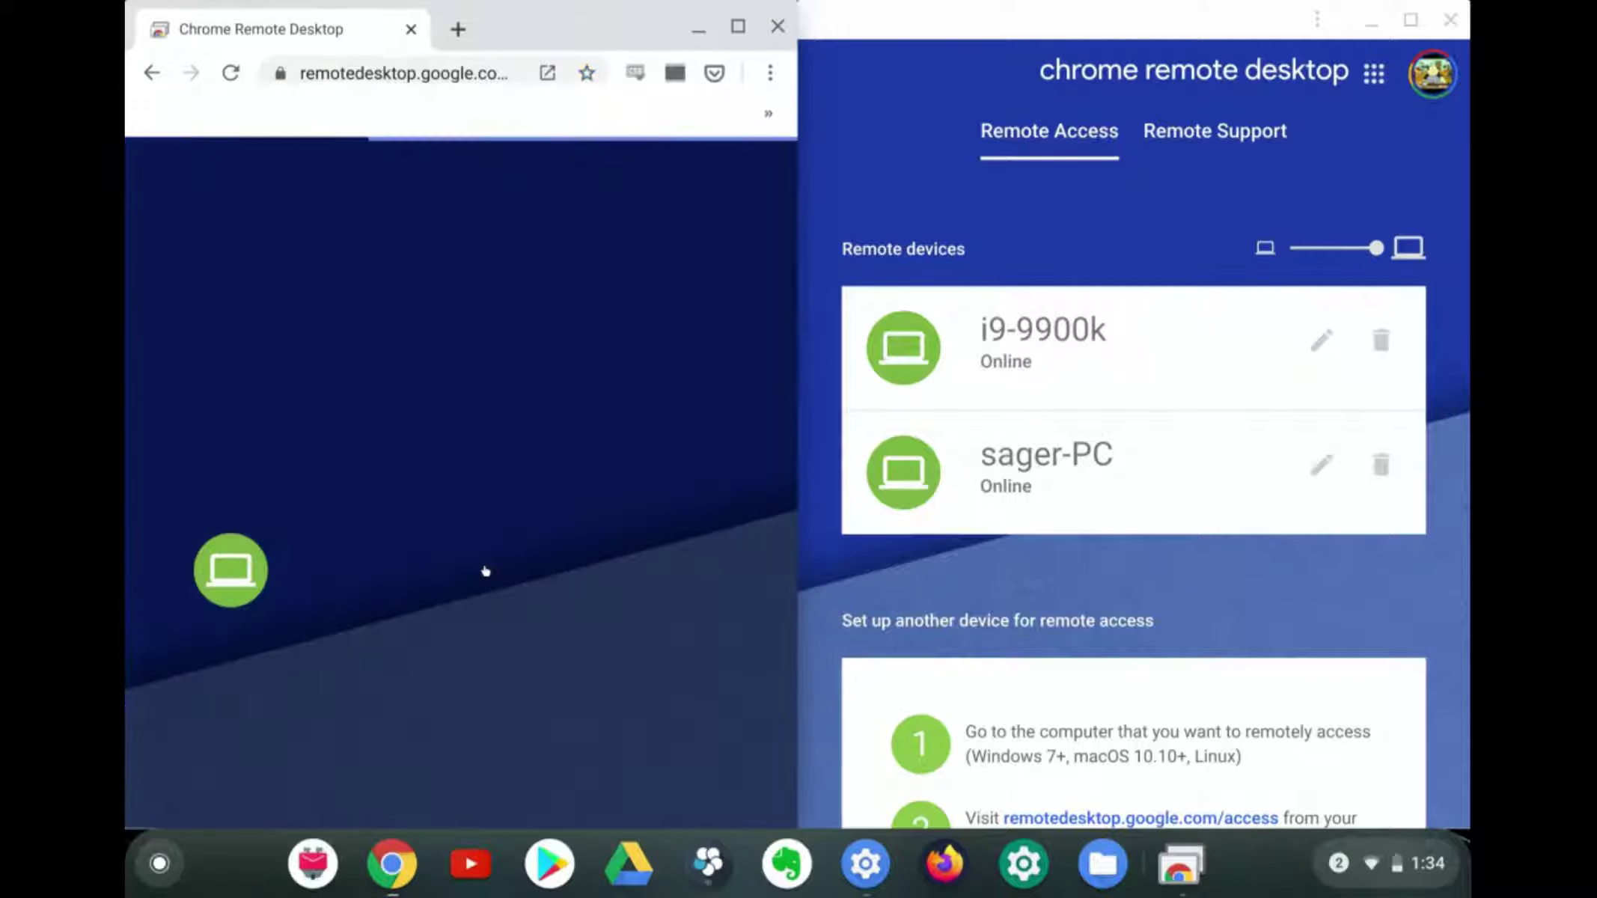
{"action": "left_click", "coordinate": [1021, 470]}
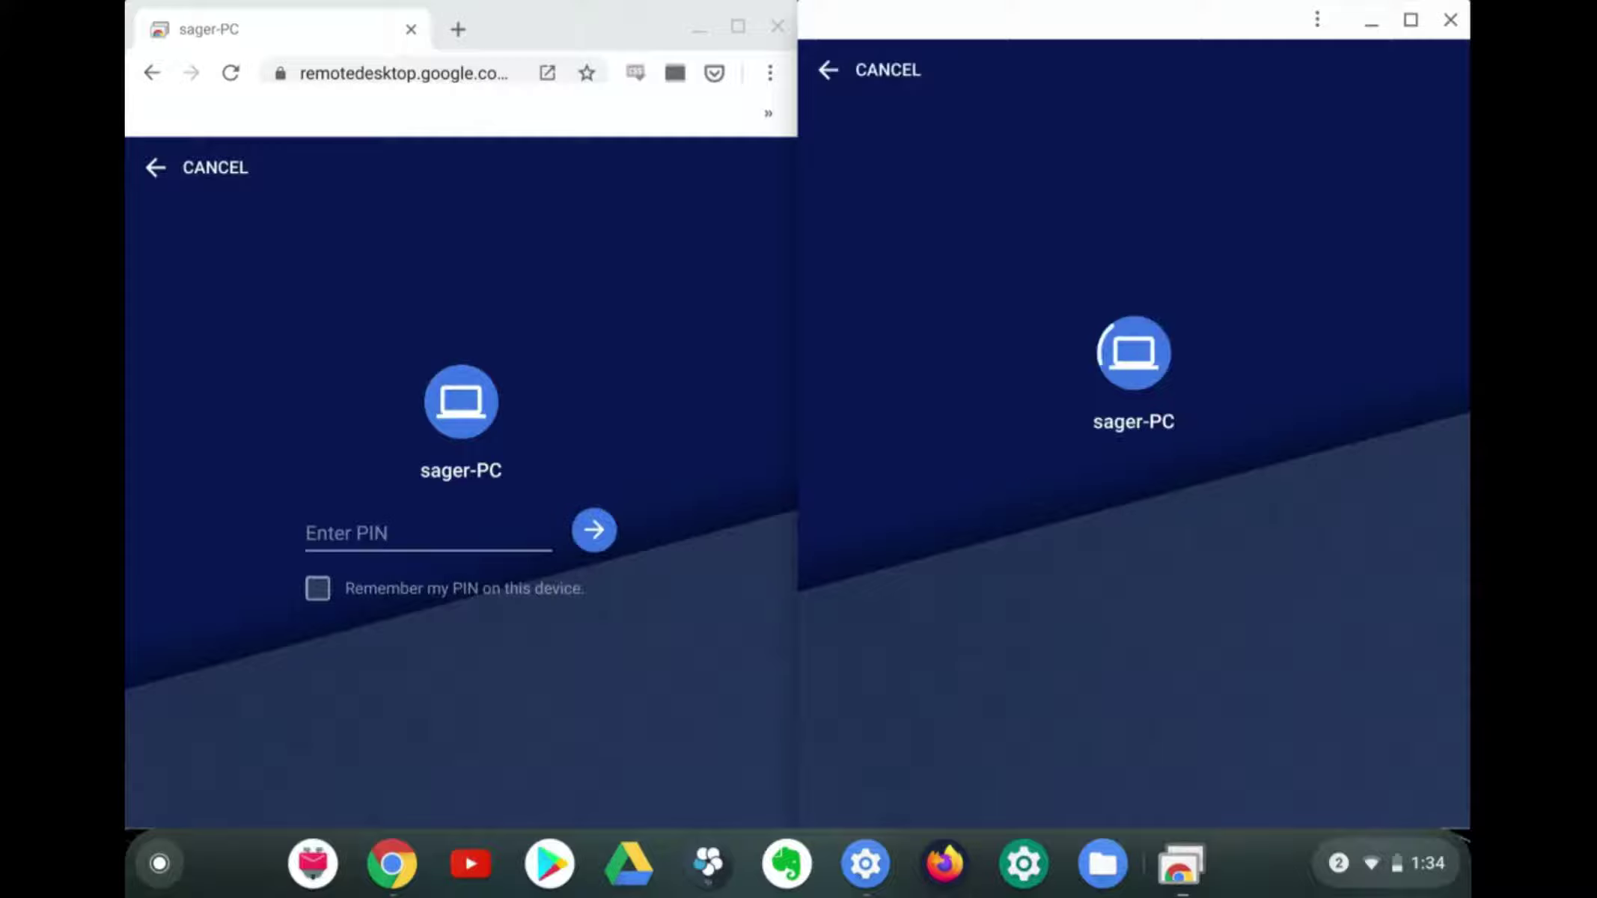
{"action": "left_click", "coordinate": [488, 526]}
{"action": "type", "text": "********"}
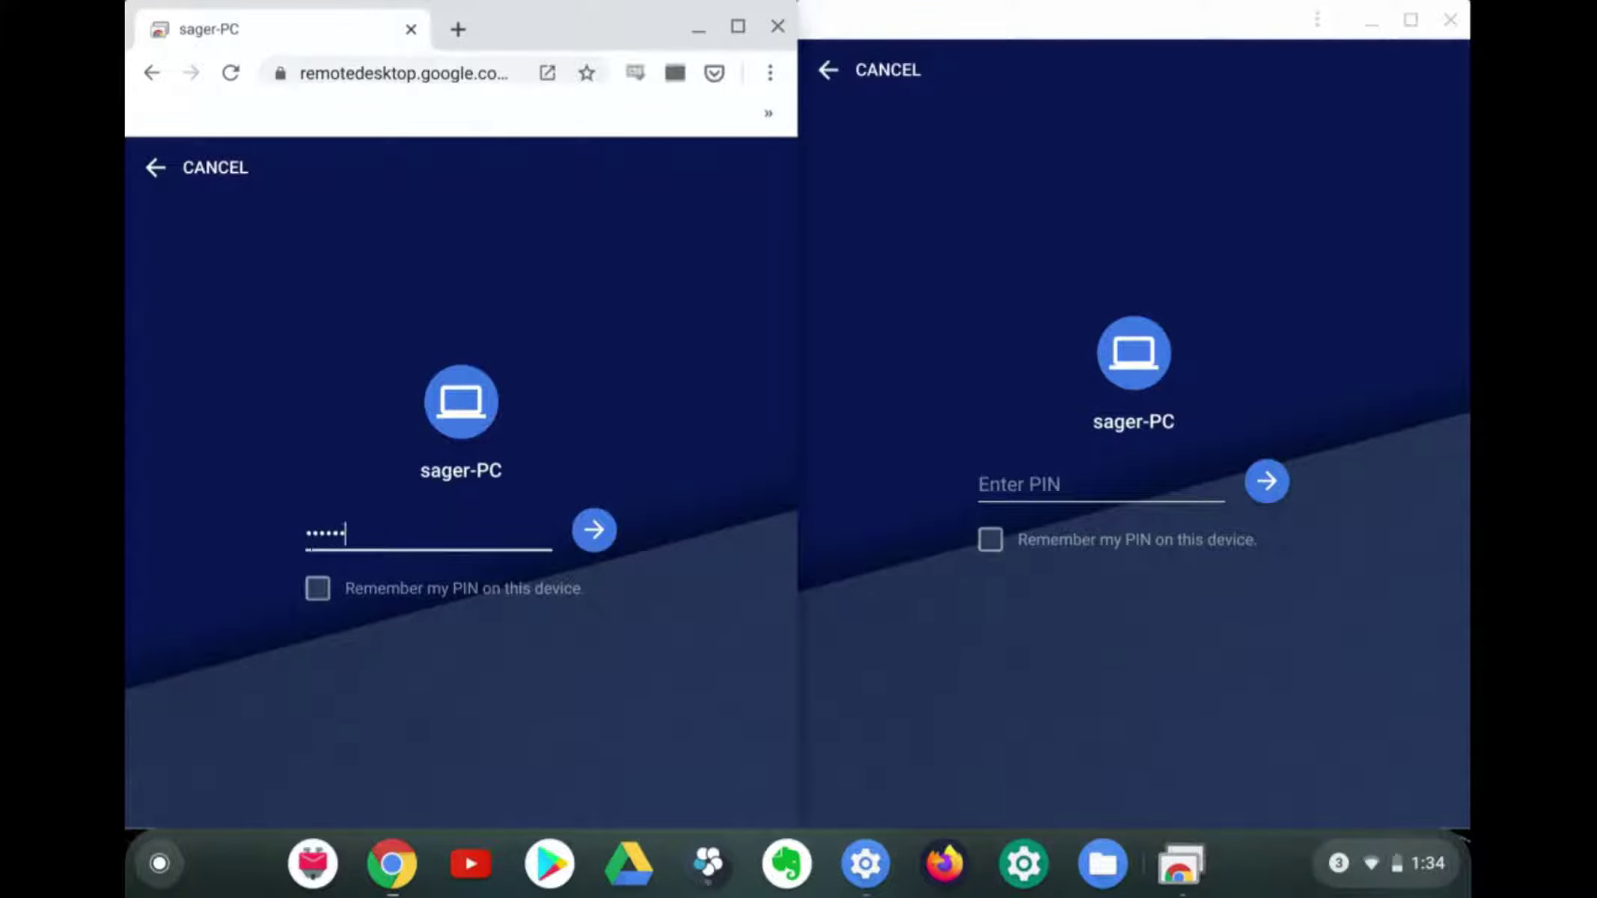
{"action": "key", "text": "Return"}
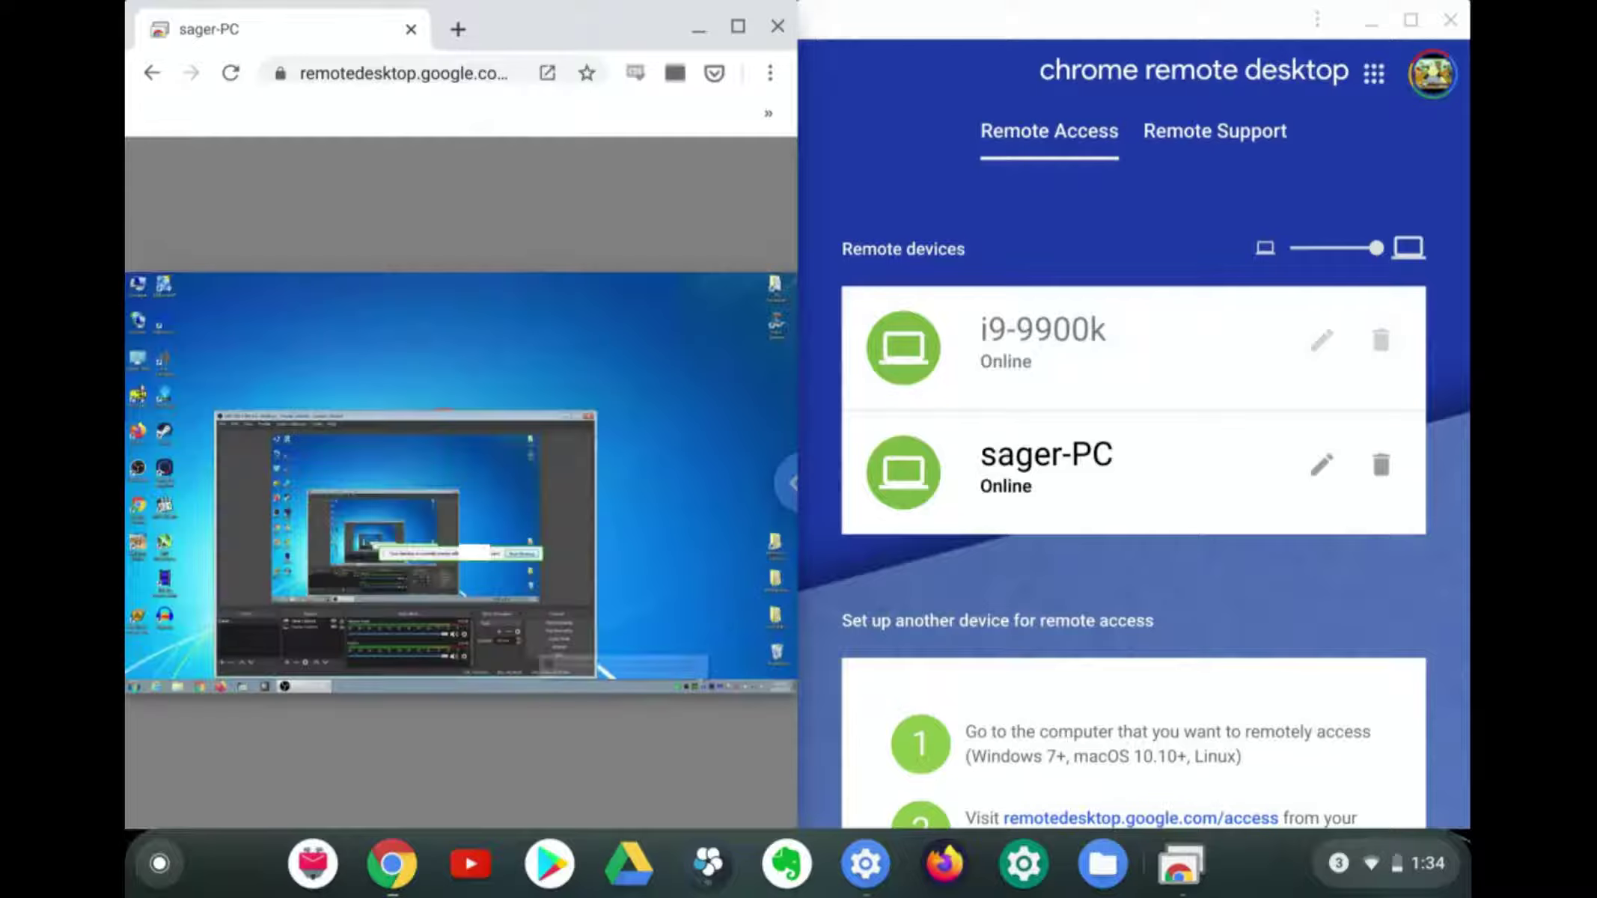
{"action": "left_click", "coordinate": [973, 500]}
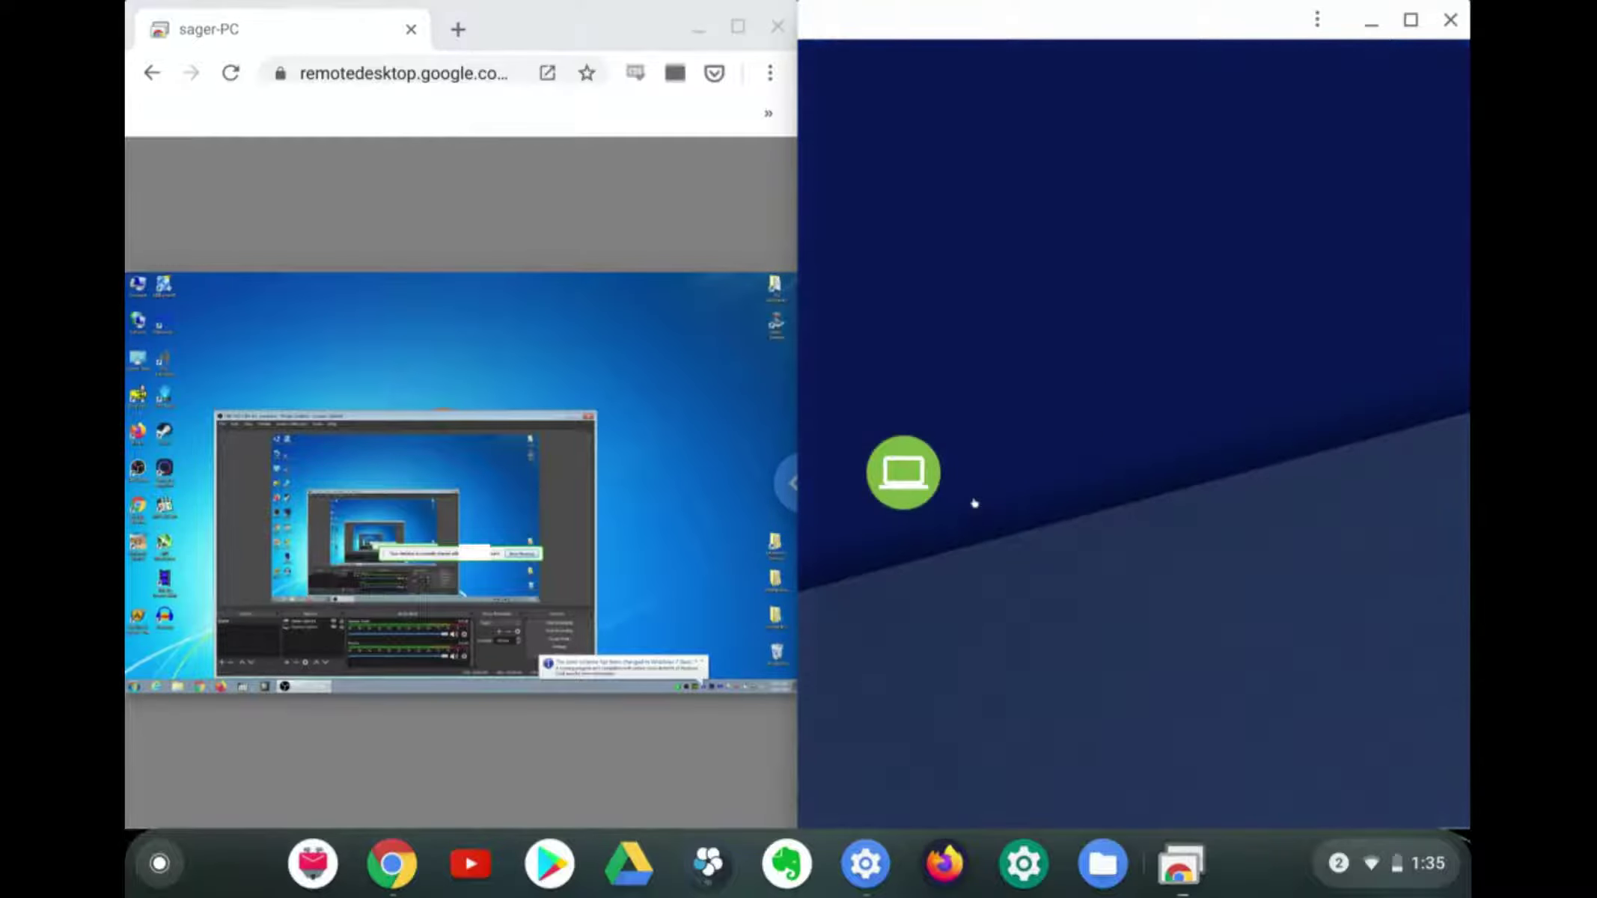
{"action": "type", "text": "********"}
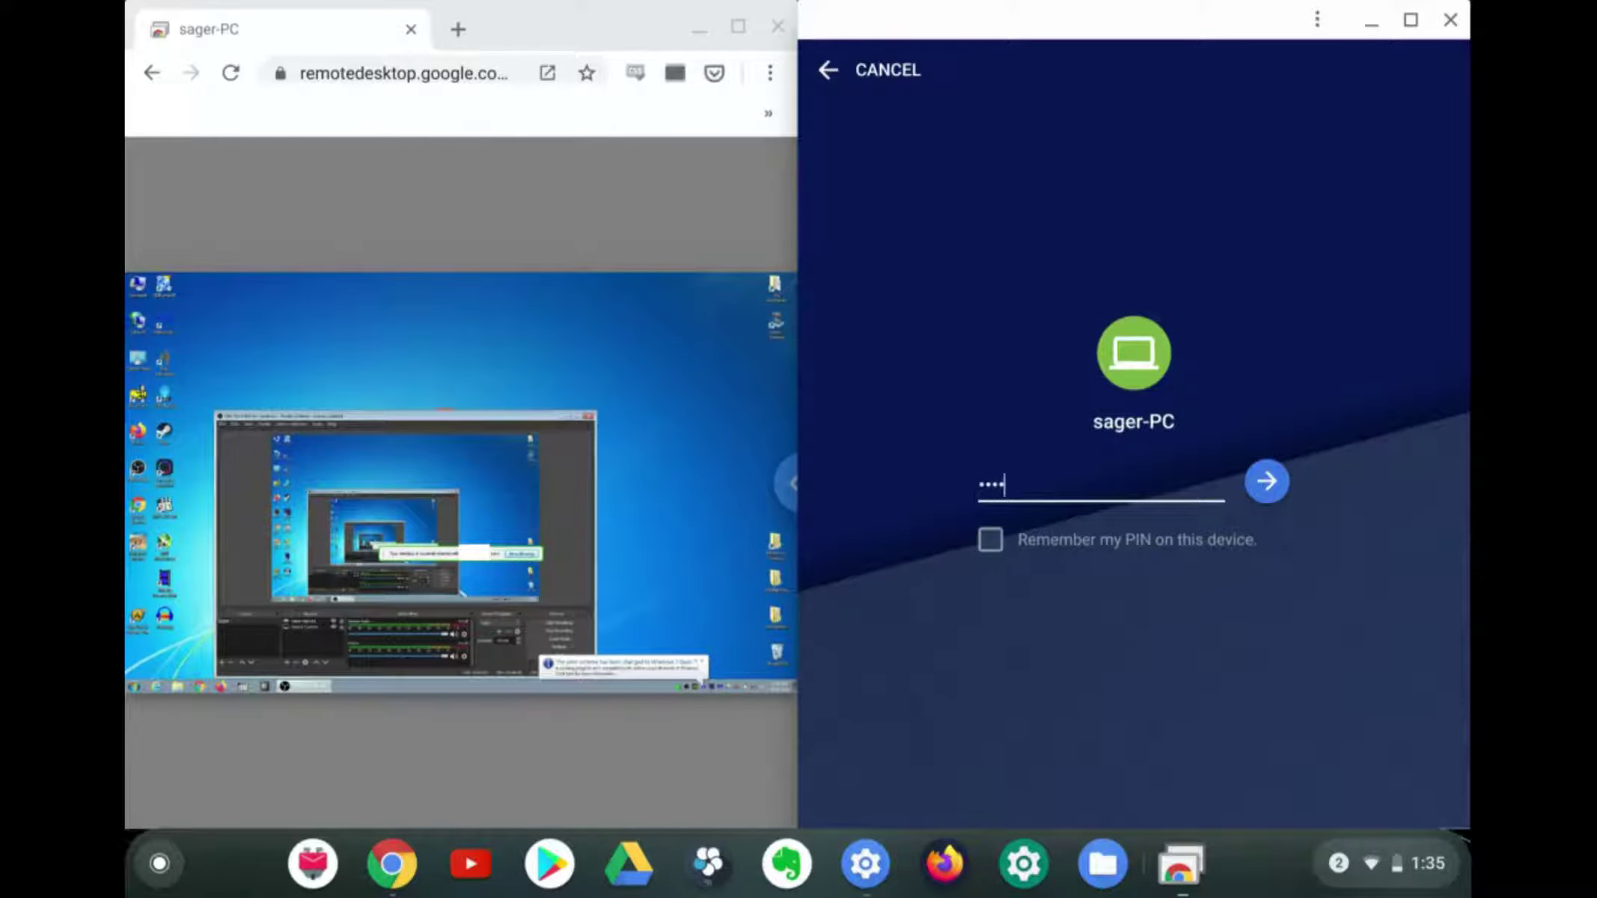
{"action": "key", "text": "Return"}
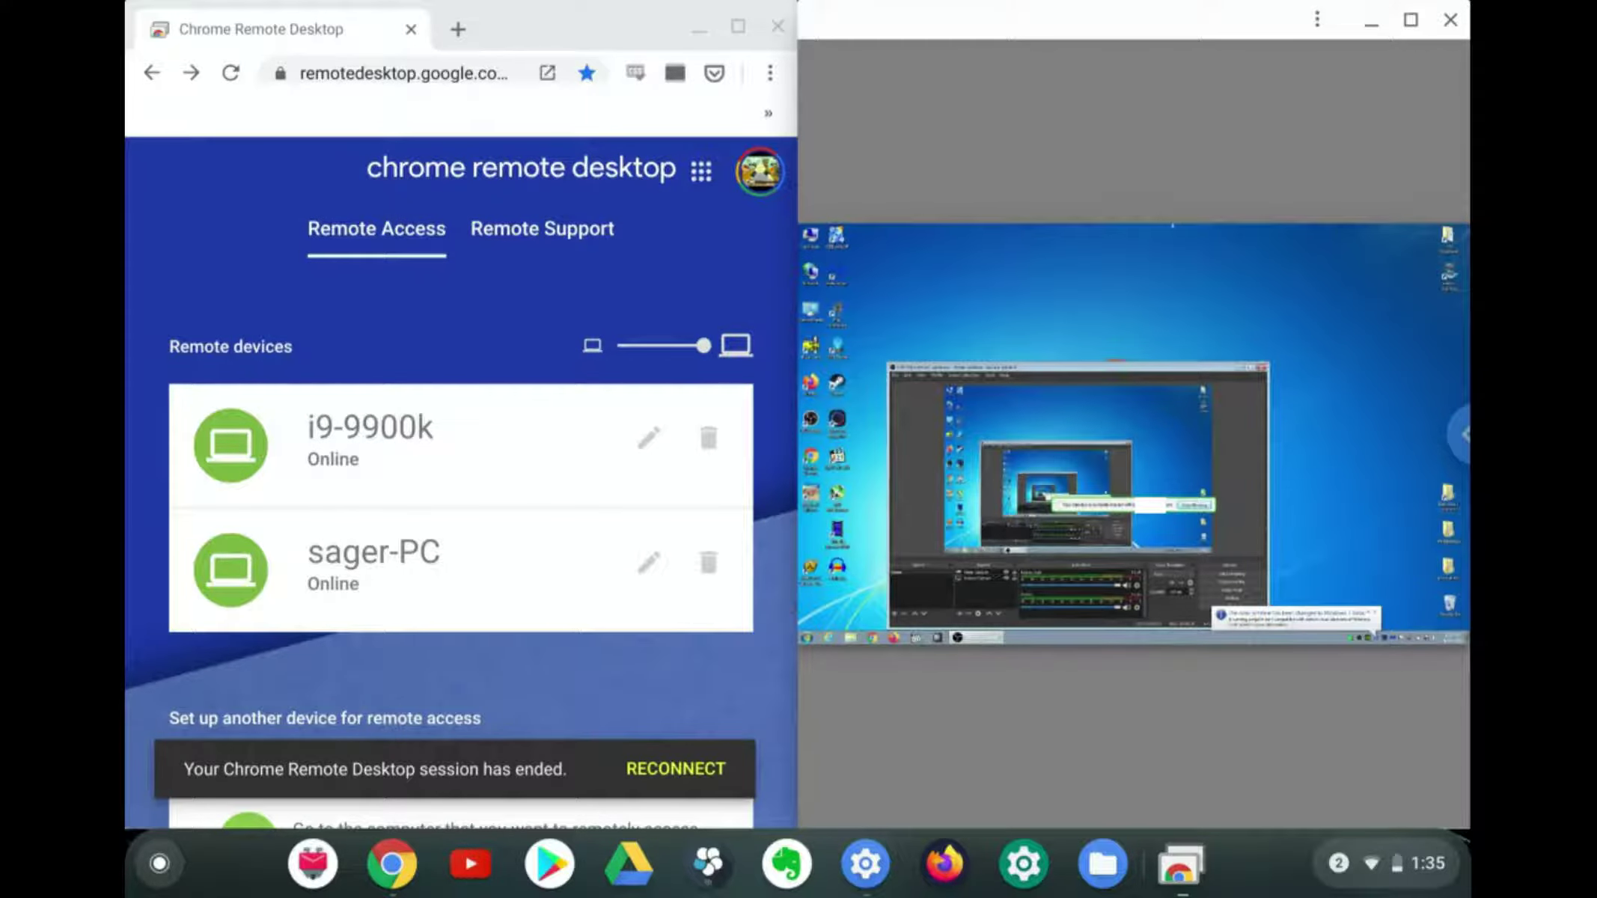
Close the browser window, maximize the app, and send Ctrl+Alt+Del from the side panel
{"action": "left_click", "coordinate": [778, 26]}
{"action": "left_click", "coordinate": [1410, 19]}
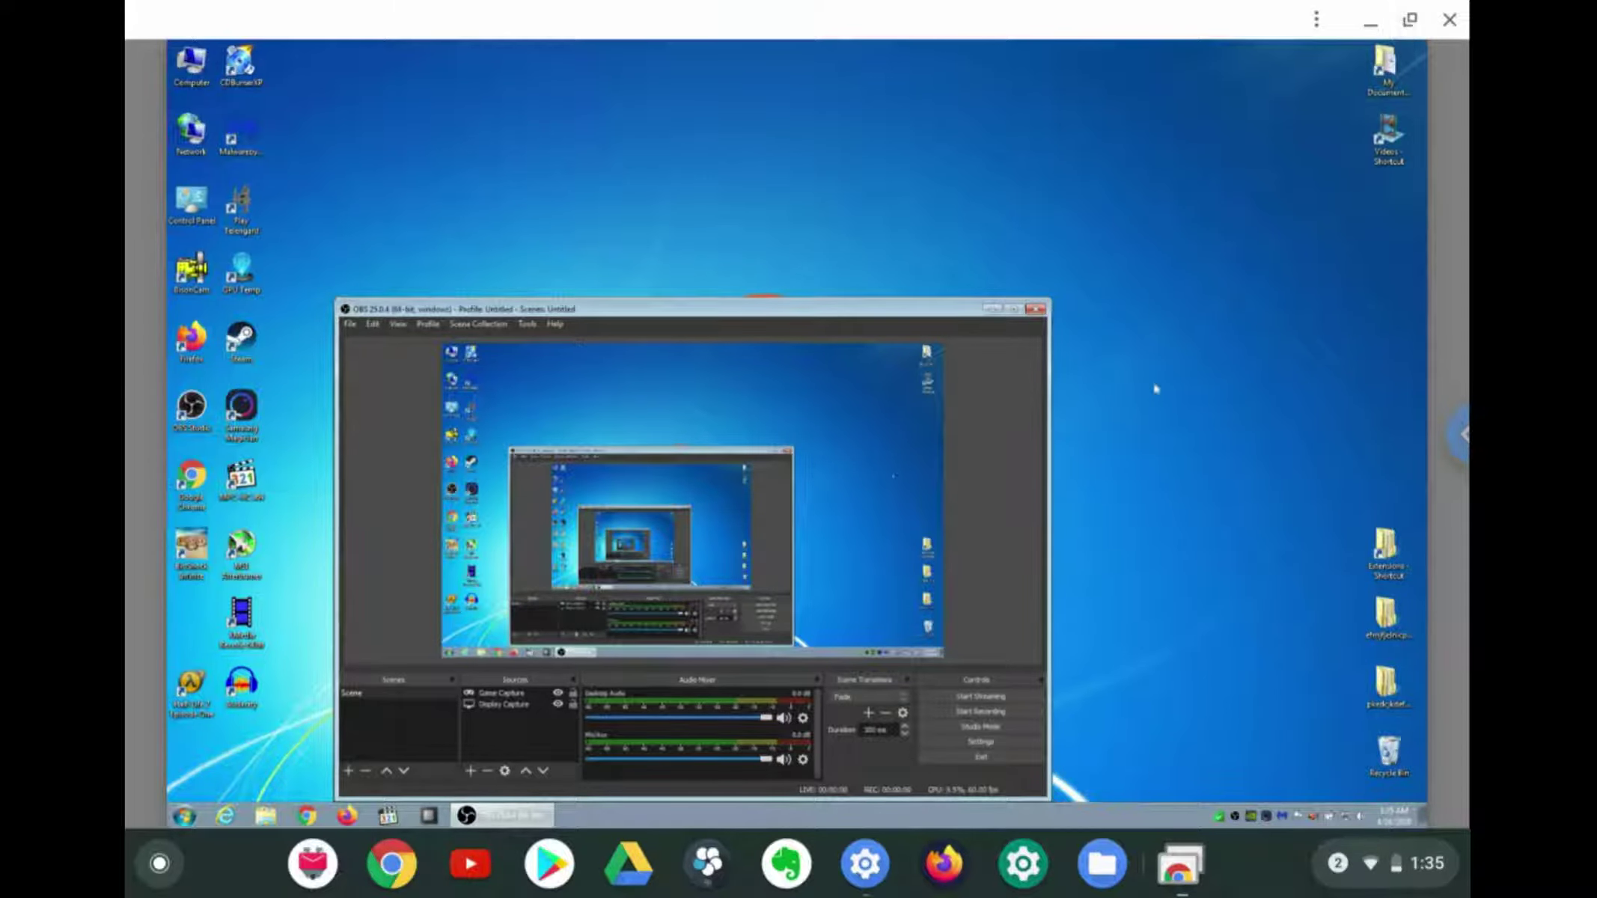
{"action": "left_click", "coordinate": [993, 308]}
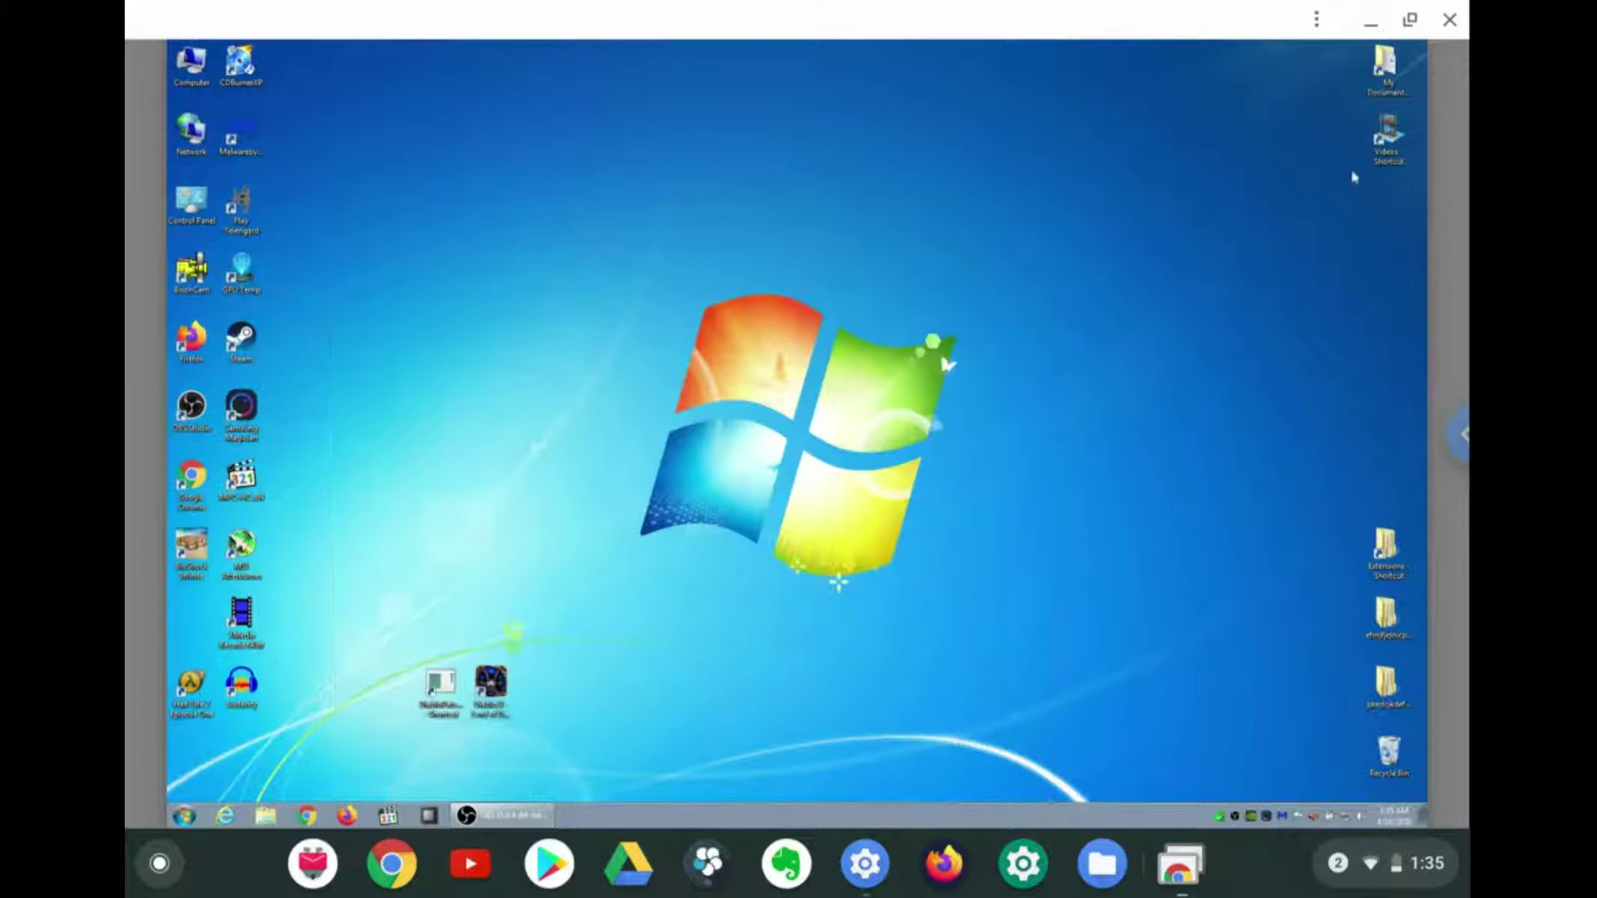
{"action": "left_click", "coordinate": [1317, 21]}
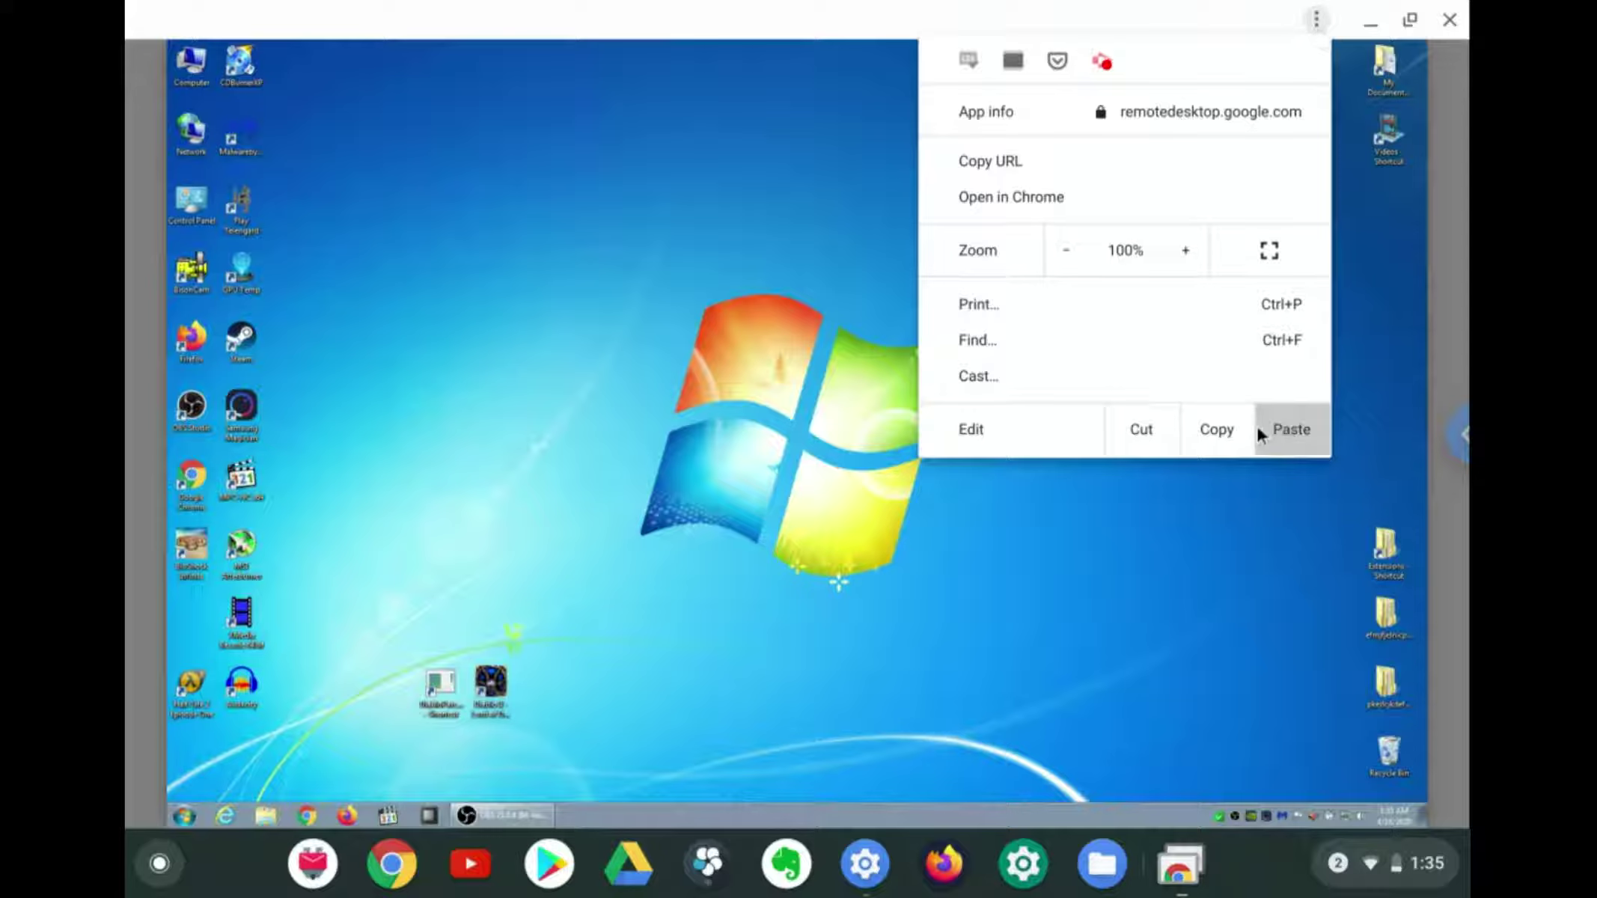
{"action": "left_click", "coordinate": [1289, 427]}
{"action": "left_click", "coordinate": [1459, 434]}
{"action": "scroll", "coordinate": [1363, 402], "scroll_direction": "down", "scroll_amount": 5}
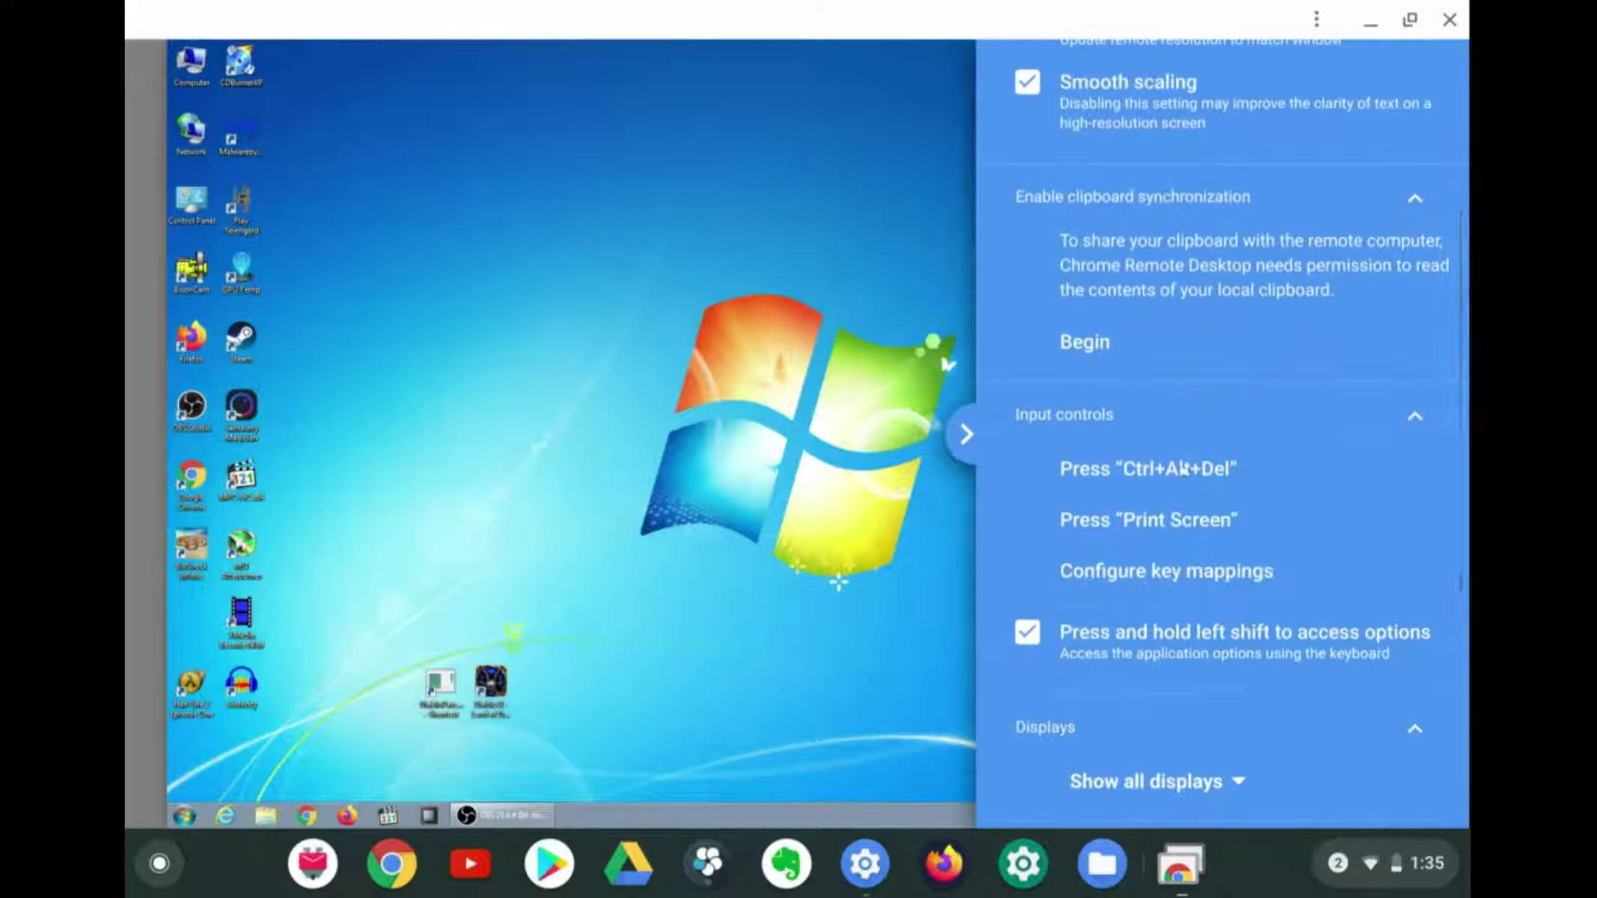
{"action": "left_click", "coordinate": [1177, 476]}
{"action": "left_click", "coordinate": [782, 563]}
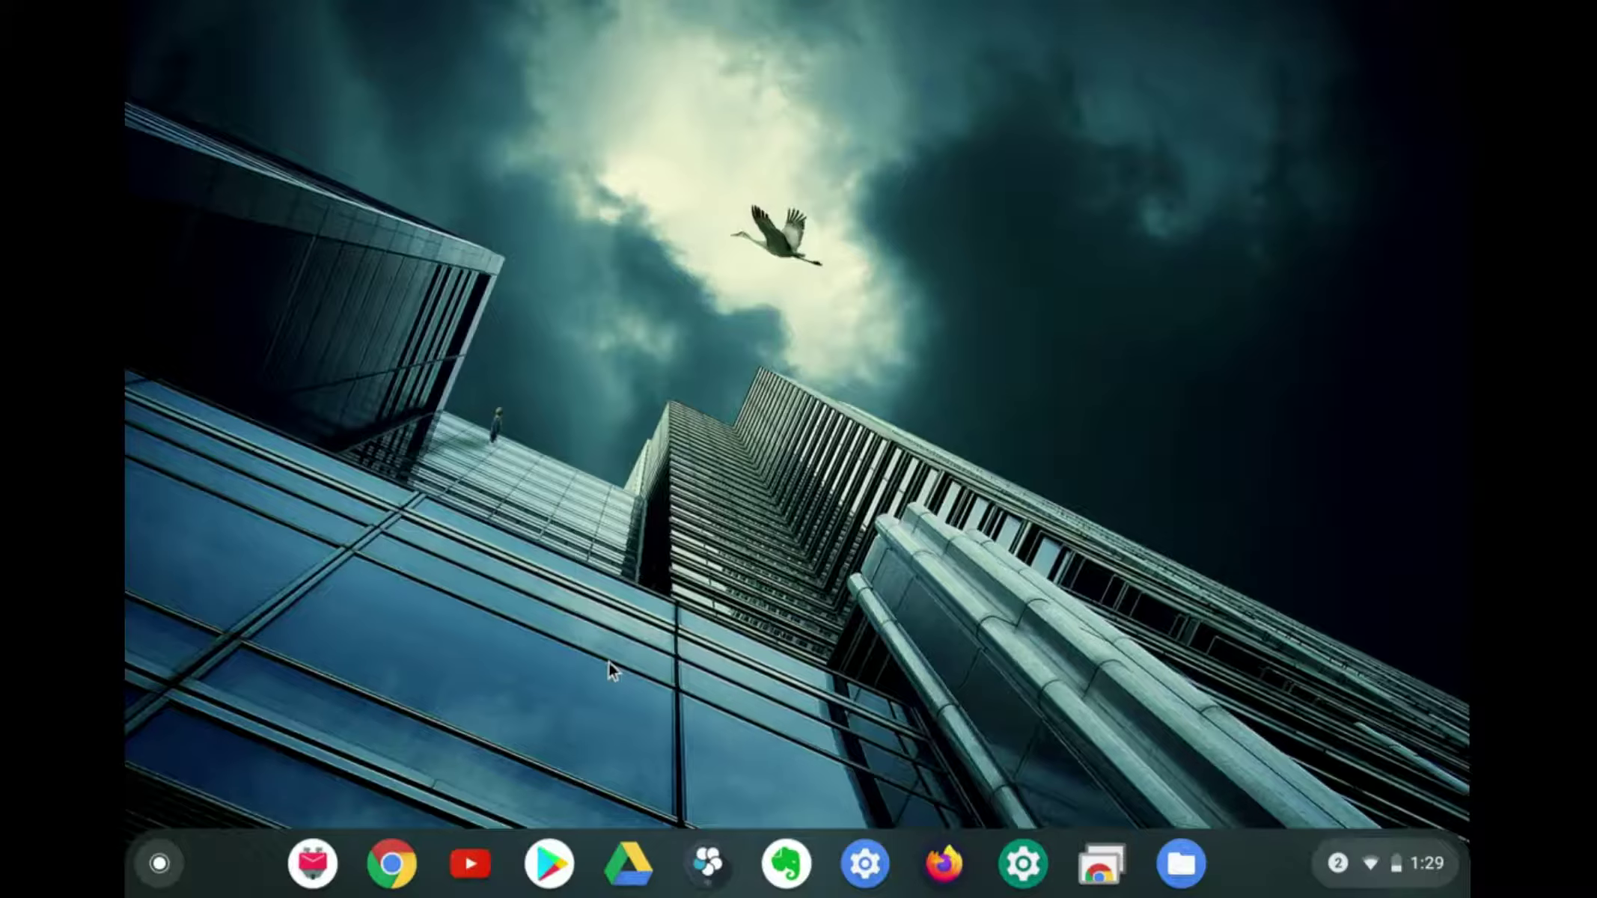
Search the Play Store for 'chrome remote' and open the Chrome Remote Desktop app page
{"action": "left_click", "coordinate": [569, 846]}
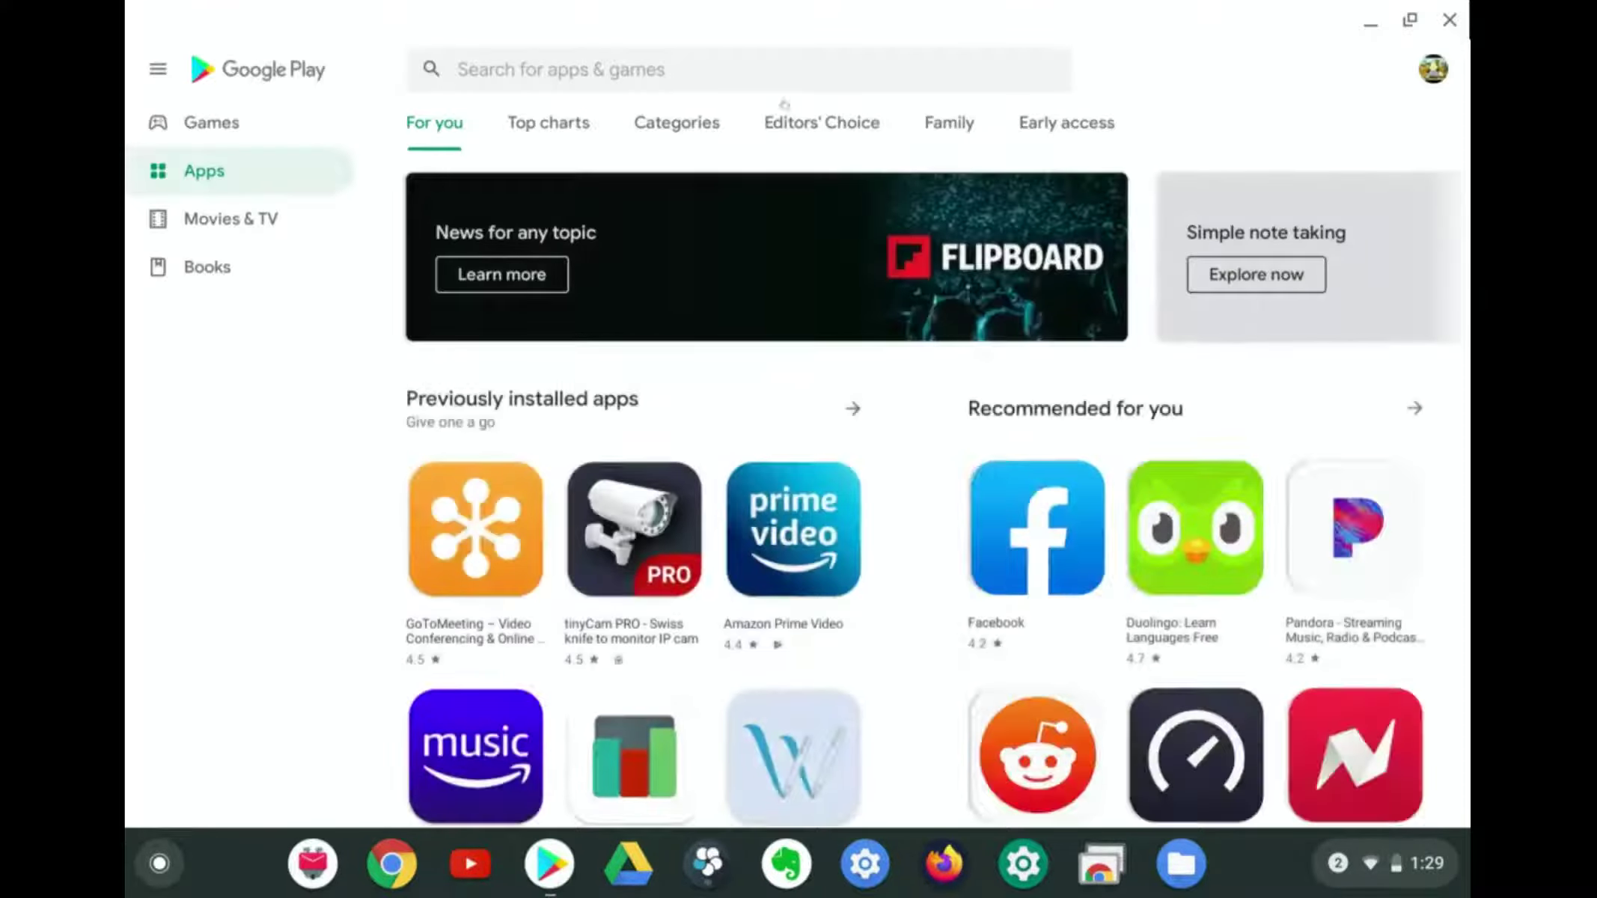
{"action": "left_click", "coordinate": [709, 71]}
{"action": "type", "text": "chrome remote"}
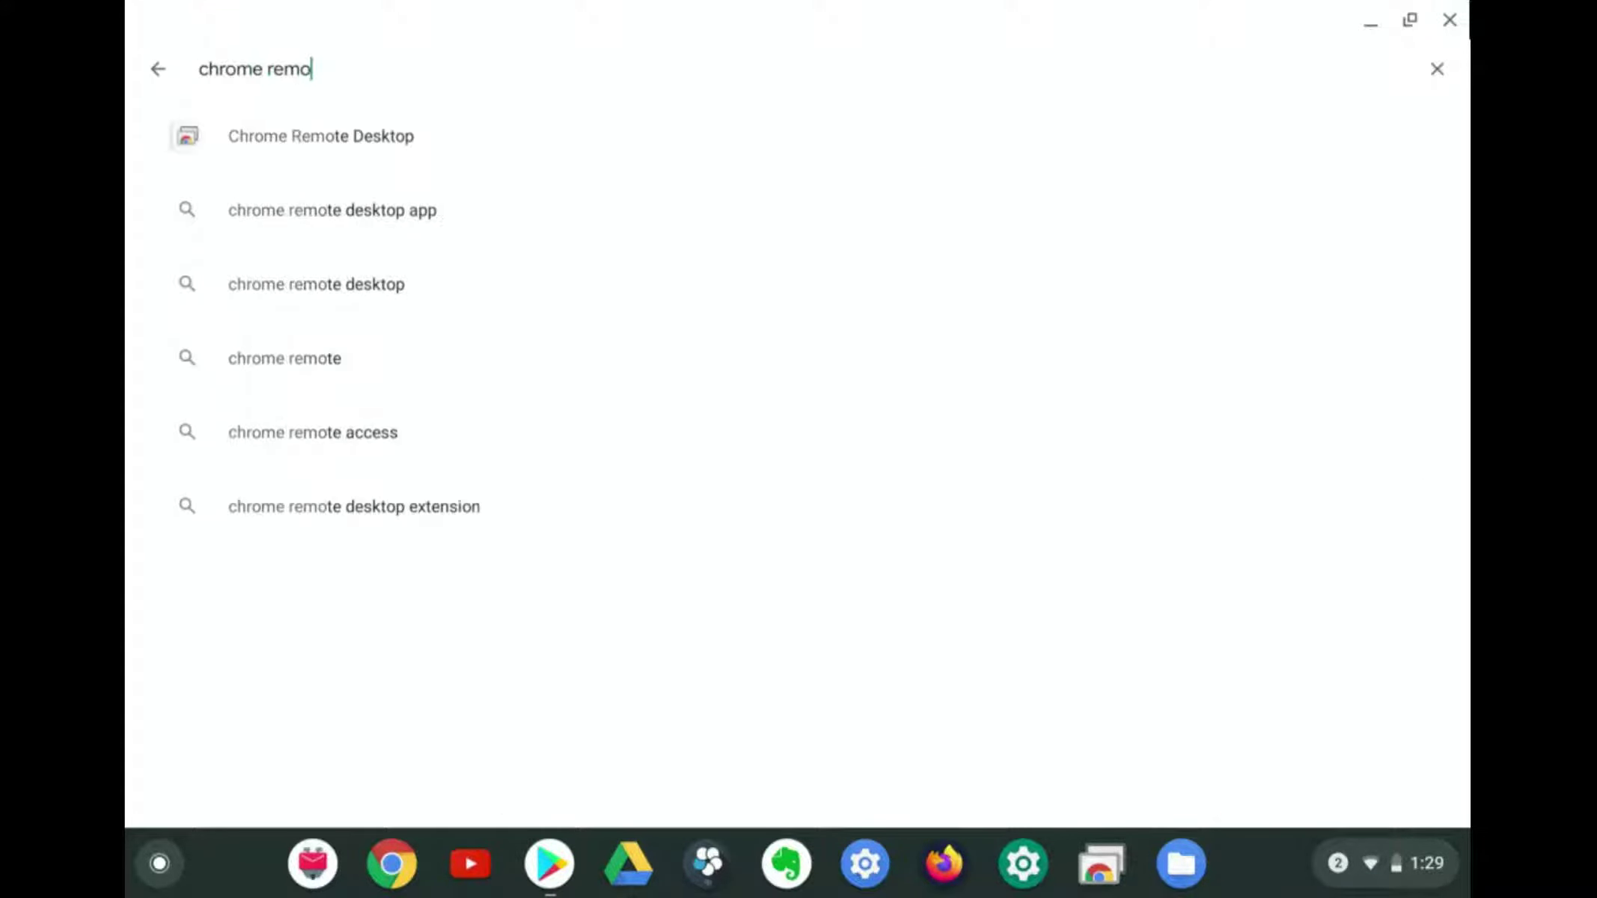
{"action": "left_click", "coordinate": [700, 116]}
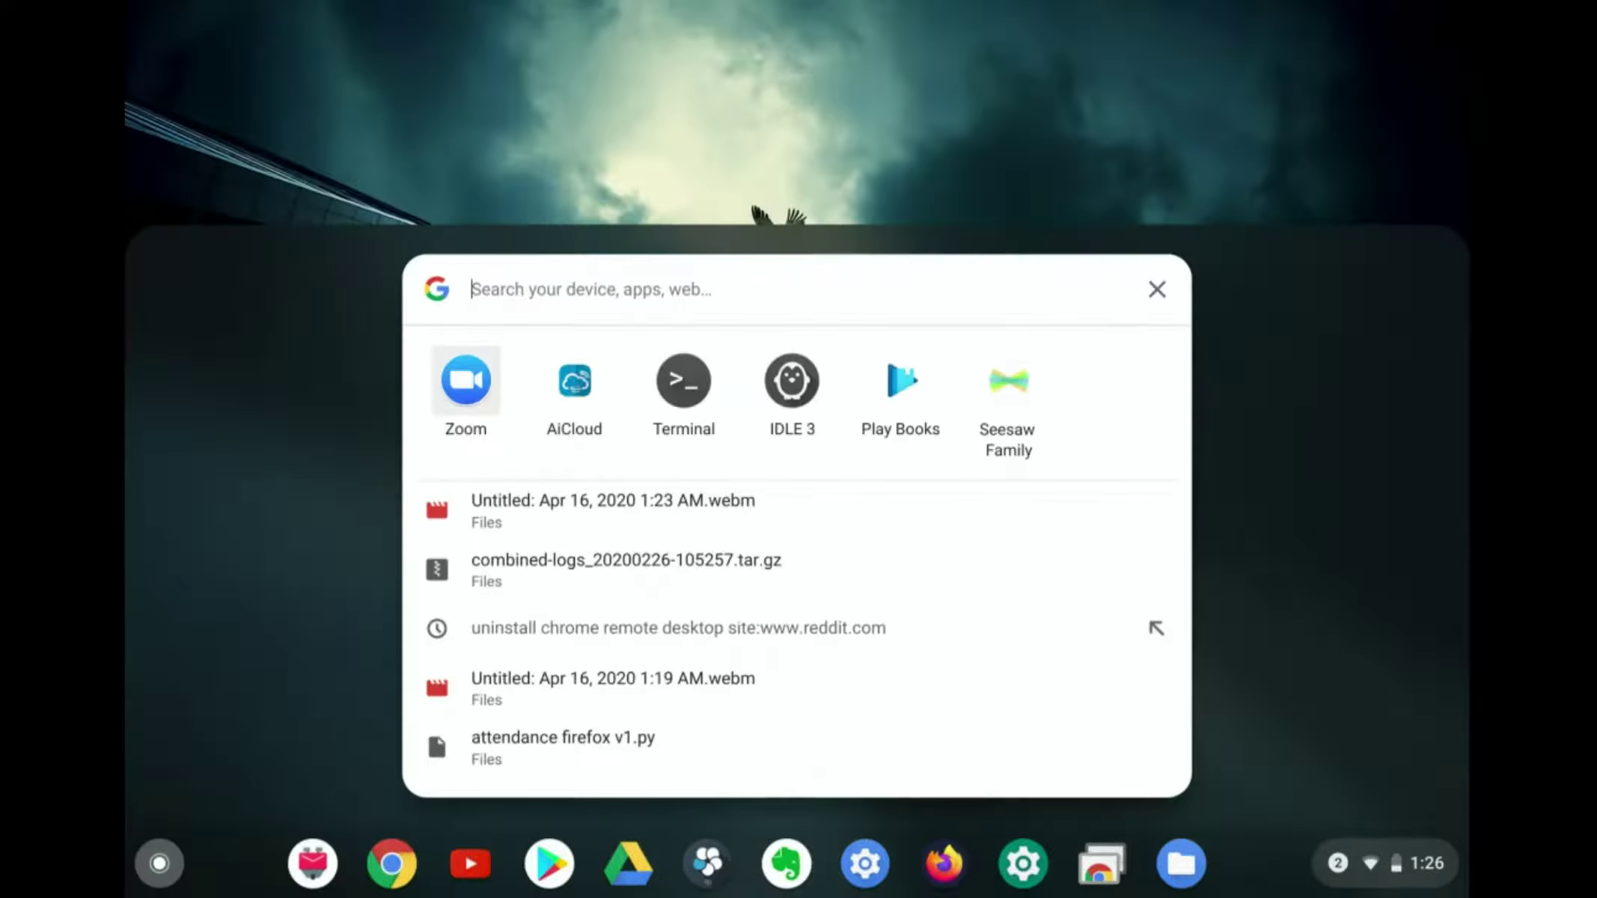
Launch Remote Desktop from the launcher, maximize it, and connect to sager-PC with the PIN
{"action": "type", "text": "remote"}
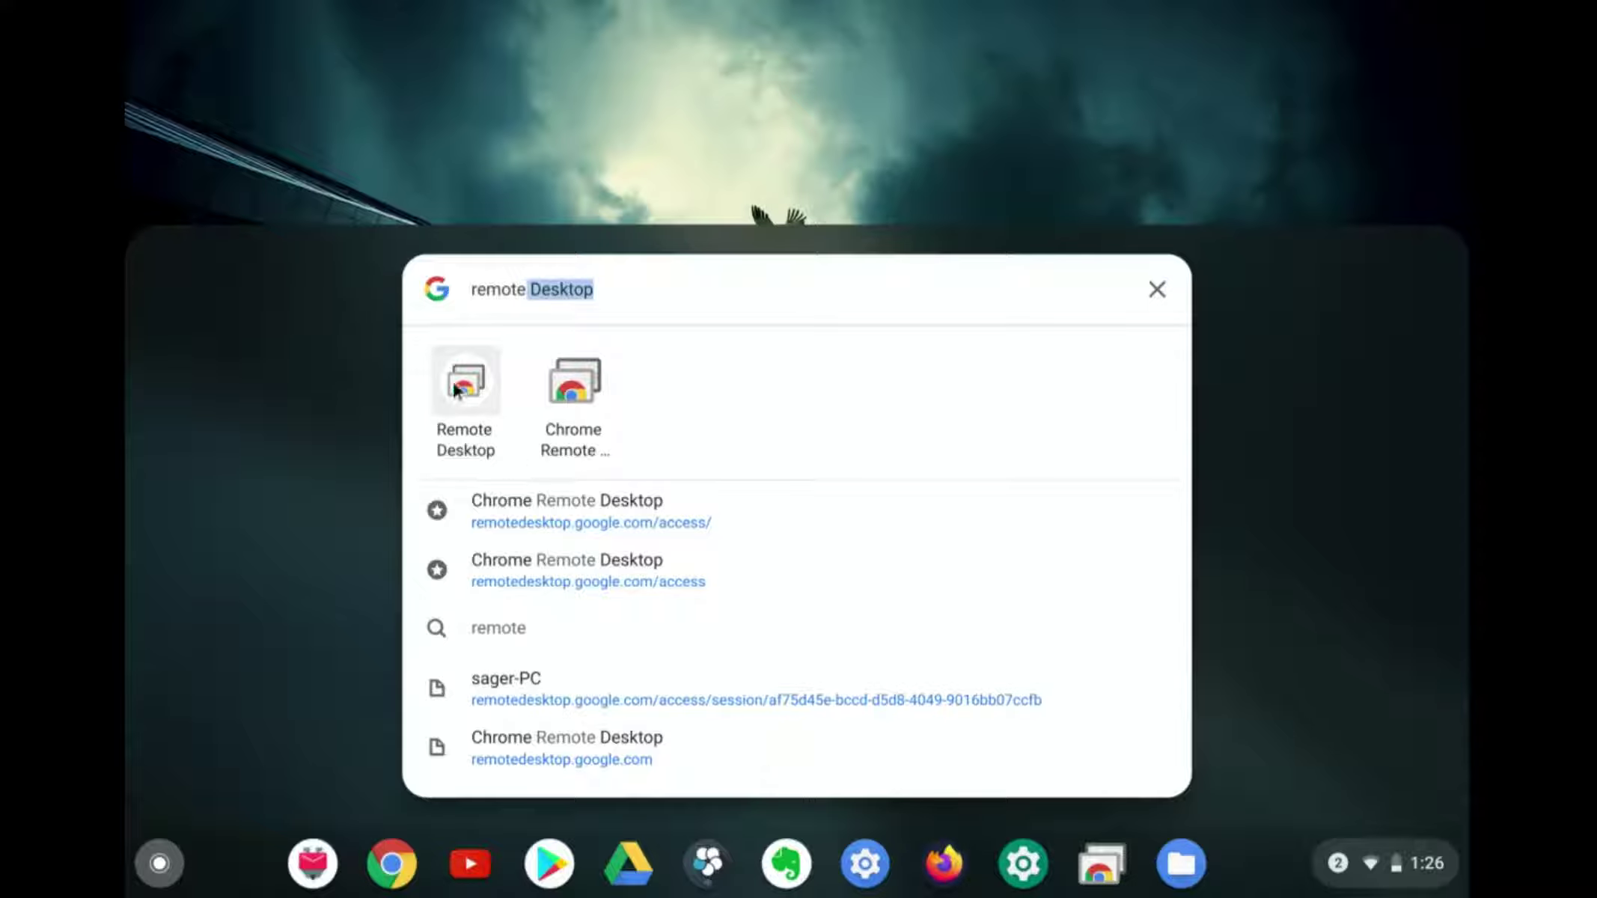
{"action": "left_click", "coordinate": [457, 381]}
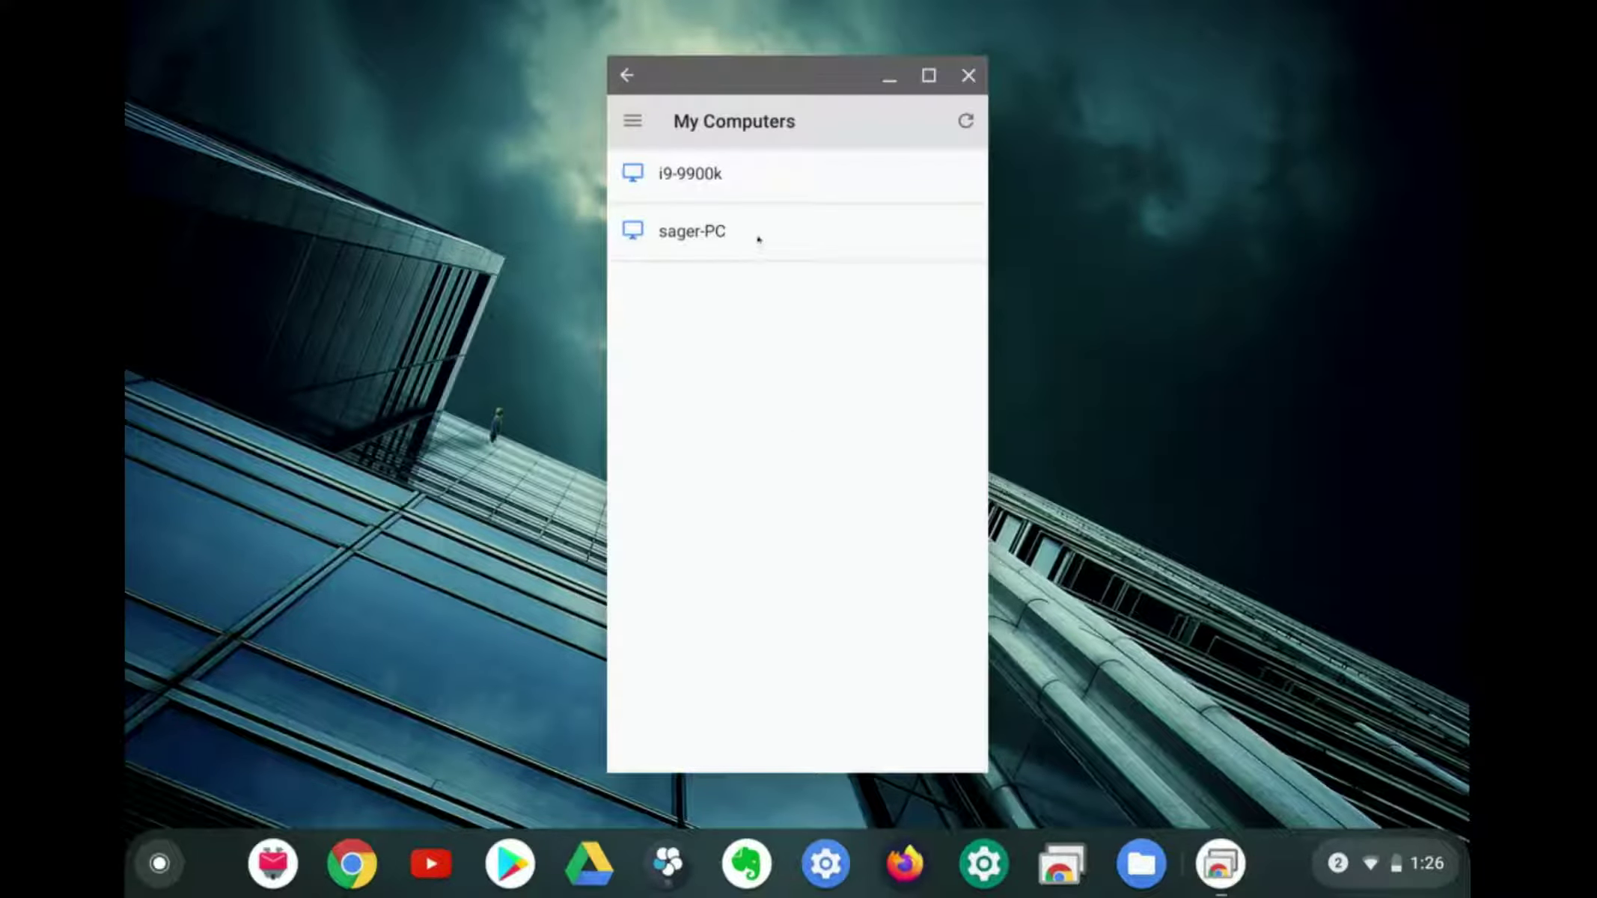
{"action": "left_click", "coordinate": [928, 76]}
{"action": "left_click", "coordinate": [276, 183]}
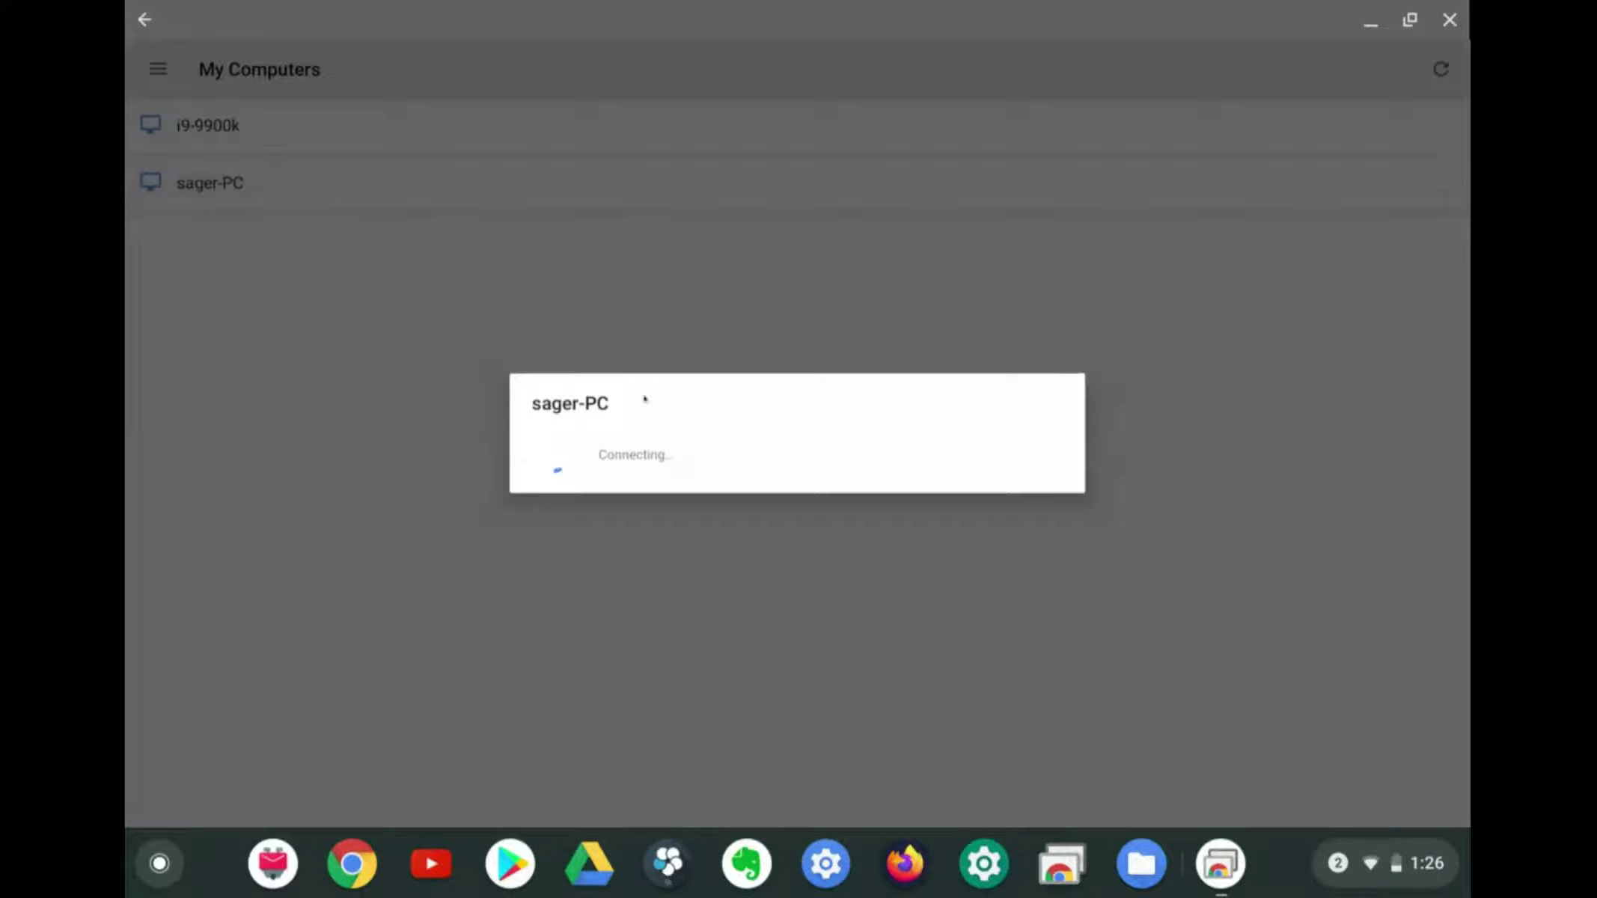
{"action": "type", "text": "••••••••"}
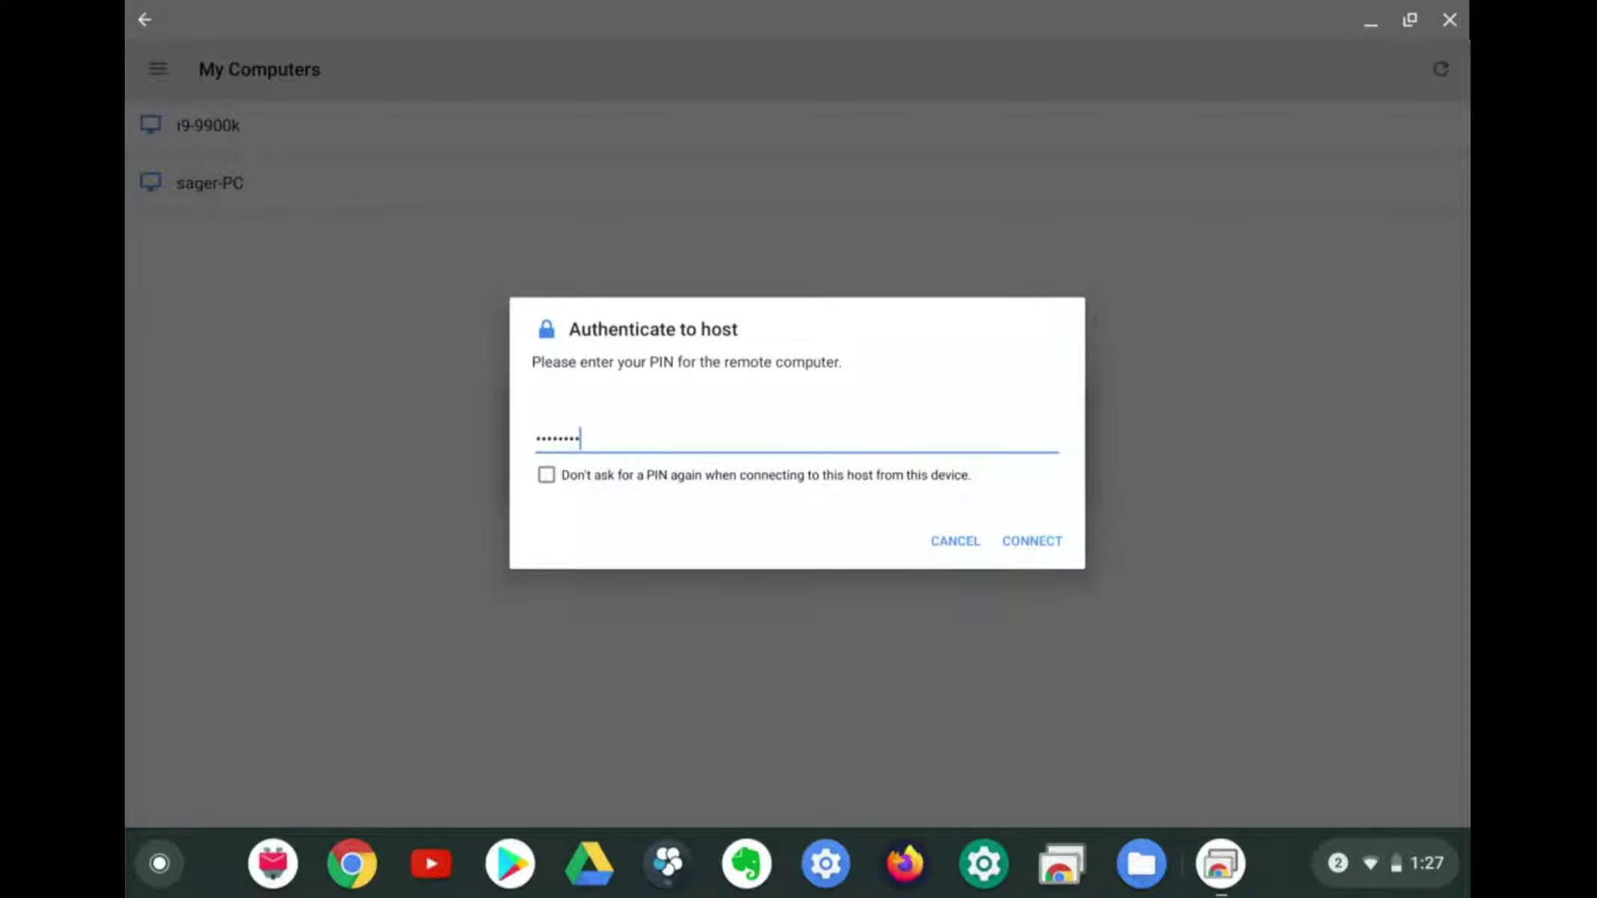
{"action": "key", "text": "Return"}
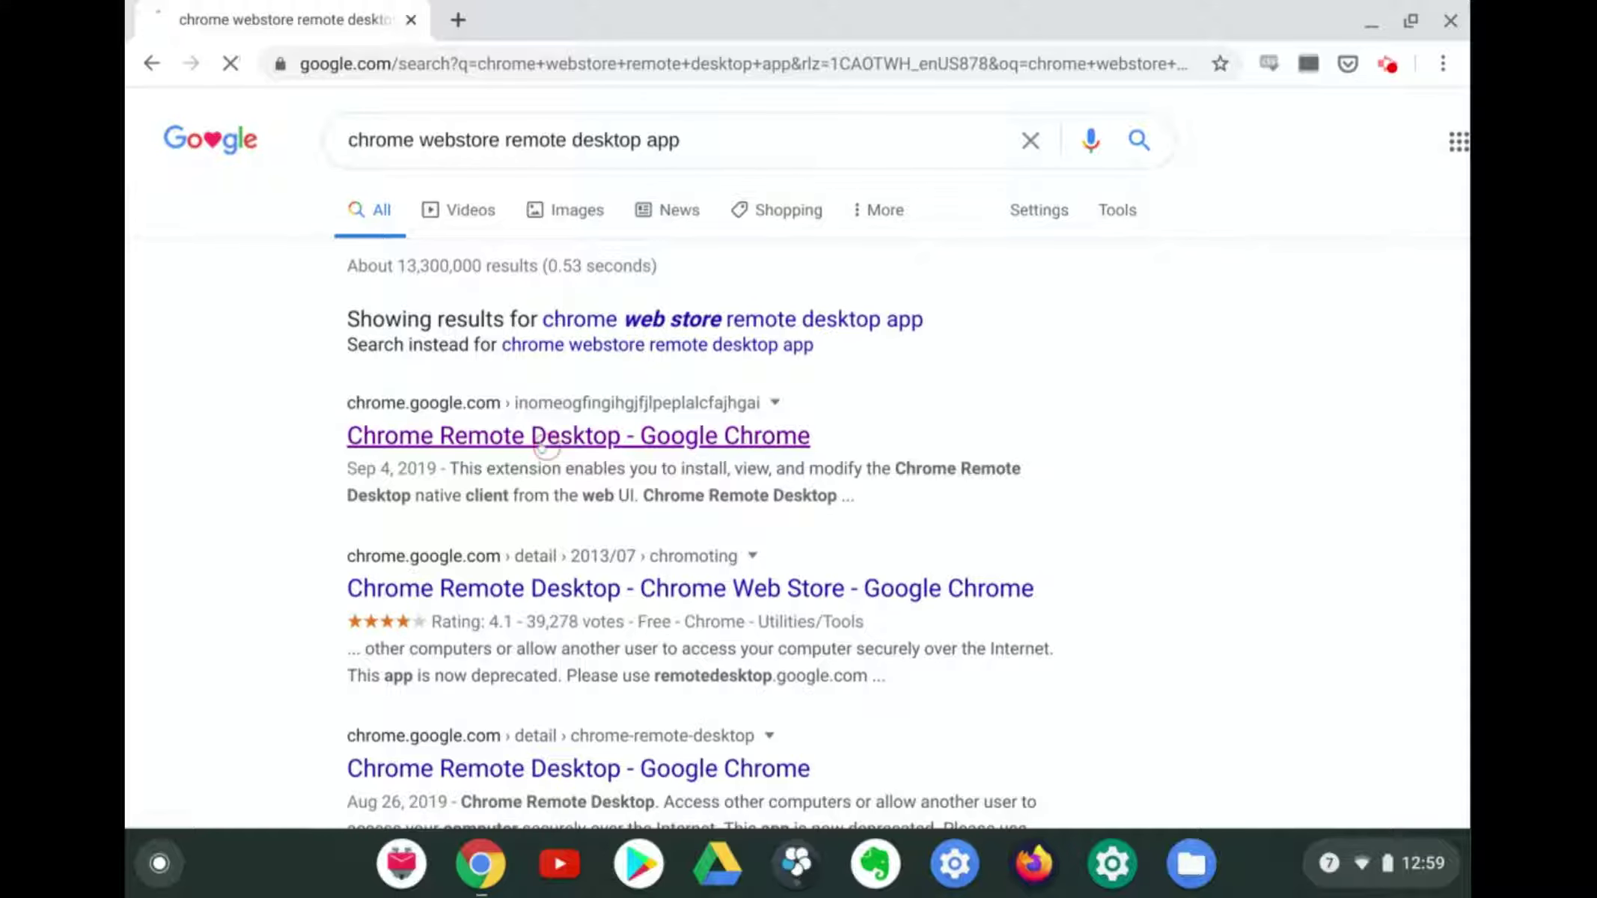
View the extension listing, then return and open the deprecated Chrome Remote Desktop app listing
{"action": "left_click", "coordinate": [544, 446]}
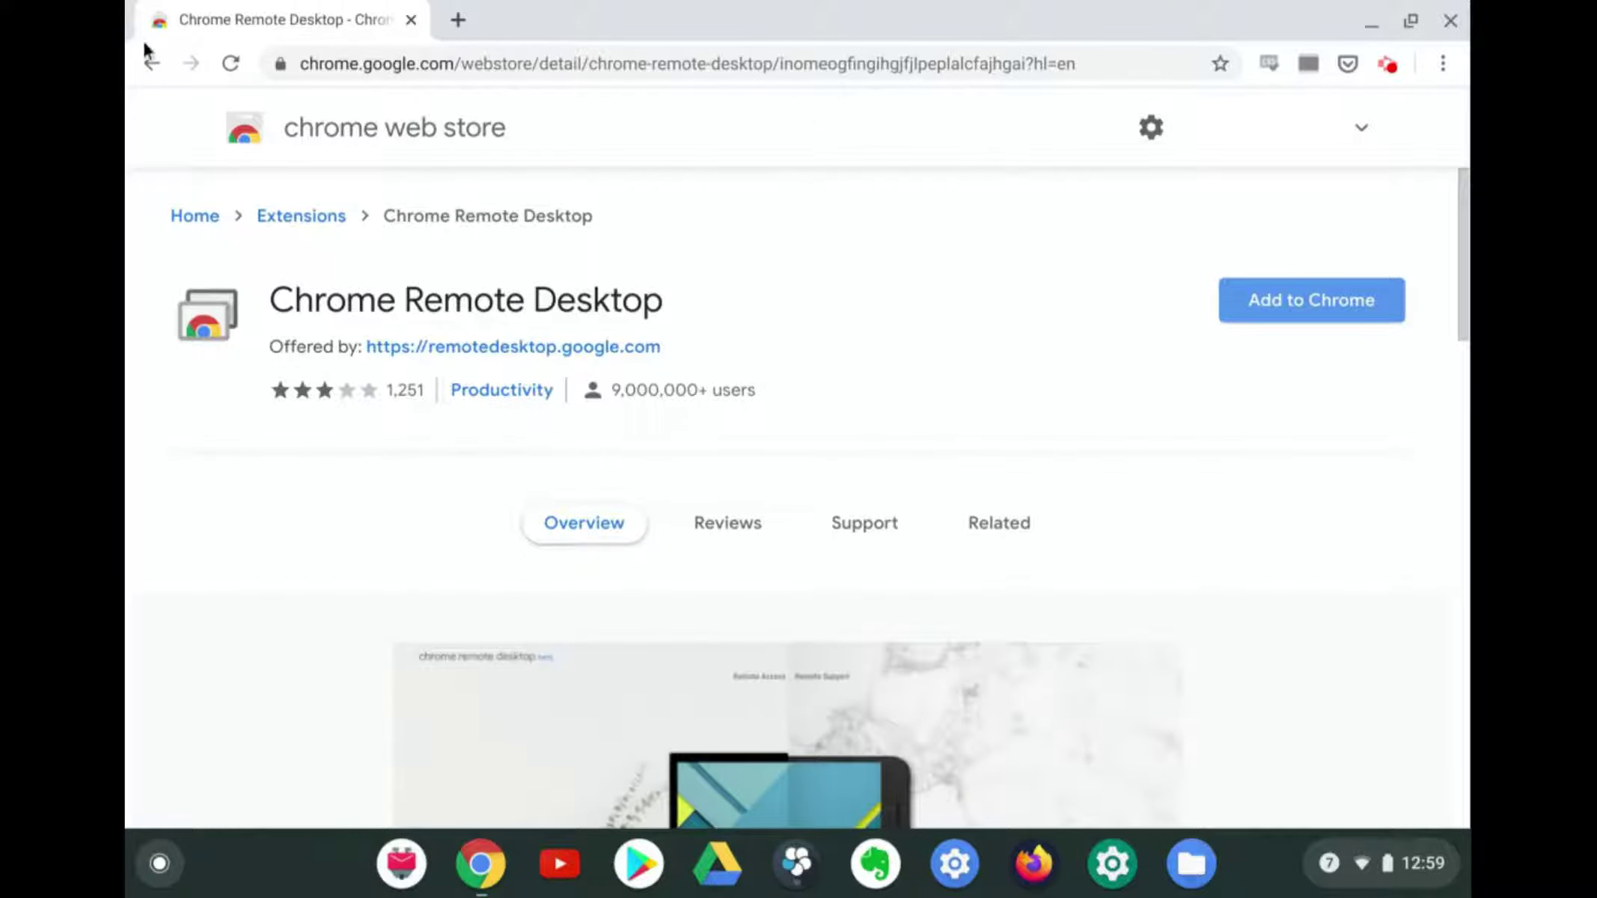
{"action": "left_click", "coordinate": [146, 65]}
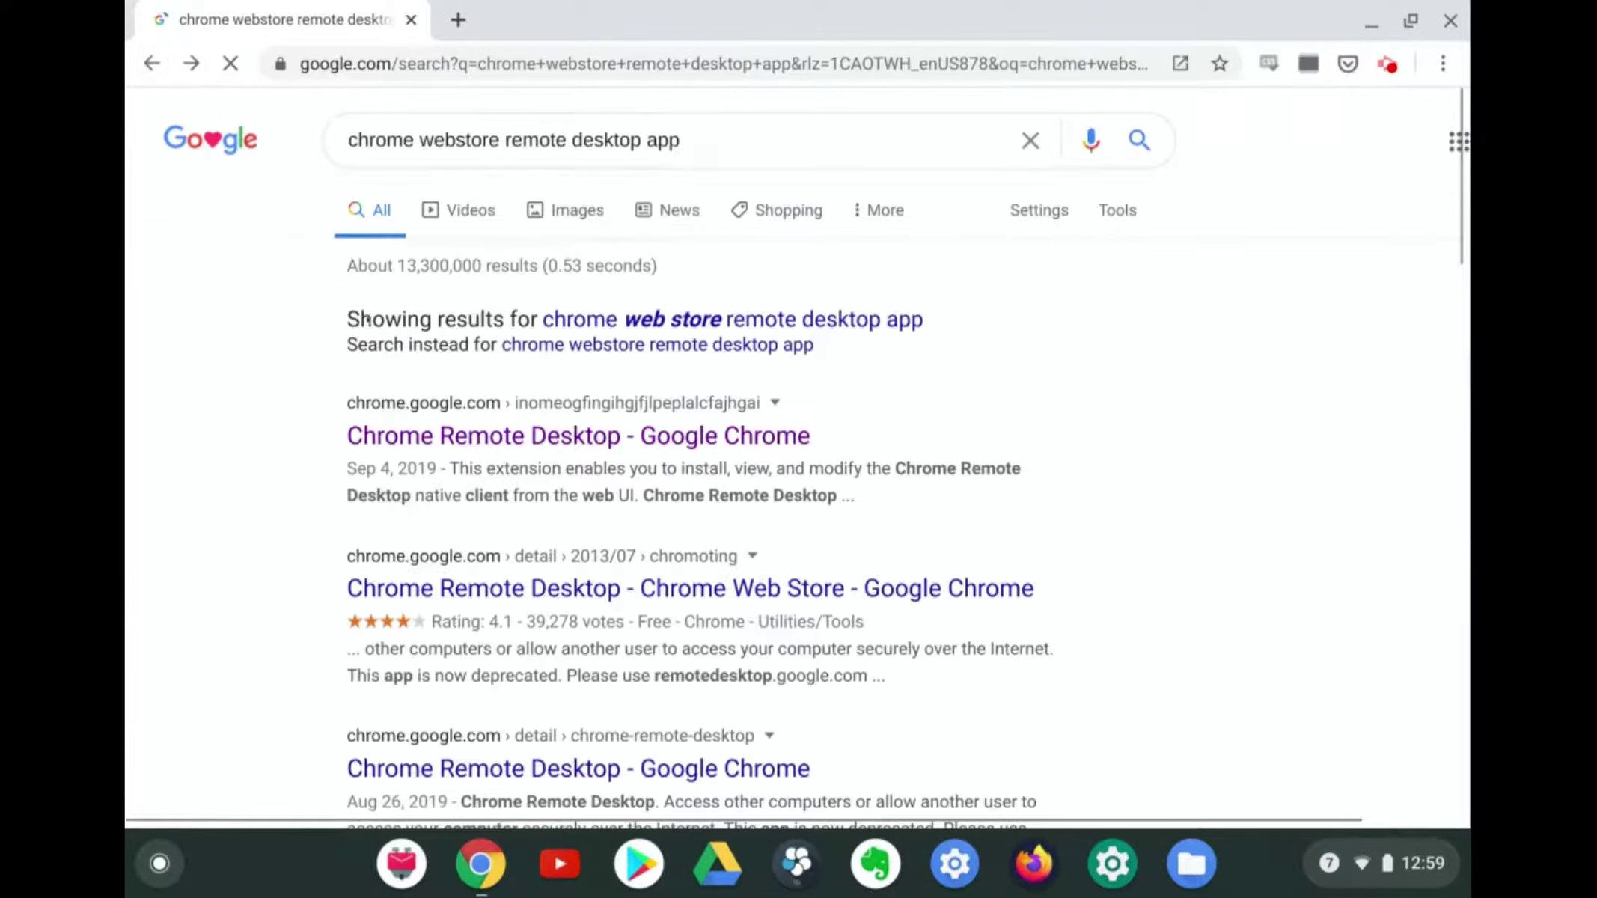
{"action": "scroll", "coordinate": [497, 598], "scroll_direction": "down", "scroll_amount": 4}
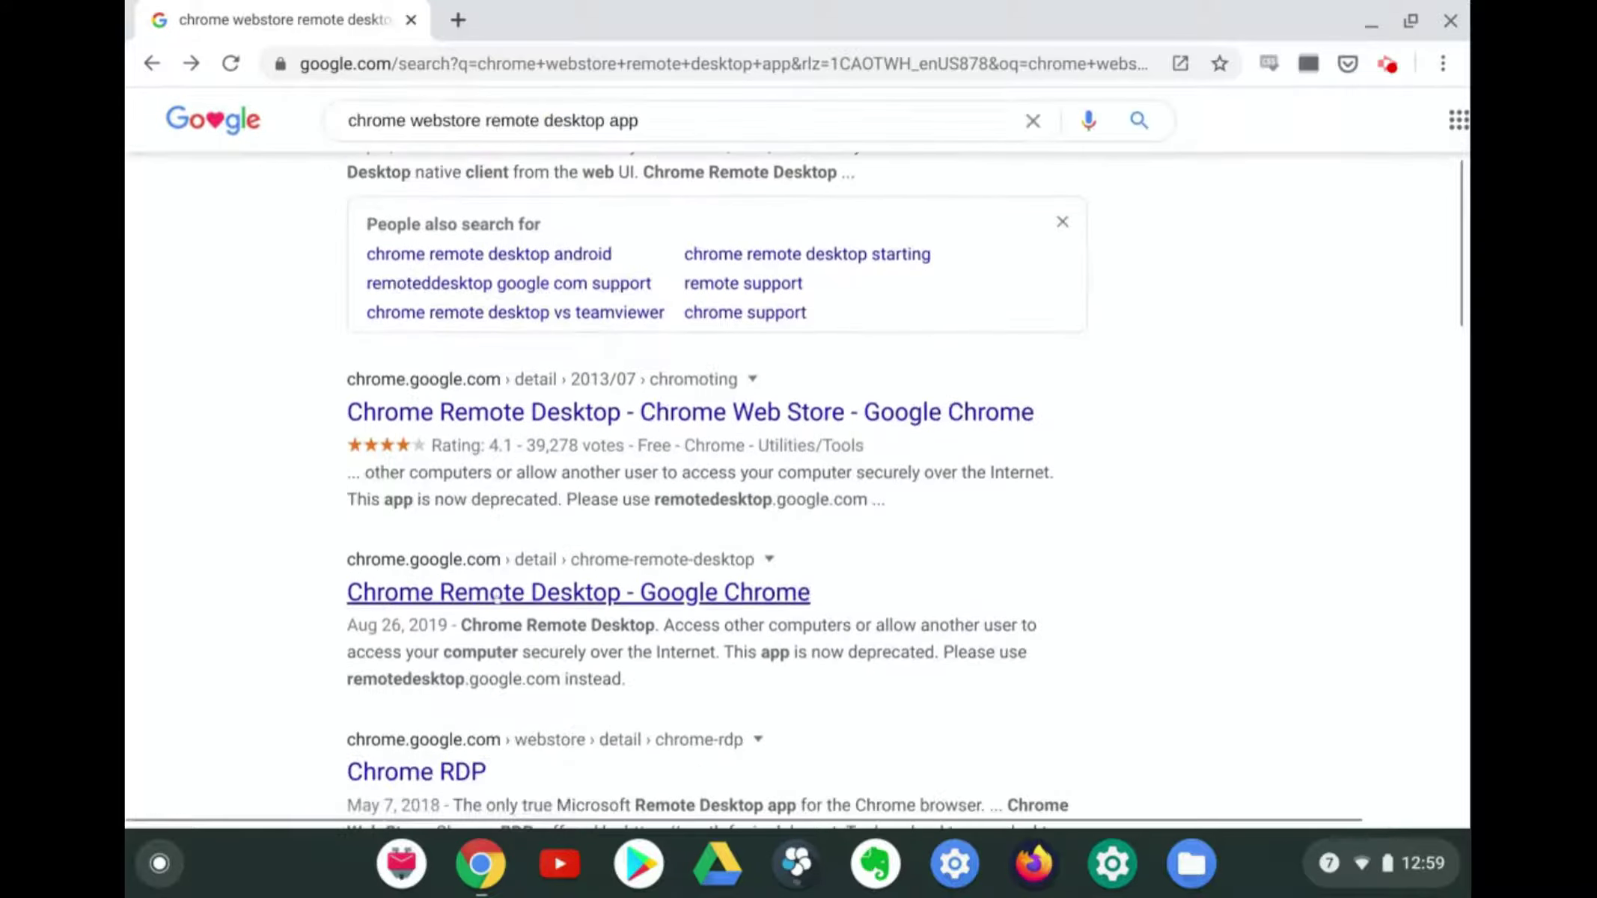
{"action": "left_click", "coordinate": [549, 427]}
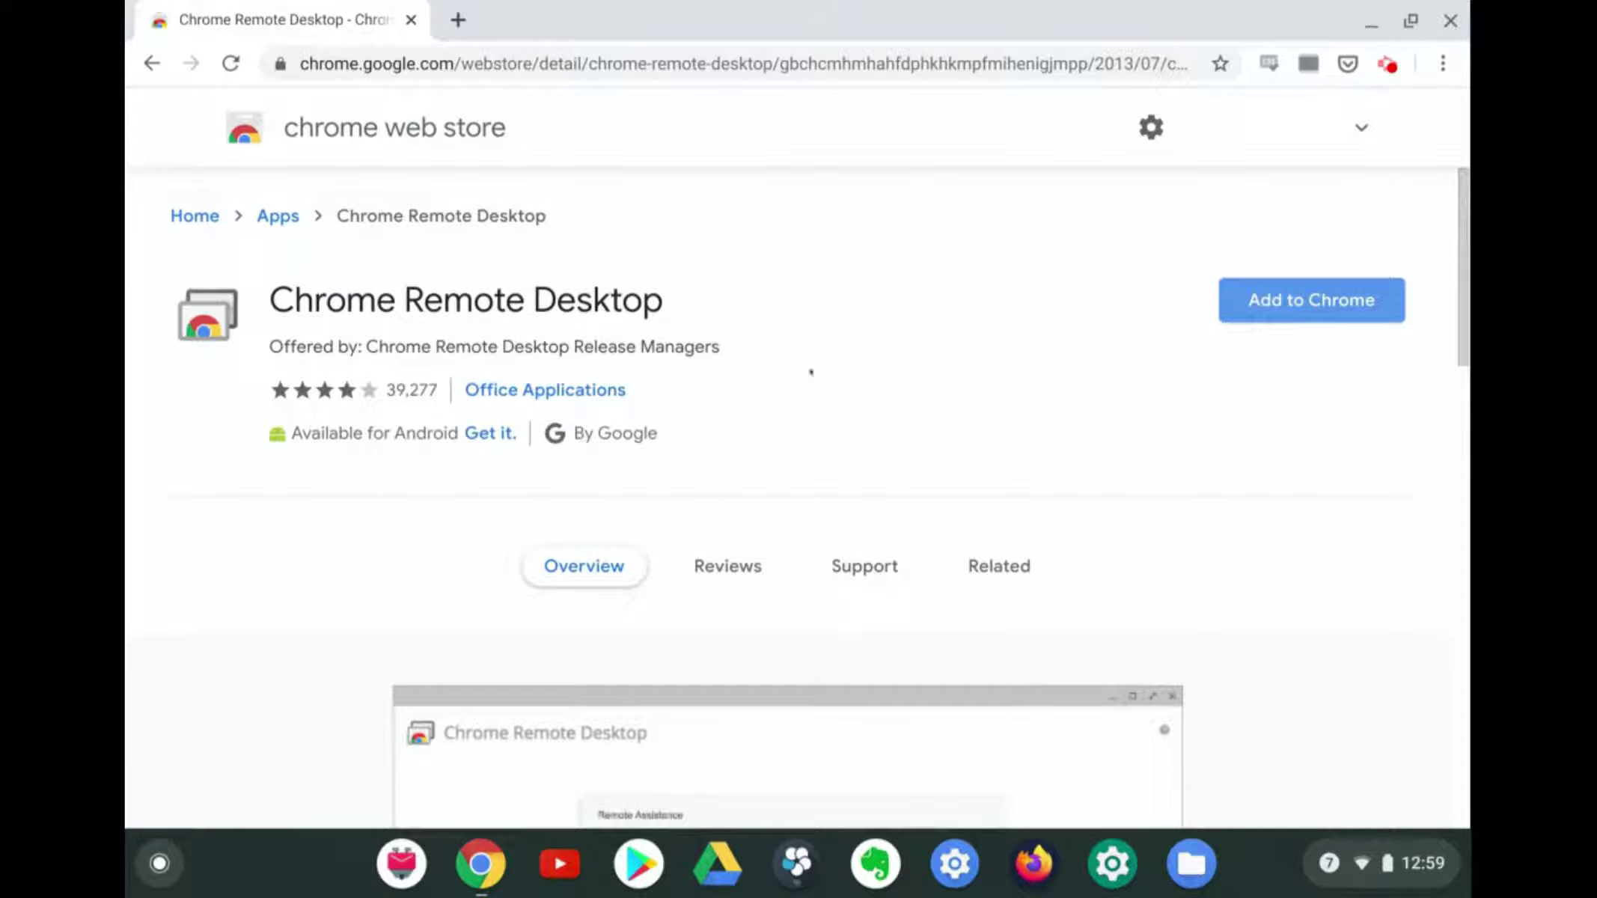
Scroll the app page and step through its screenshot carousel from first to last
{"action": "scroll", "coordinate": [1017, 389], "scroll_direction": "down", "scroll_amount": 10}
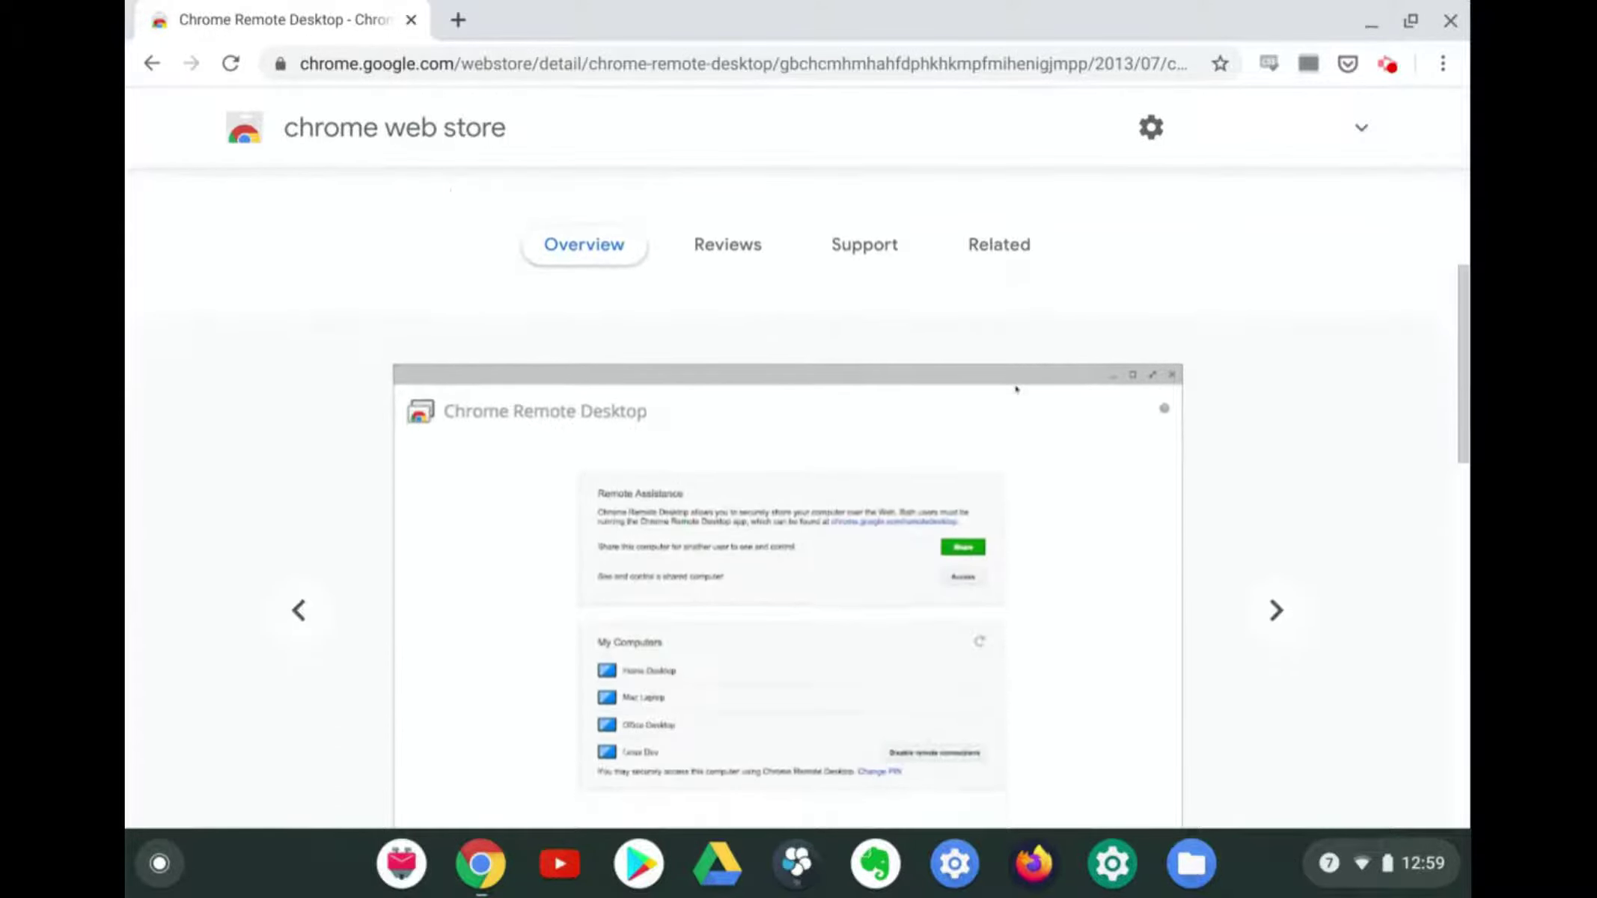
{"action": "scroll", "coordinate": [1017, 388], "scroll_direction": "down", "scroll_amount": 3}
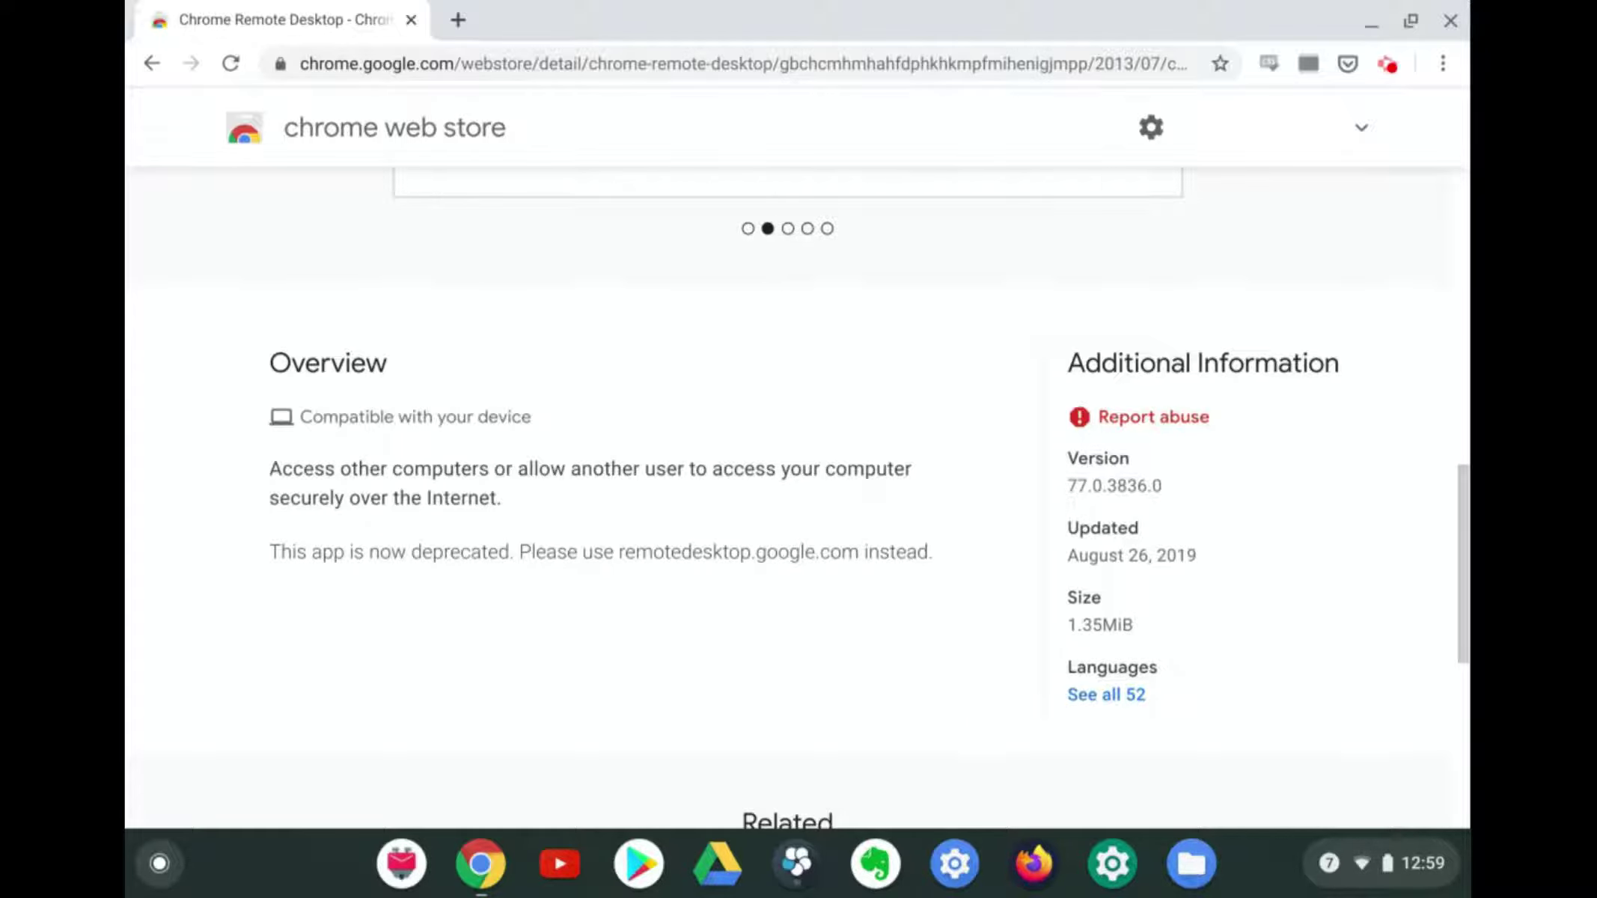
{"action": "scroll", "coordinate": [797, 449], "scroll_direction": "up", "scroll_amount": 5}
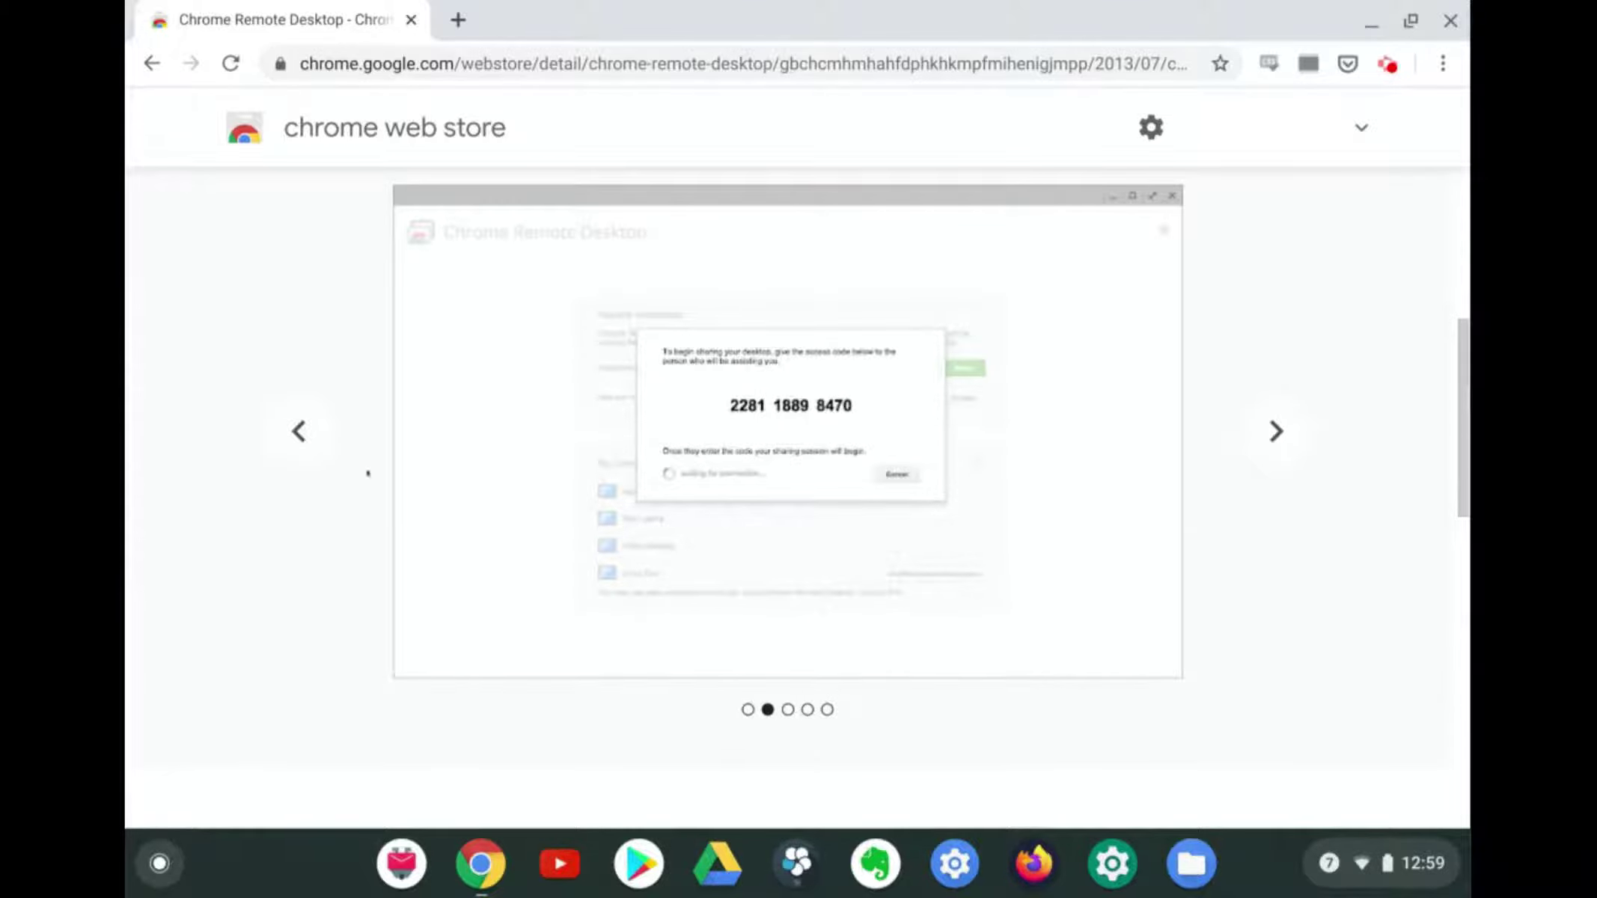
{"action": "left_click", "coordinate": [299, 430]}
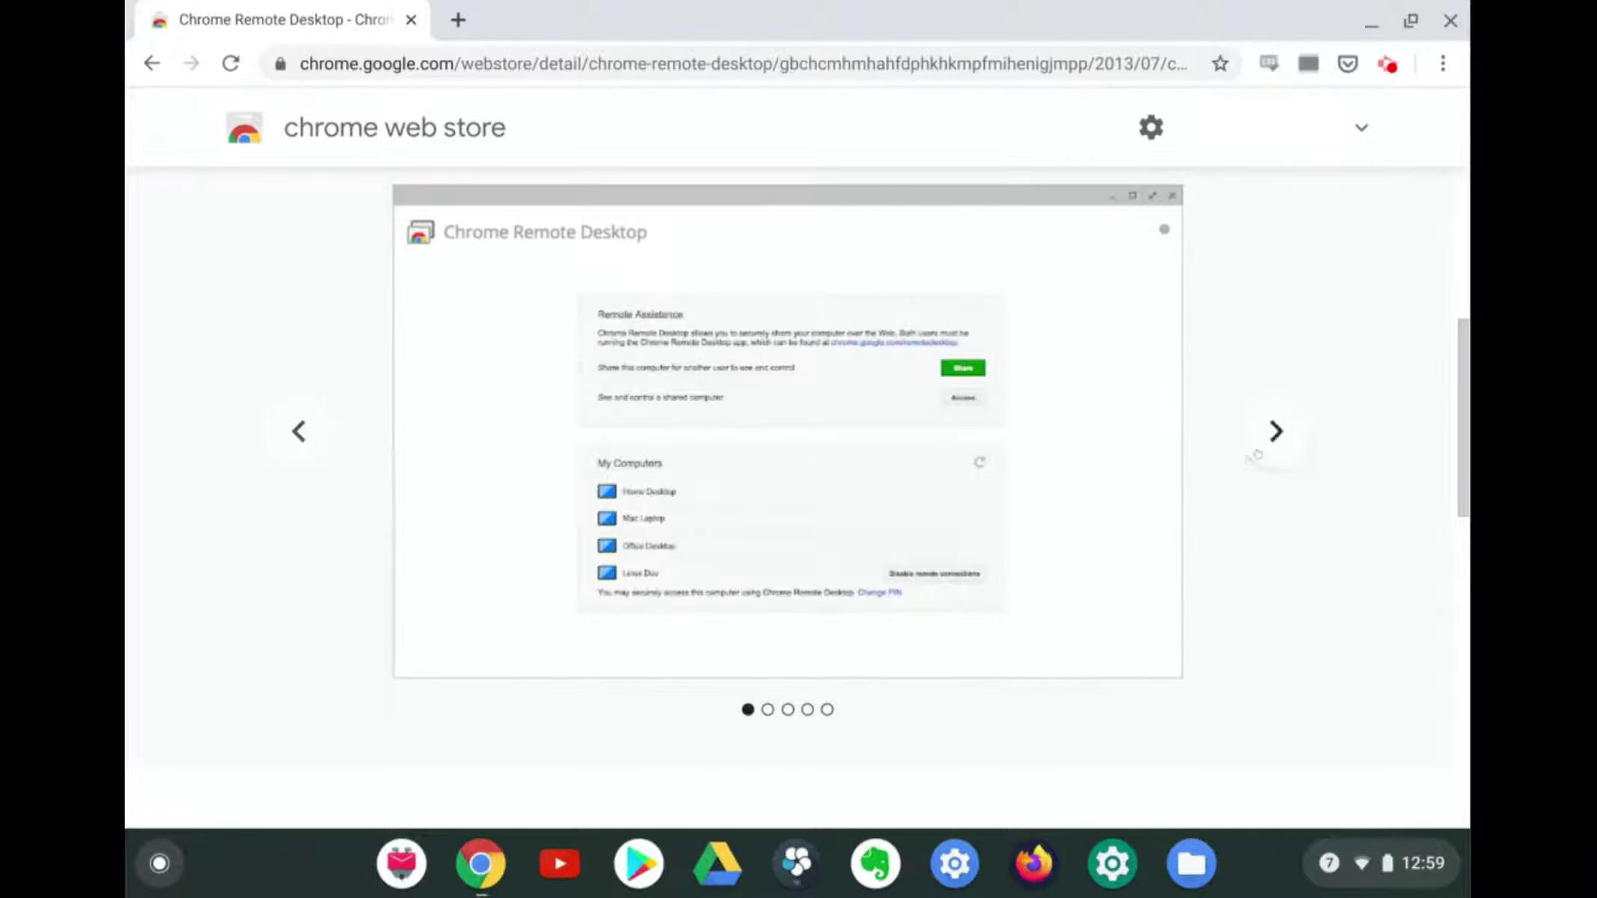
{"action": "left_click", "coordinate": [1259, 453]}
{"action": "left_click", "coordinate": [1262, 449]}
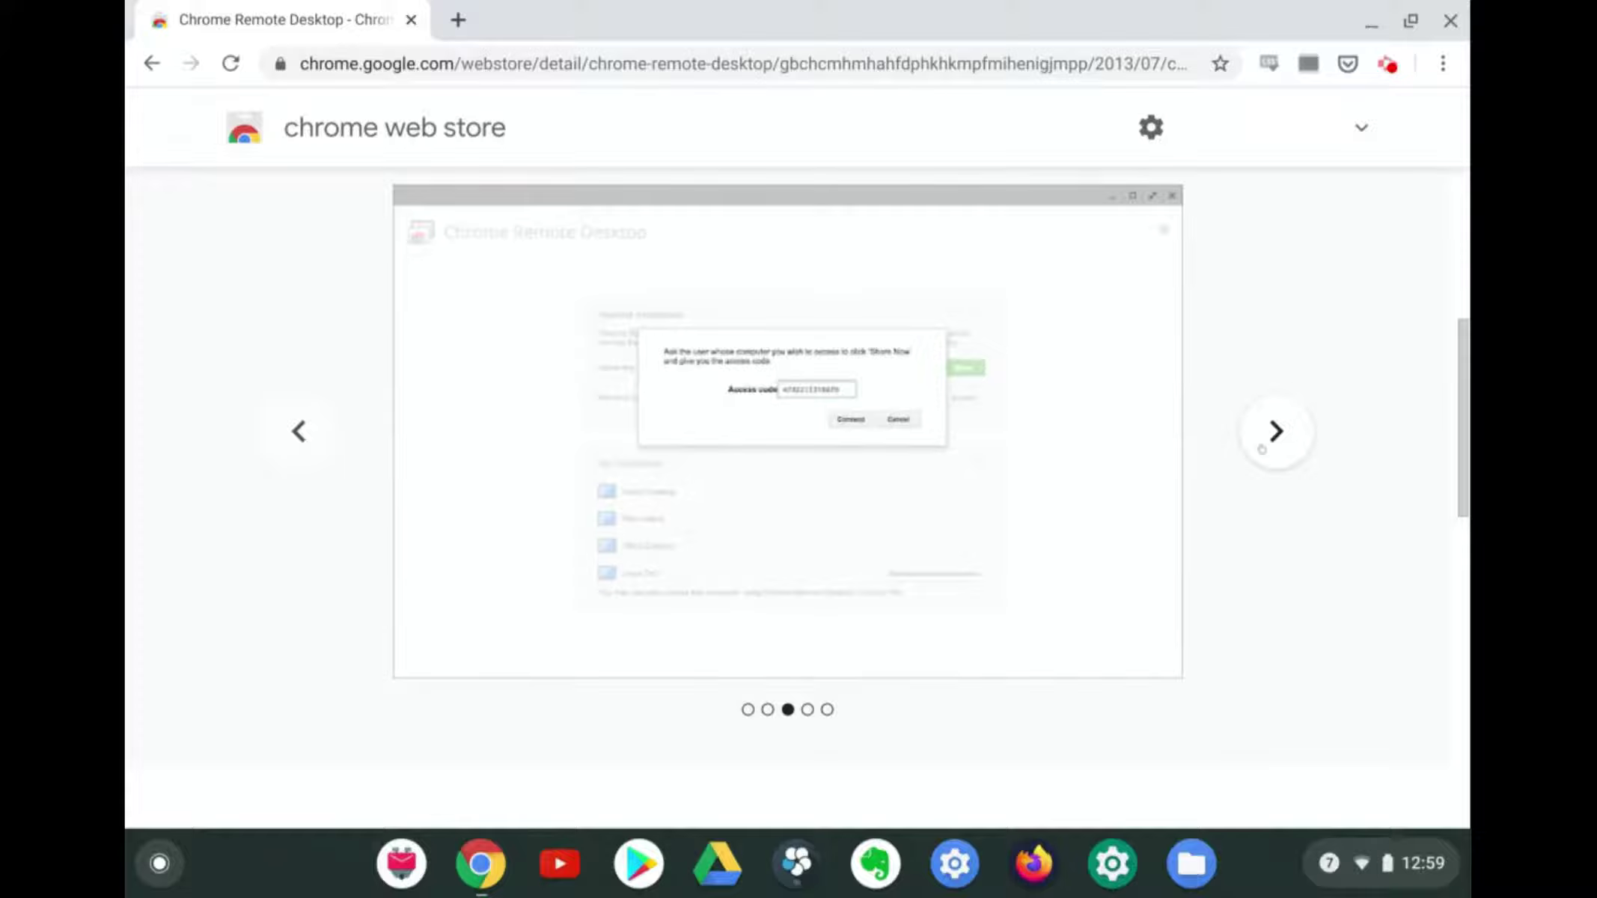
{"action": "left_click", "coordinate": [1261, 449]}
{"action": "left_click", "coordinate": [1261, 449]}
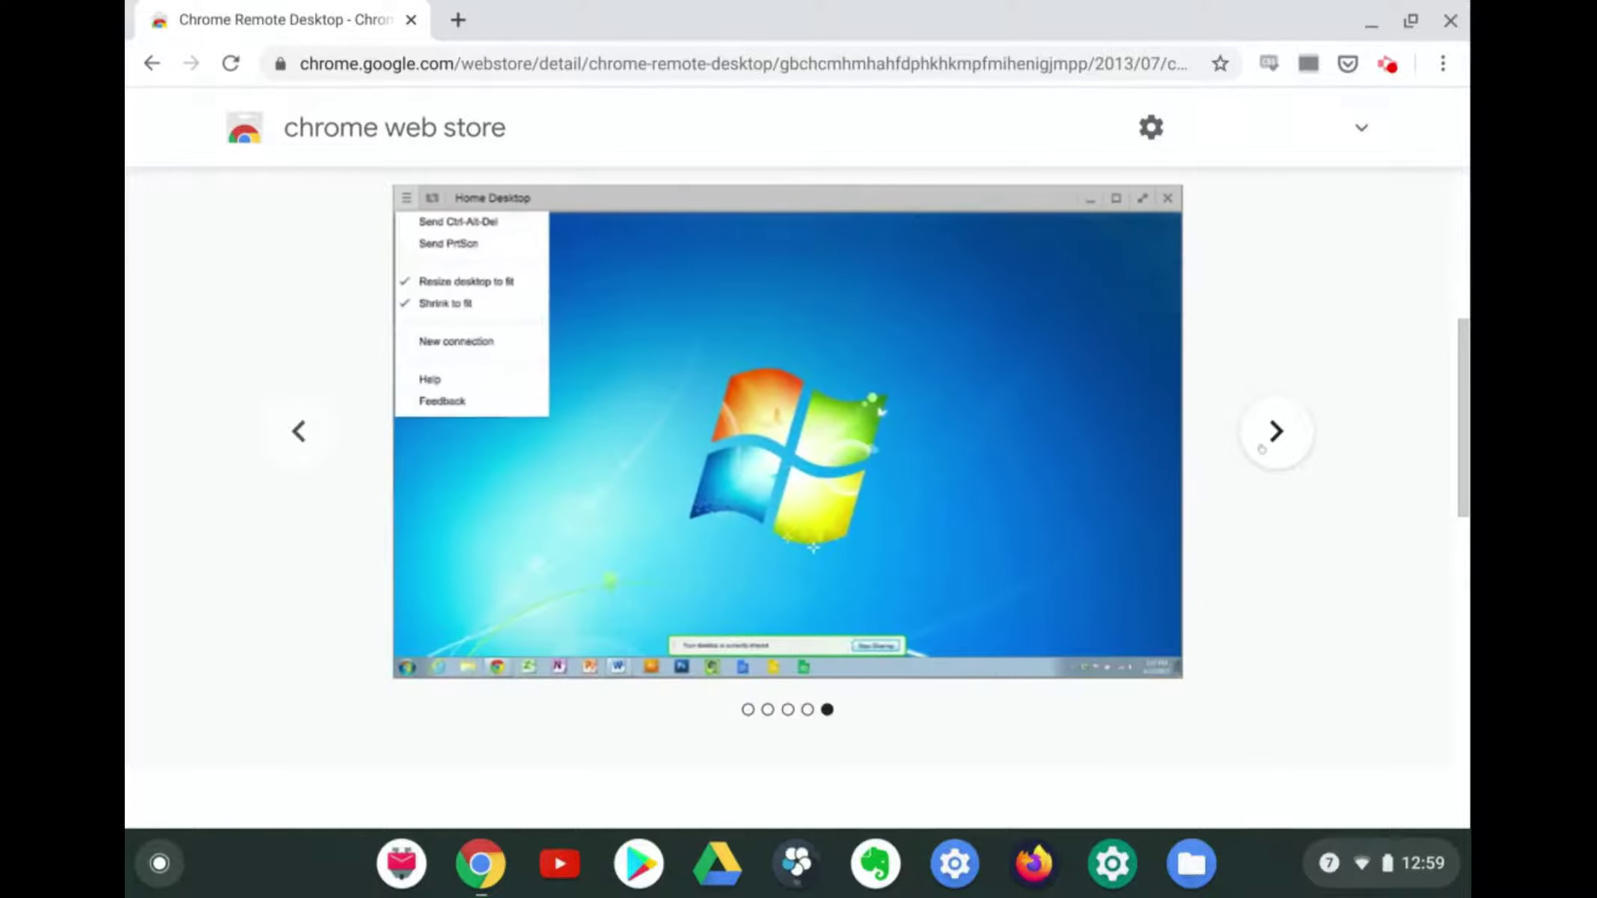
{"action": "scroll", "coordinate": [1287, 360], "scroll_direction": "up", "scroll_amount": 7}
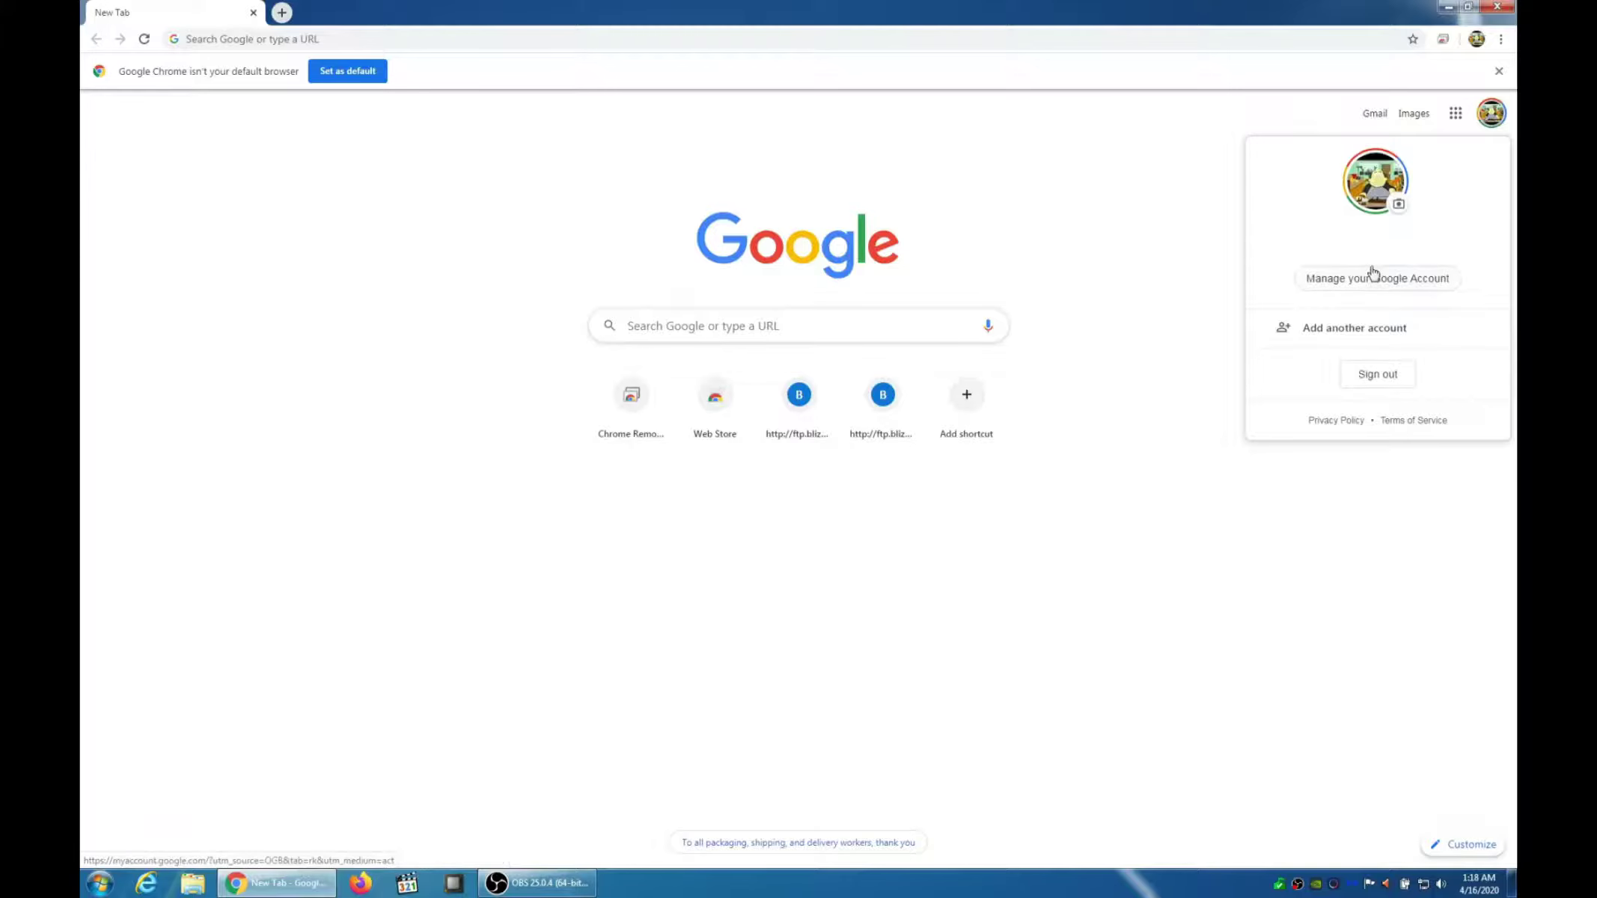
Sign out of the Google account and remove the Chrome Remote Desktop extension
{"action": "left_click", "coordinate": [1351, 383]}
{"action": "left_click", "coordinate": [1501, 39]}
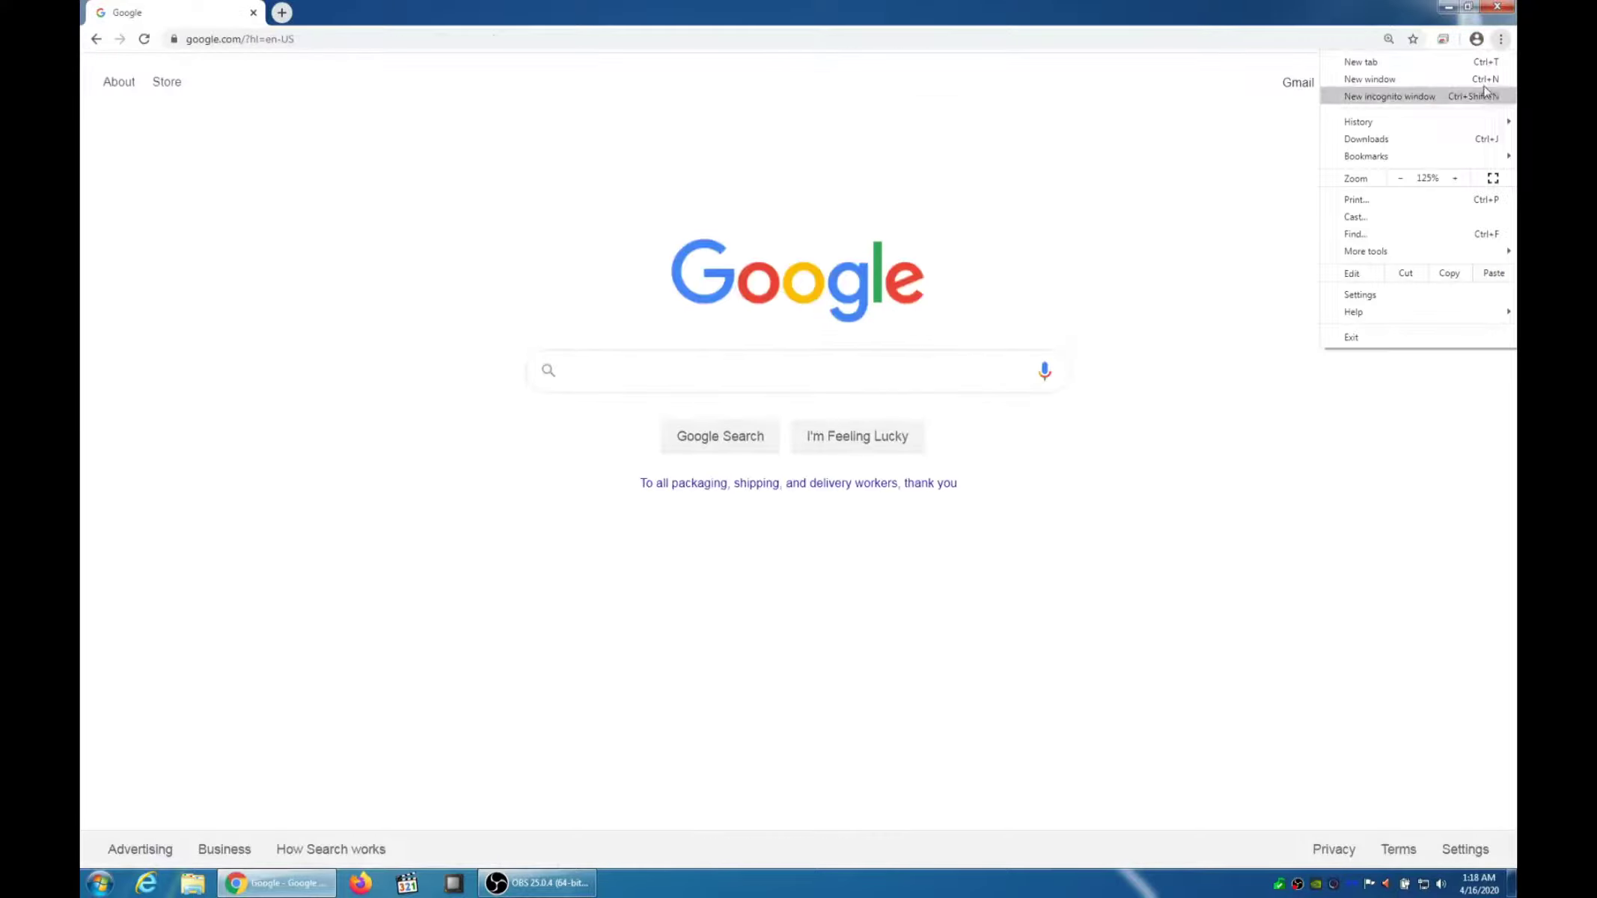
{"action": "mouse_move", "coordinate": [1396, 254]}
{"action": "left_click", "coordinate": [1280, 311]}
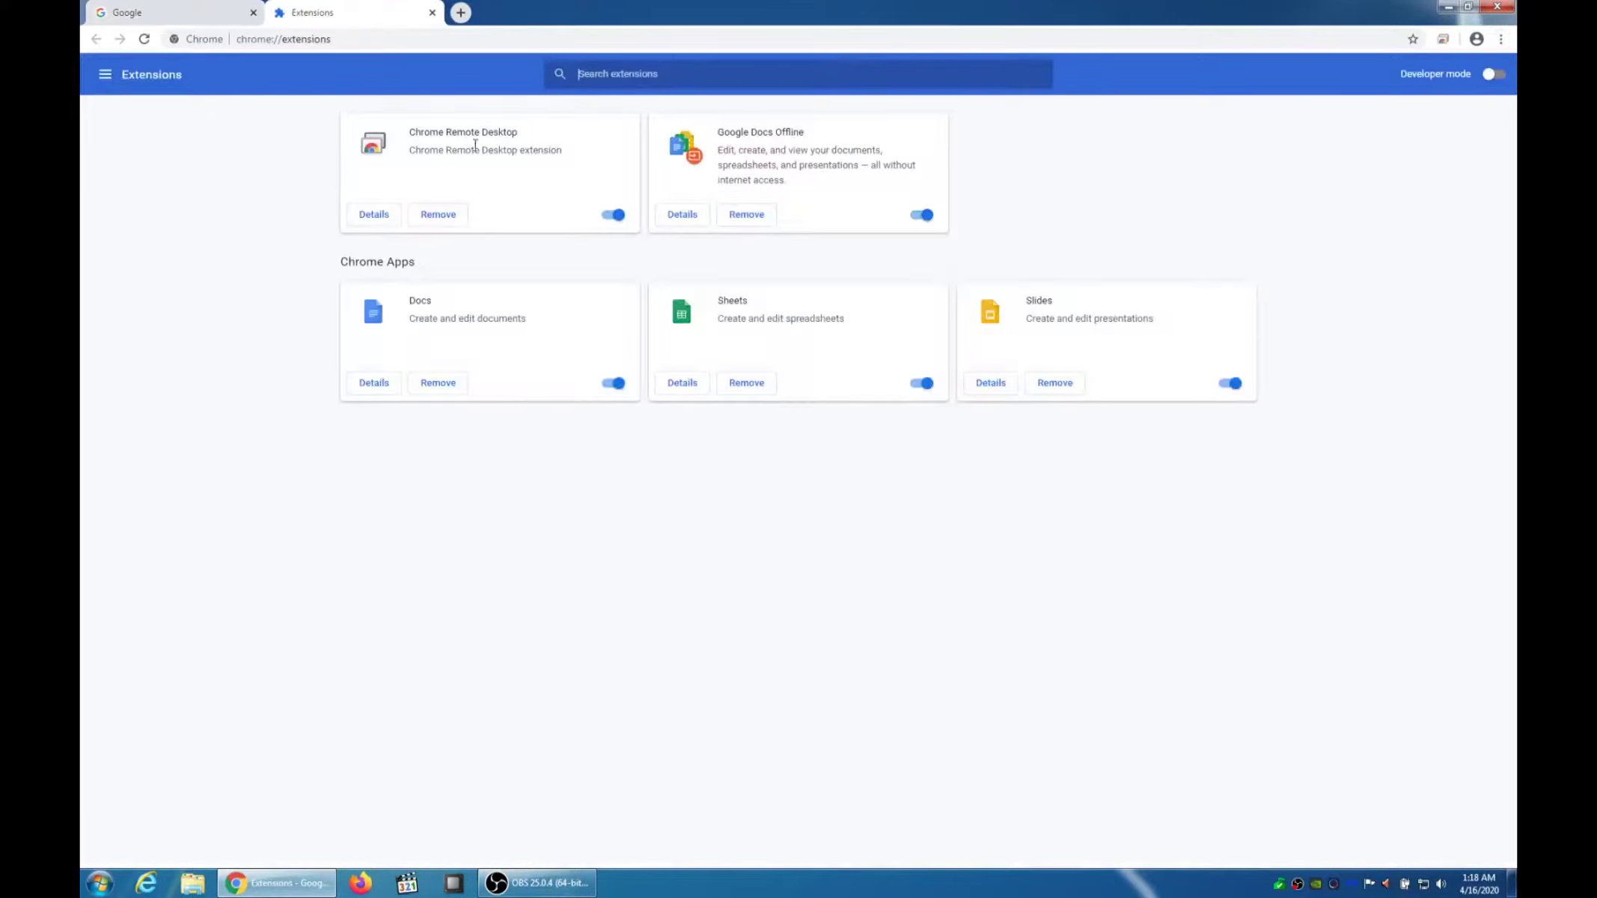
{"action": "left_click", "coordinate": [438, 215]}
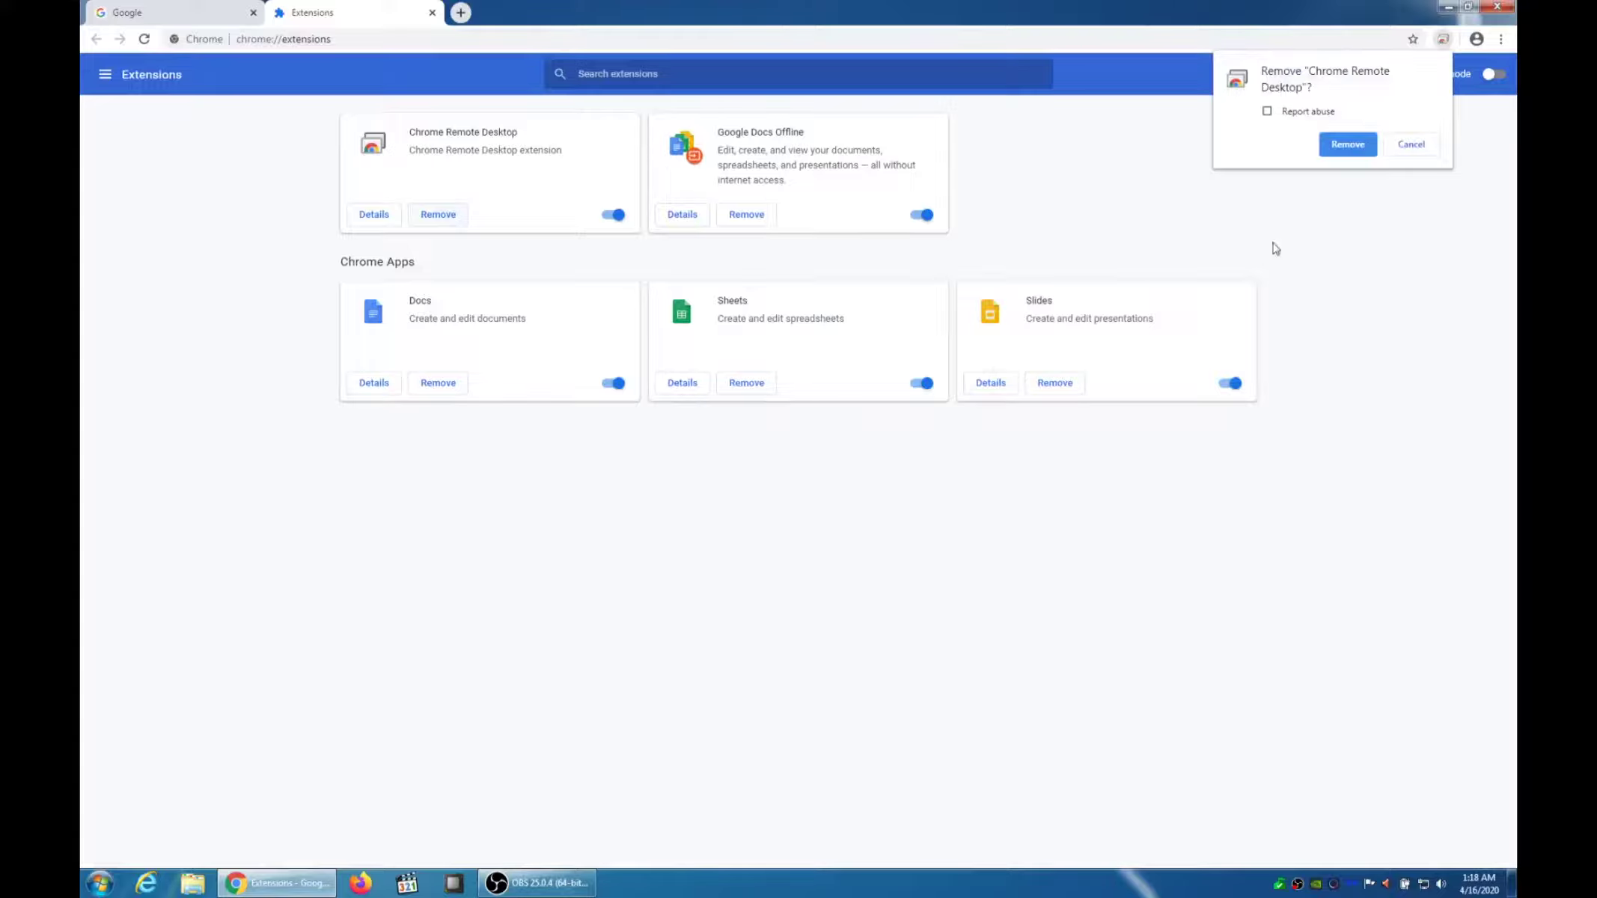
{"action": "left_click", "coordinate": [1357, 154]}
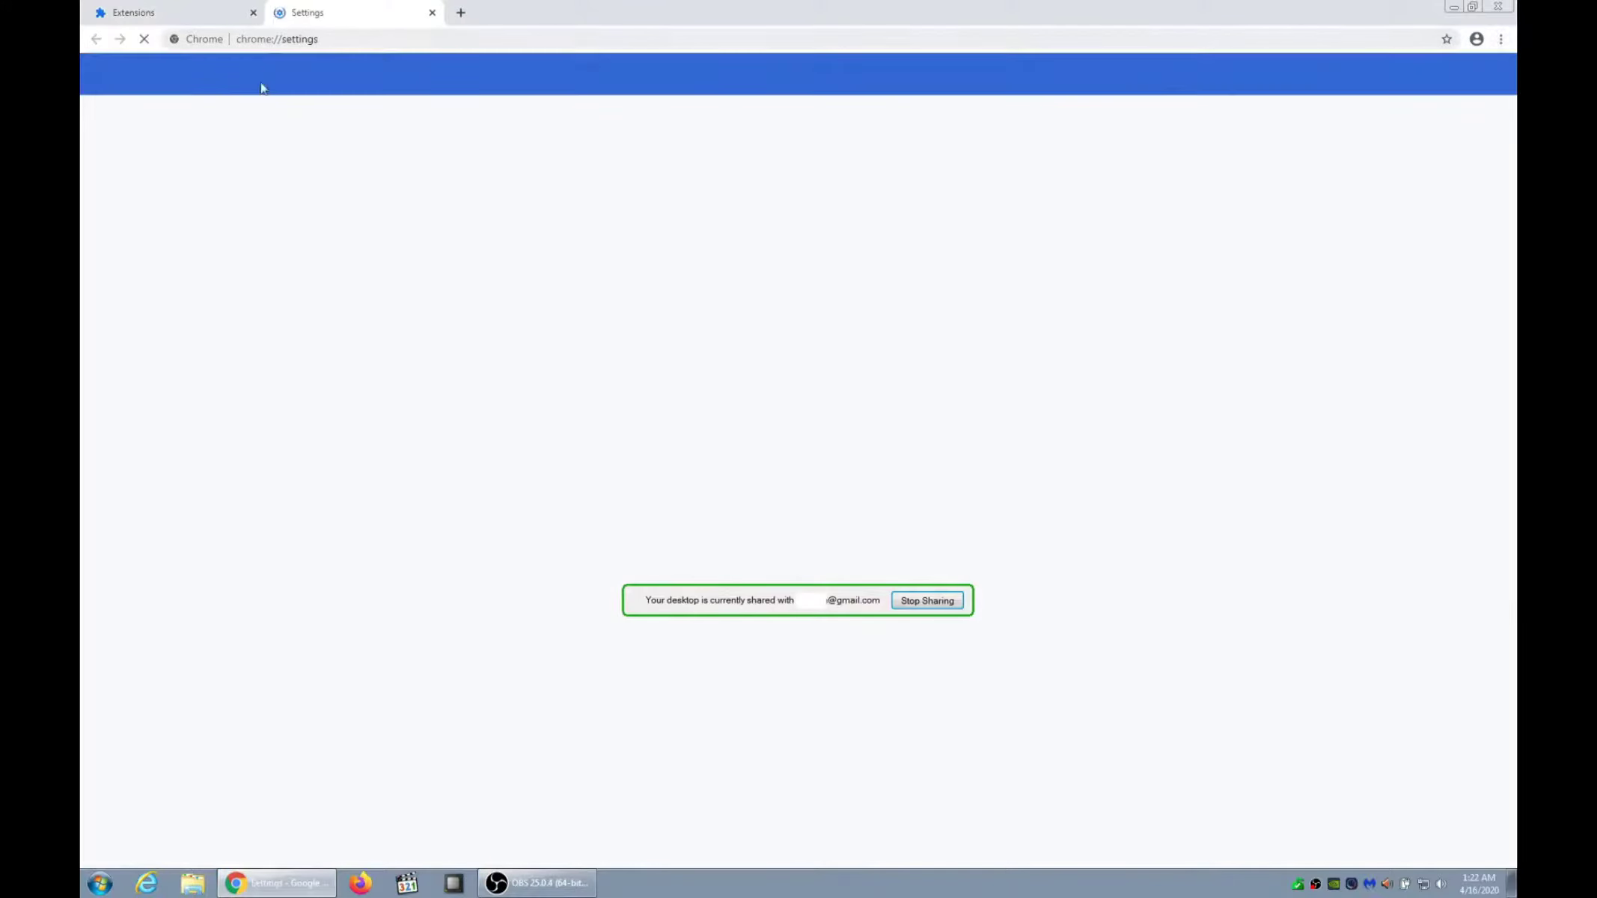
Bring up the restore default settings prompt under Reset and clean up, then close Chrome
{"action": "left_click", "coordinate": [180, 332]}
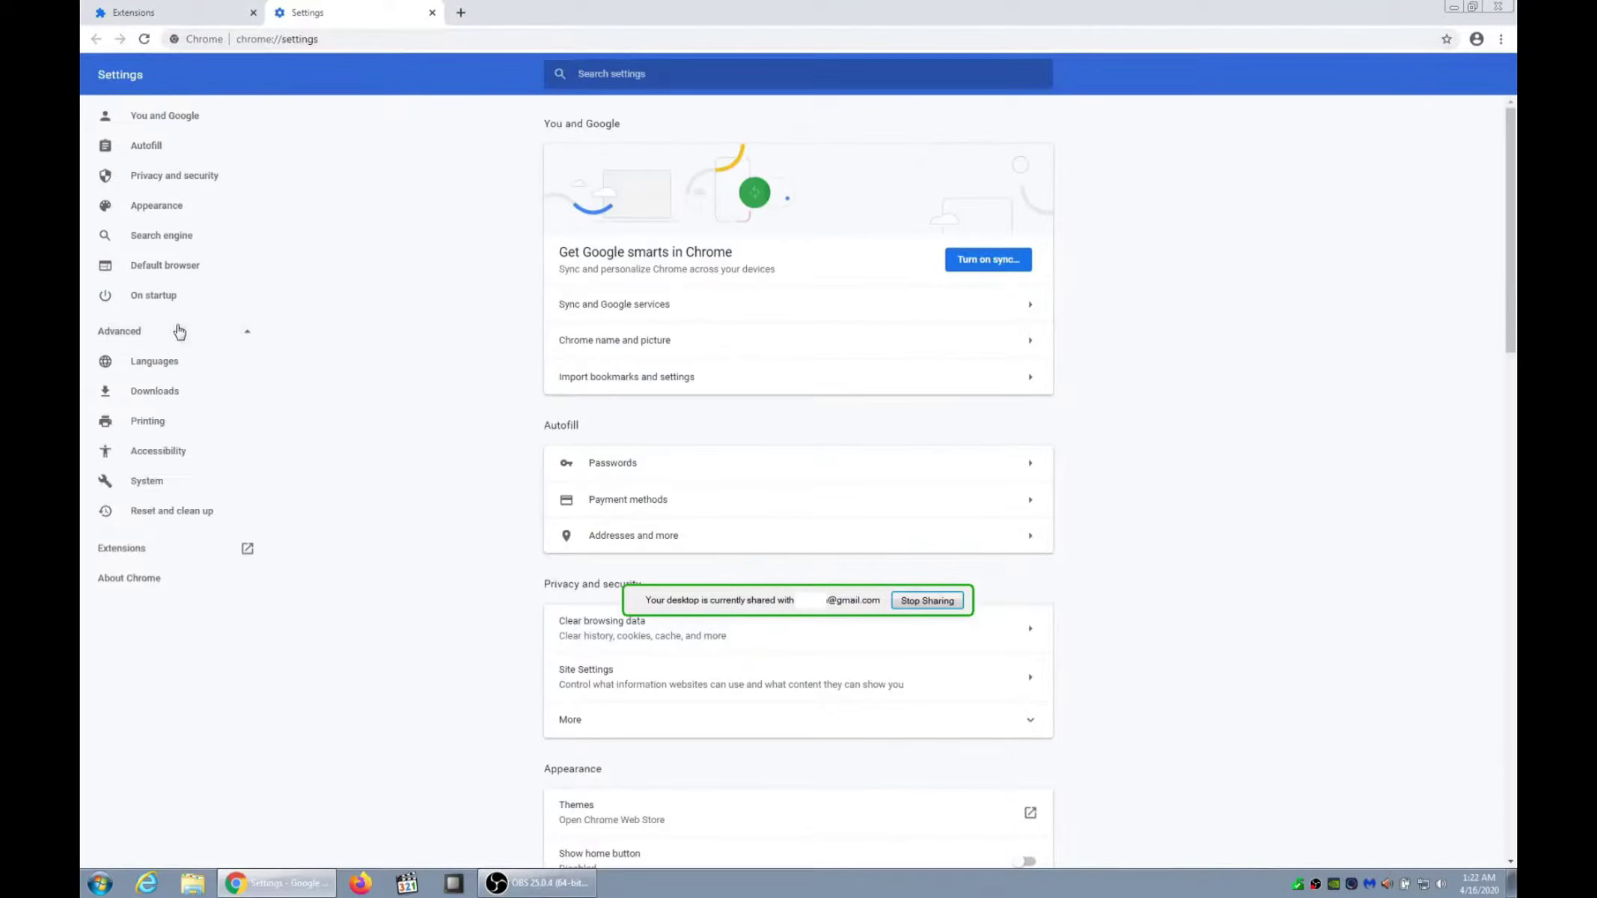
{"action": "left_click", "coordinate": [191, 511]}
{"action": "left_click", "coordinate": [818, 176]}
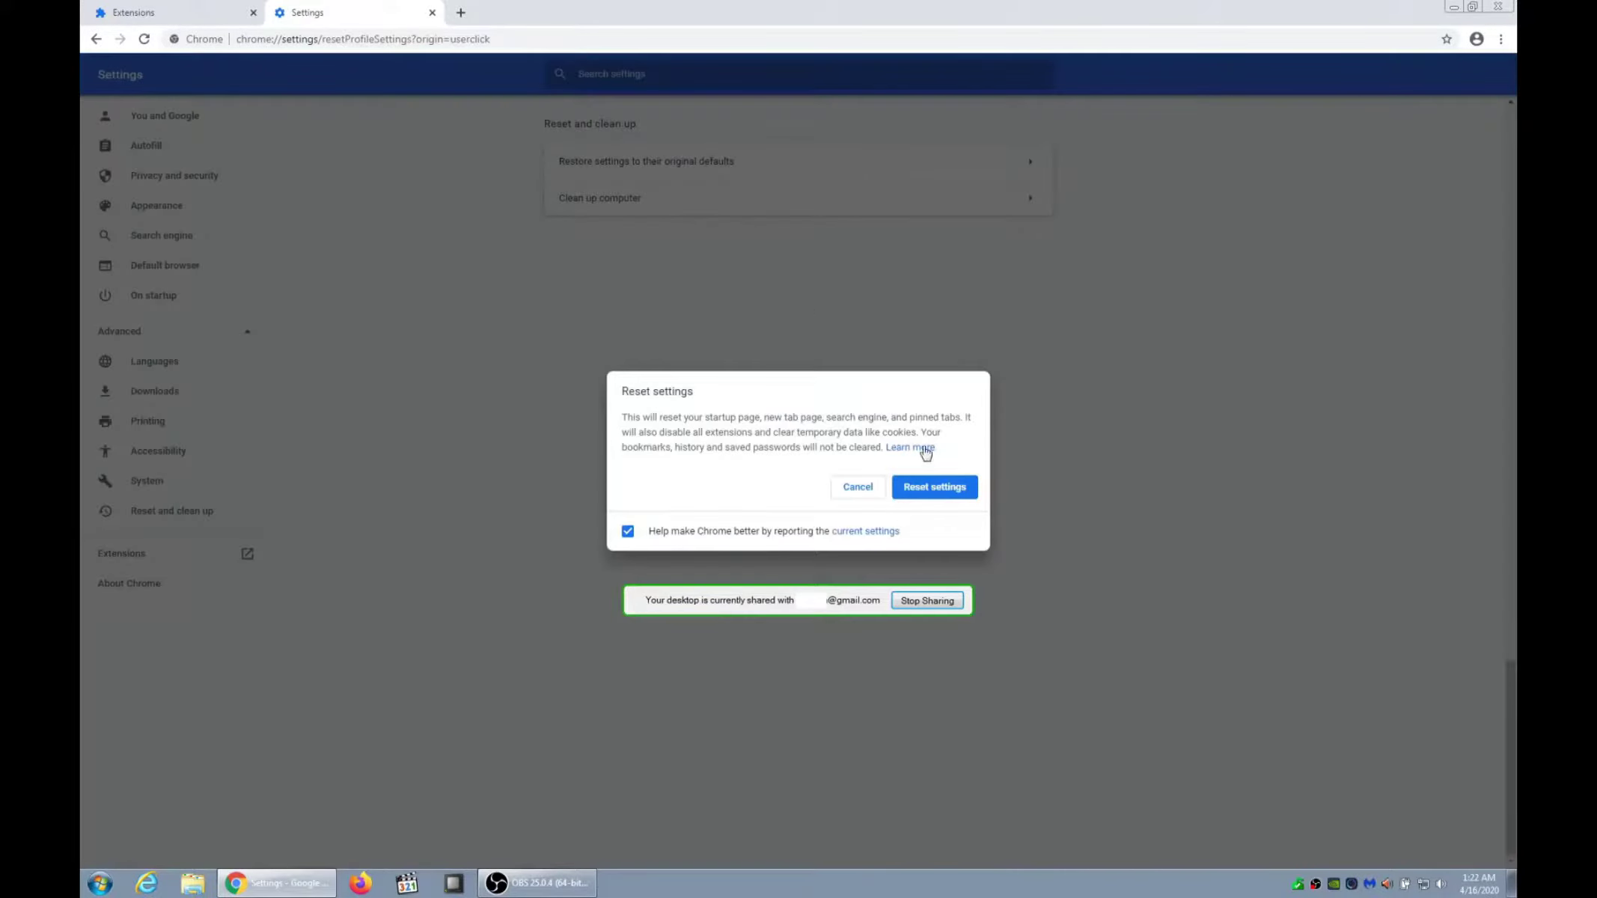
{"action": "left_click", "coordinate": [1498, 6]}
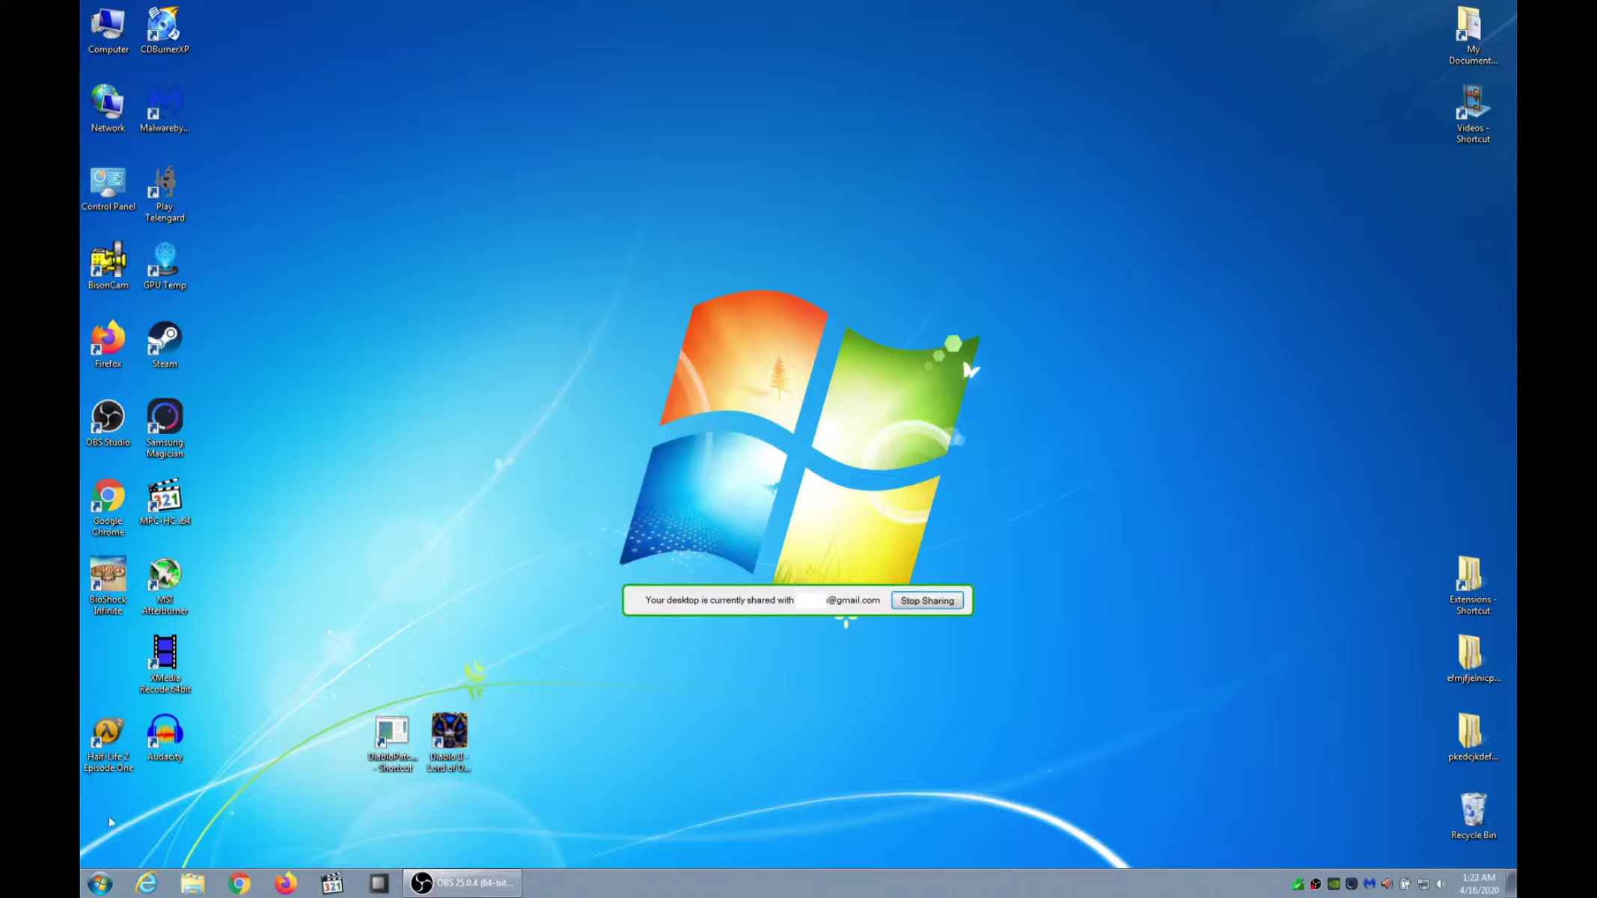
{"action": "left_click", "coordinate": [101, 884]}
{"action": "type", "text": "uninstall"}
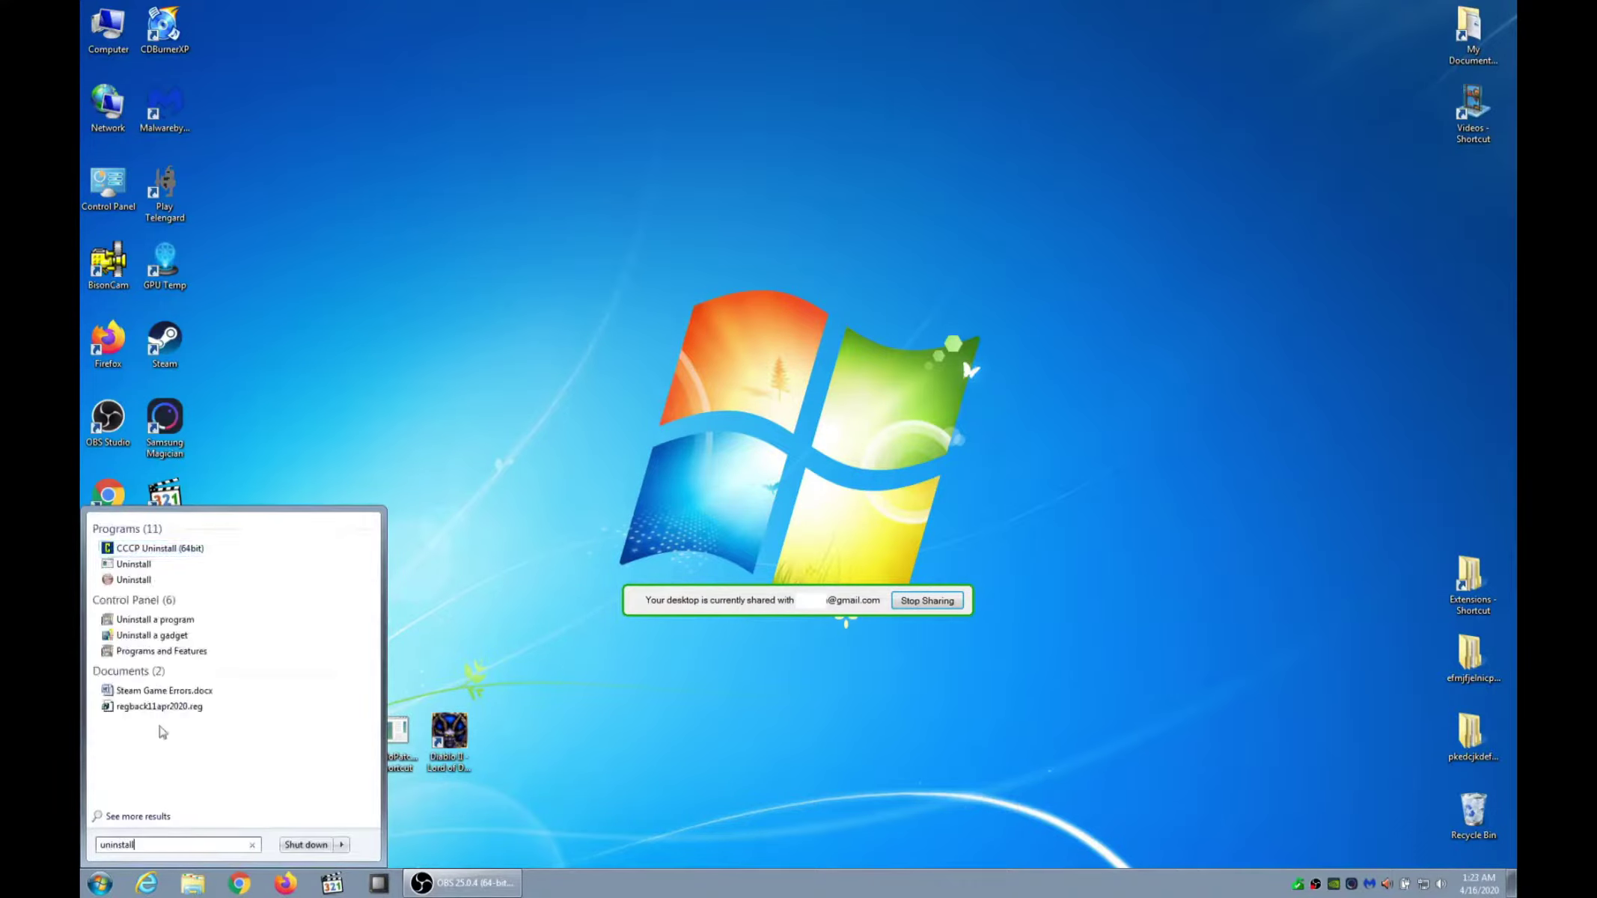
{"action": "left_click", "coordinate": [161, 634]}
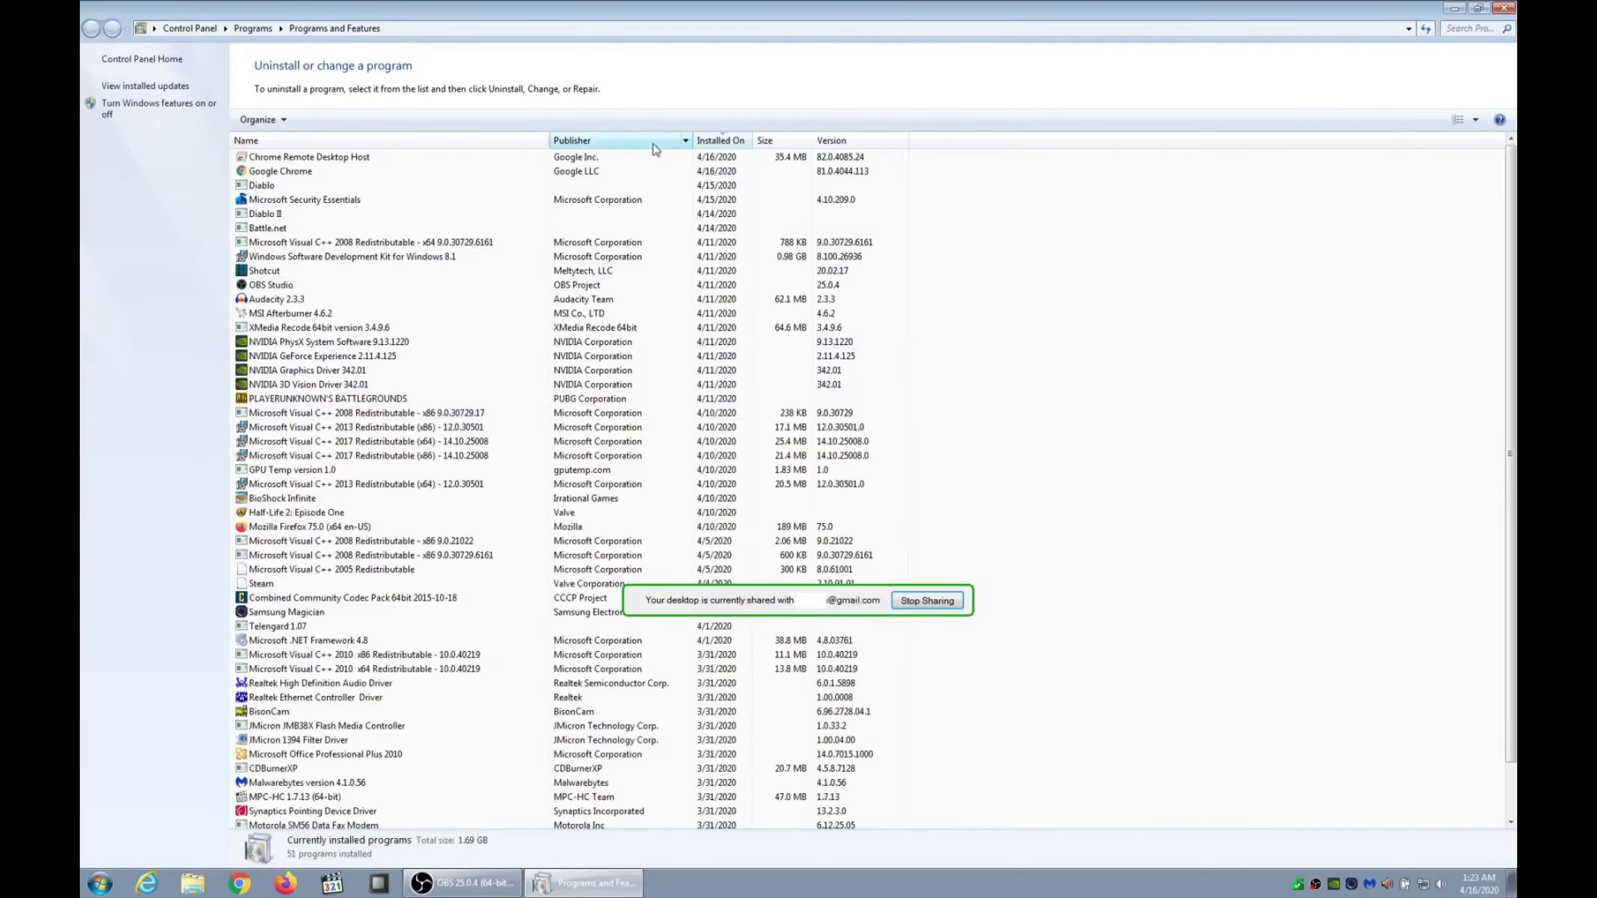
{"action": "left_click", "coordinate": [366, 159]}
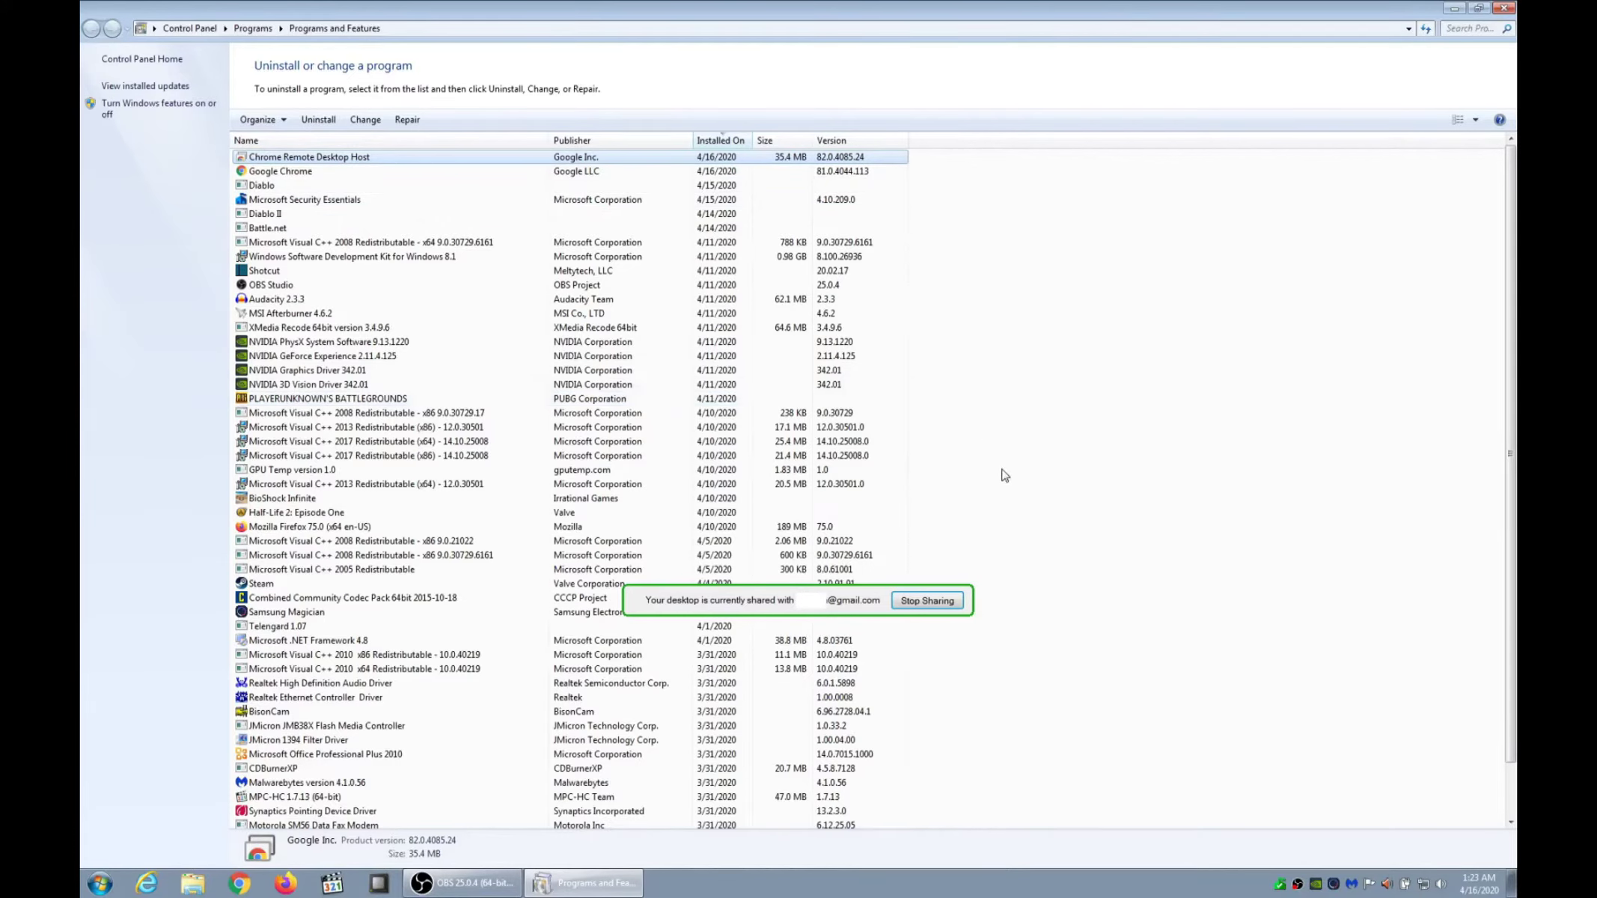
{"action": "left_click", "coordinate": [1504, 9]}
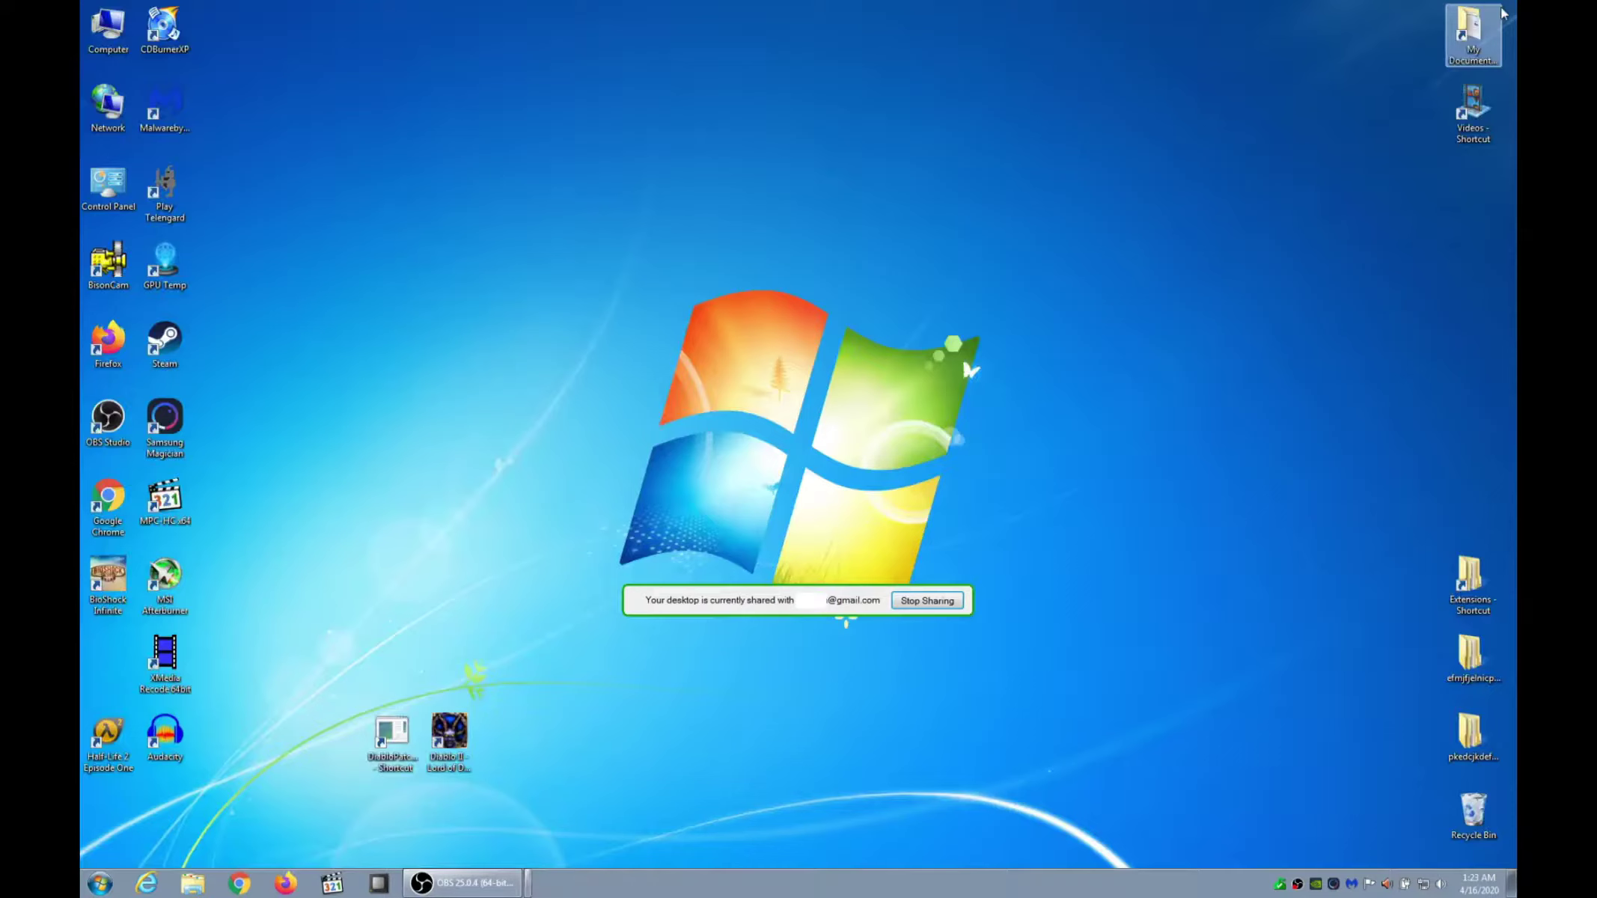